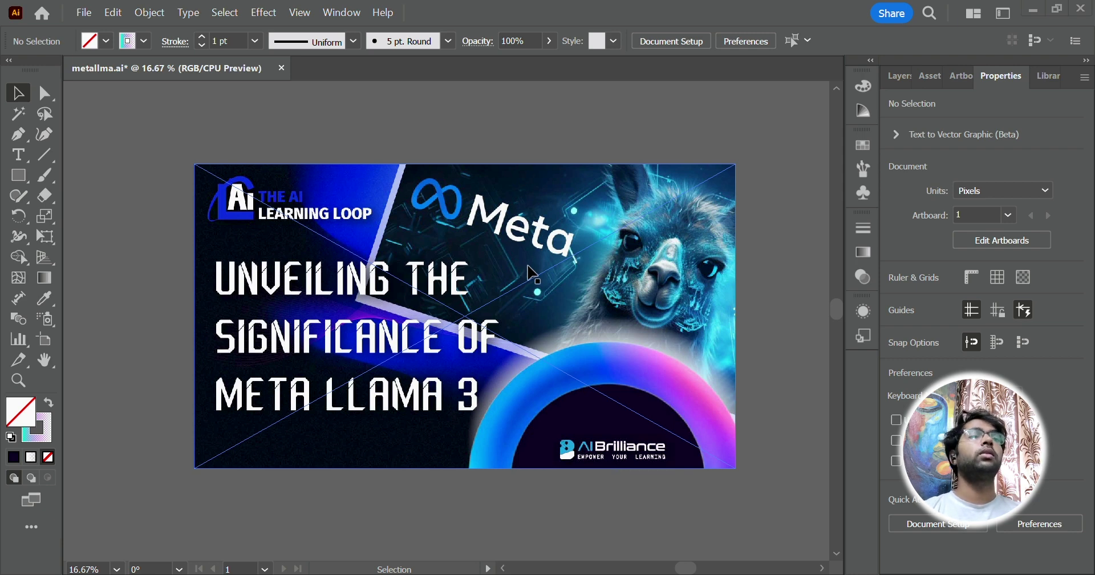
# Draw a new artboard about 2559 × 1359 px in the empty area below the Meta Llama 3 banner.
pyautogui.scroll(-2, 532, 274)
pyautogui.scroll(-1, 532, 276)
pyautogui.scroll(-1, 762, 293)
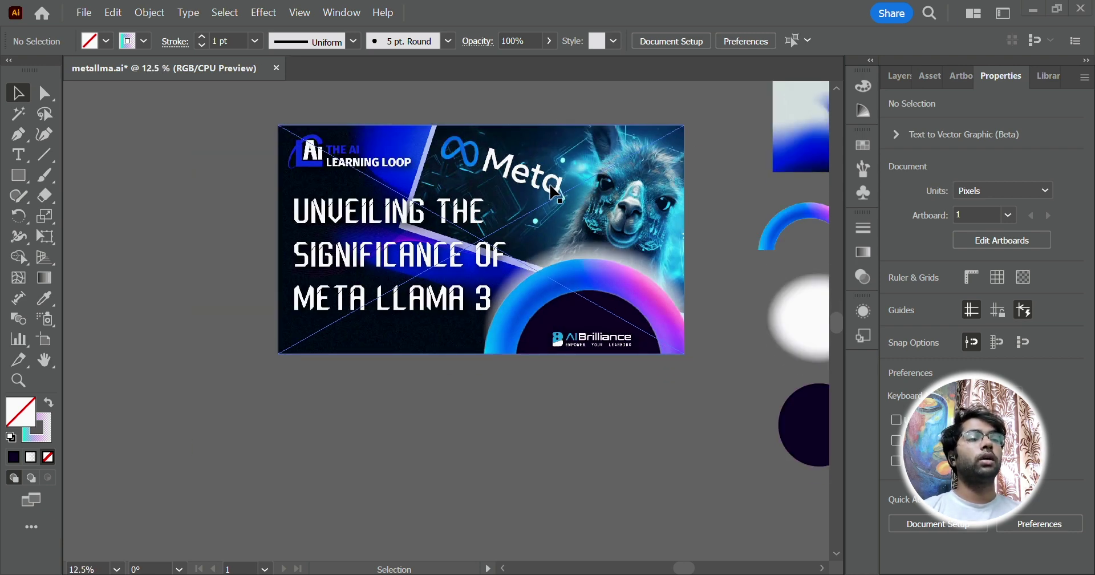
pyautogui.scroll(-1, 552, 259)
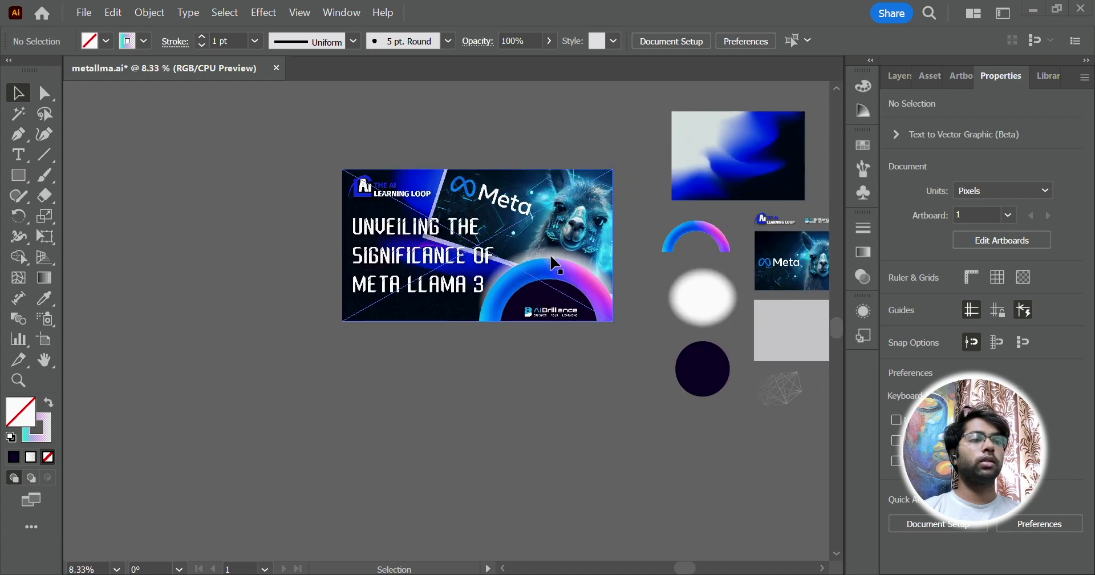
pyautogui.click(45, 341)
pyautogui.scroll(-2, 338, 285)
pyautogui.moveTo(329, 249); pyautogui.dragTo(595, 390)
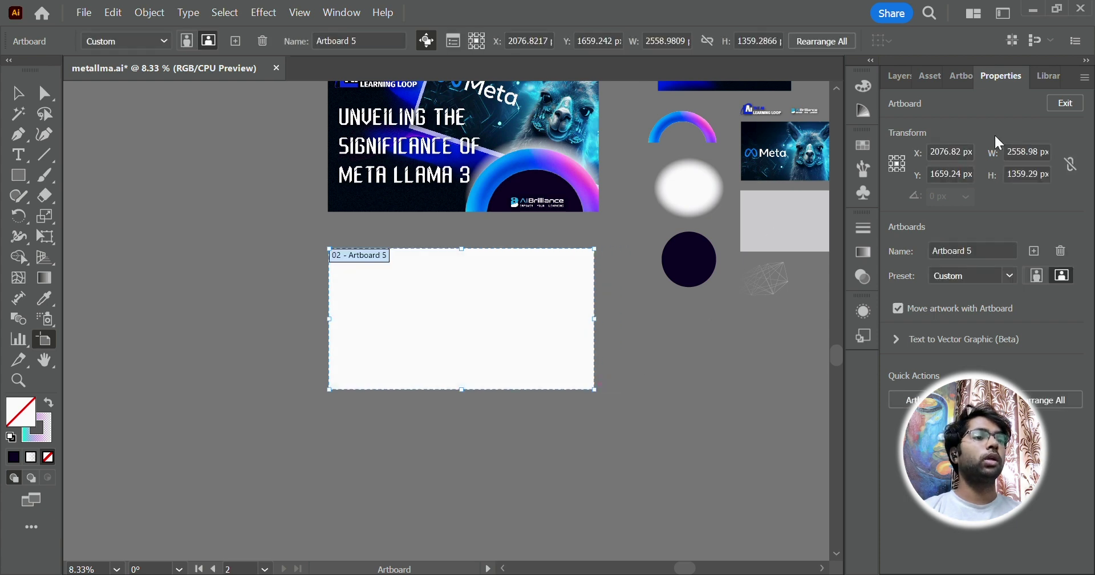
# Set the new artboard's width to 1080 px and its height to 720 px.
pyautogui.click(1018, 149)
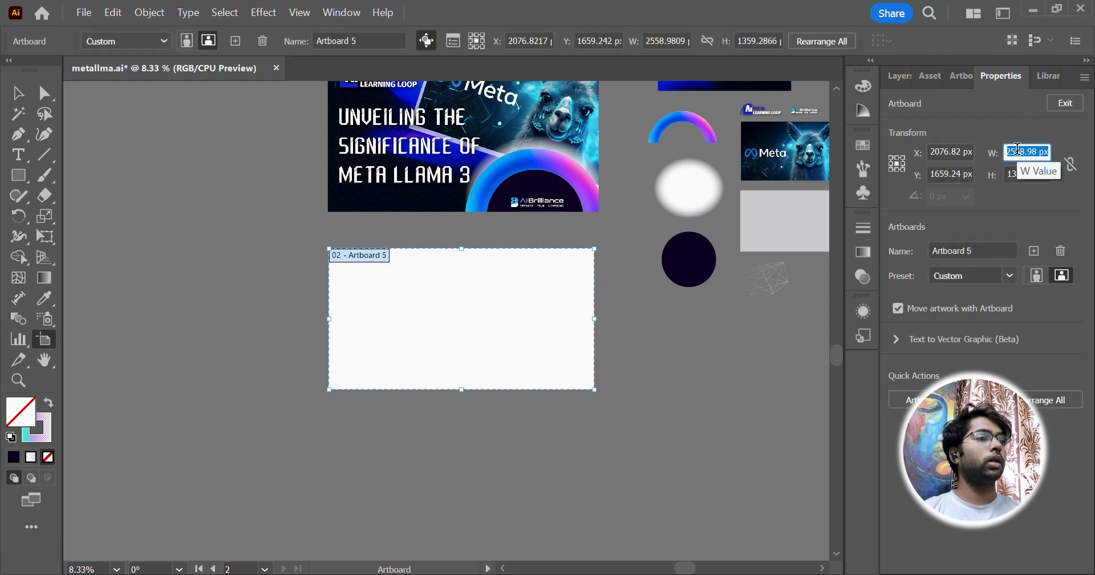
pyautogui.write('1080')
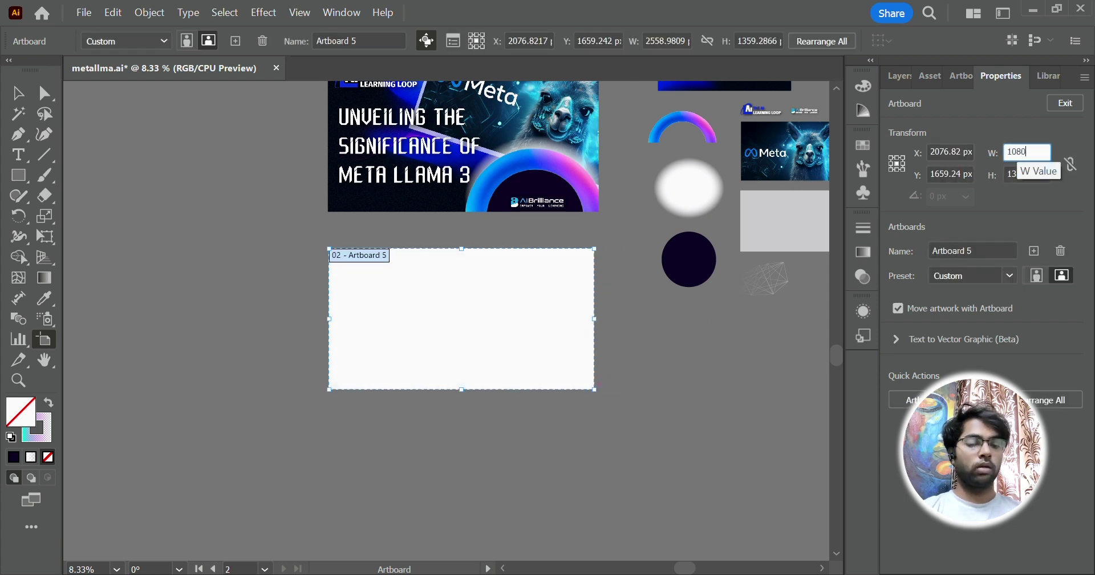
pyautogui.click(1013, 171)
pyautogui.click(1014, 170)
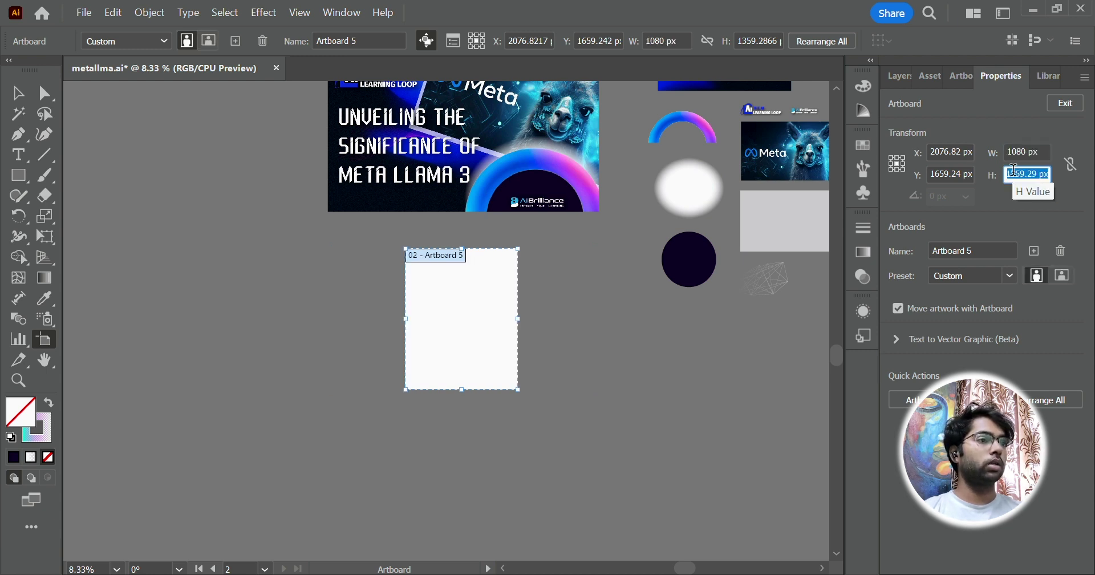
pyautogui.write('720')
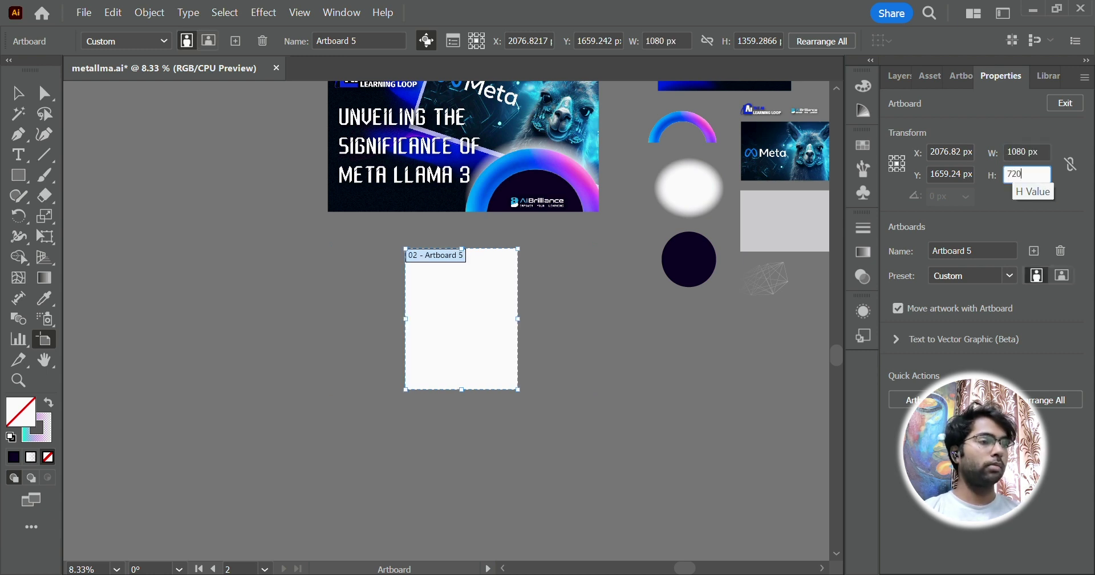
pyautogui.press('Return')
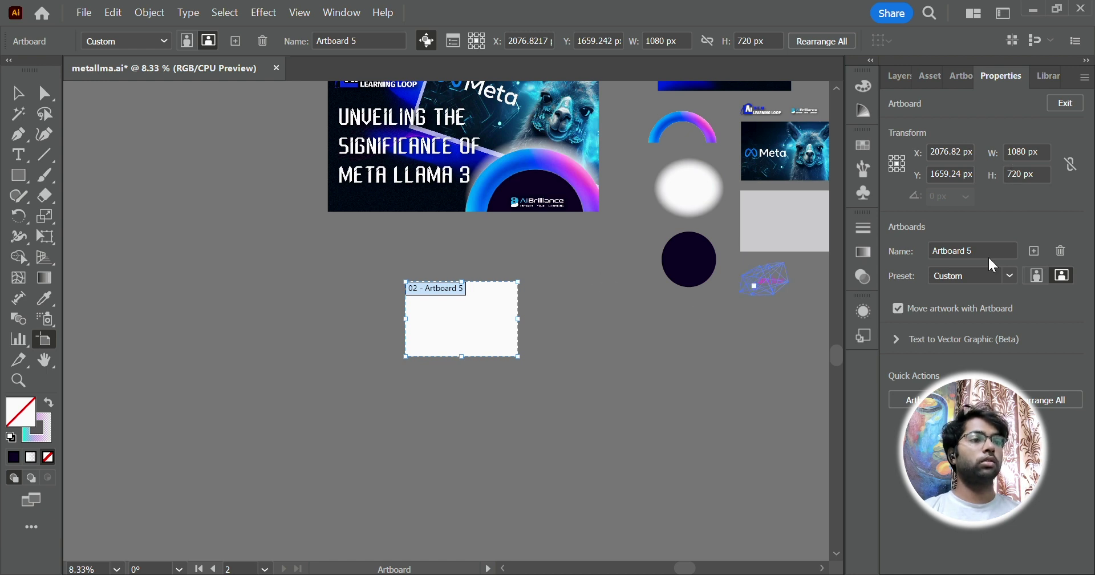
# Move the new artboard up and to the right, closer beneath the banner, and leave artboard editing.
pyautogui.keyDown('alt'); pyautogui.scroll(2, 502, 344); pyautogui.keyUp('alt')
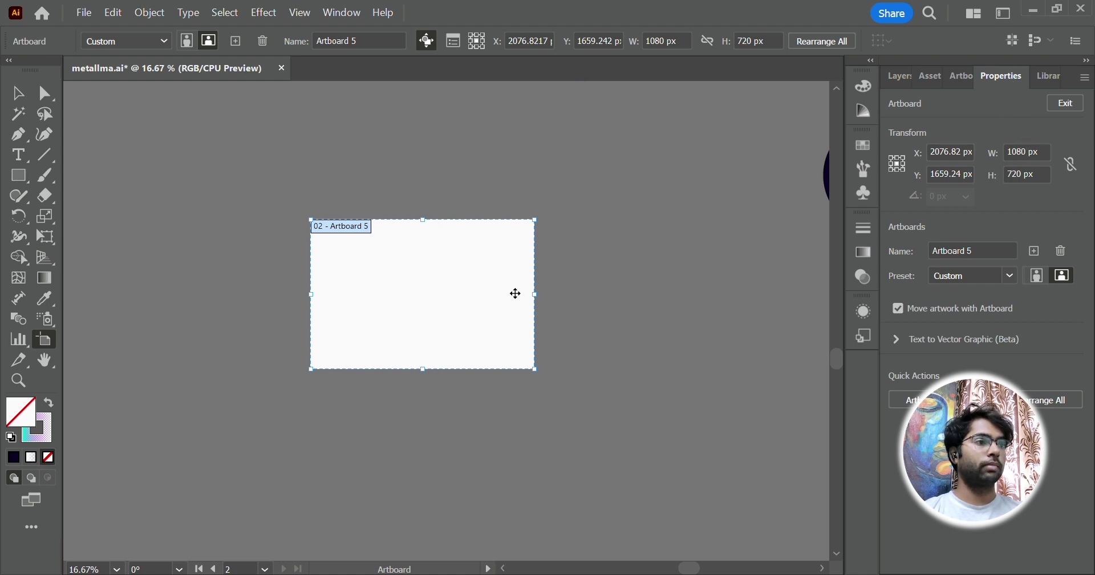
pyautogui.scroll(3, 516, 294)
pyautogui.keyDown('alt'); pyautogui.scroll(-1, 517, 290); pyautogui.keyUp('alt')
pyautogui.moveTo(421, 371); pyautogui.dragTo(482, 317)
pyautogui.press('Escape')
pyautogui.keyDown('alt'); pyautogui.scroll(-1, 379, 282); pyautogui.keyUp('alt')
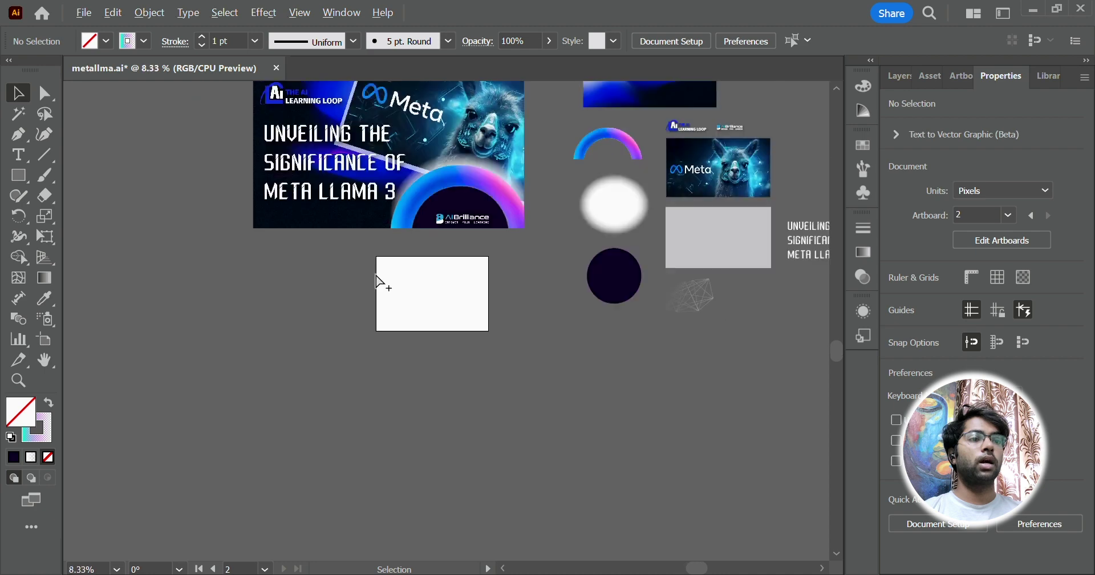
# Move the blue-and-white gradient image from beside the banner onto the new artboard so it covers it.
pyautogui.scroll(3, 406, 272)
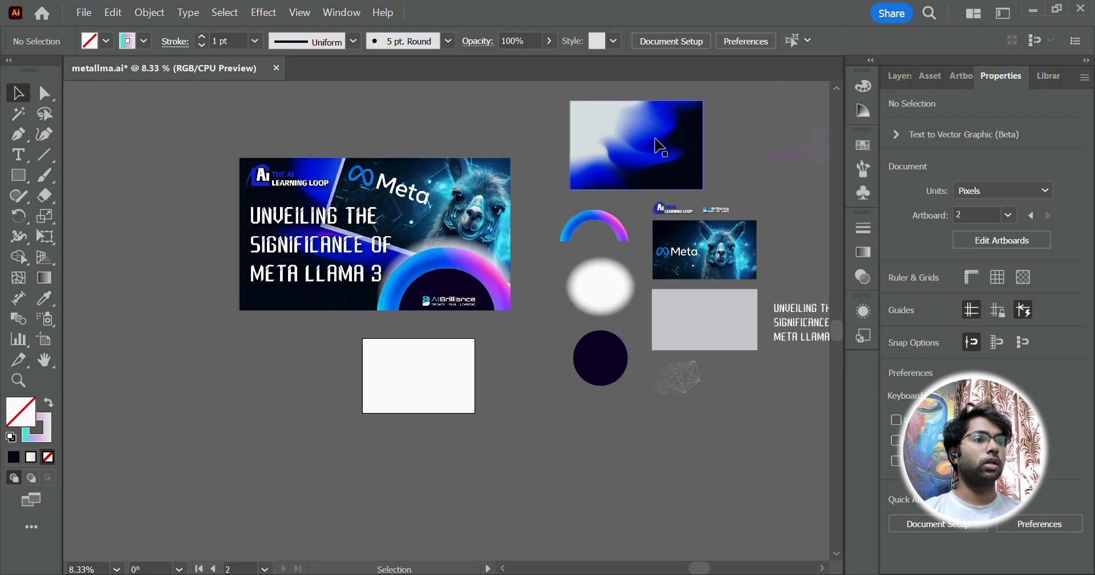
pyautogui.moveTo(660, 147); pyautogui.dragTo(404, 357)
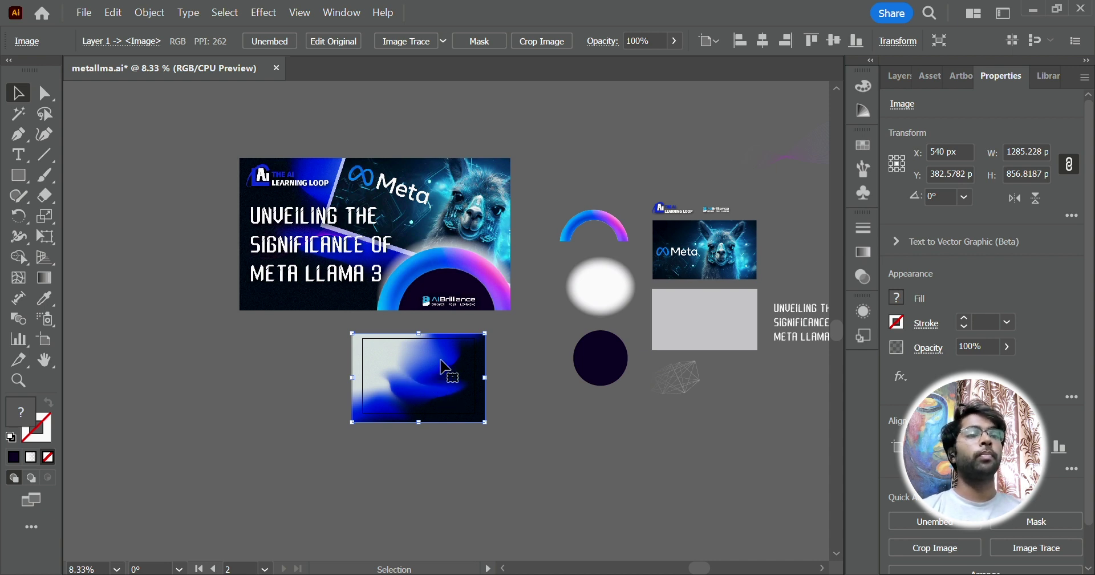
pyautogui.click(539, 381)
pyautogui.click(432, 389)
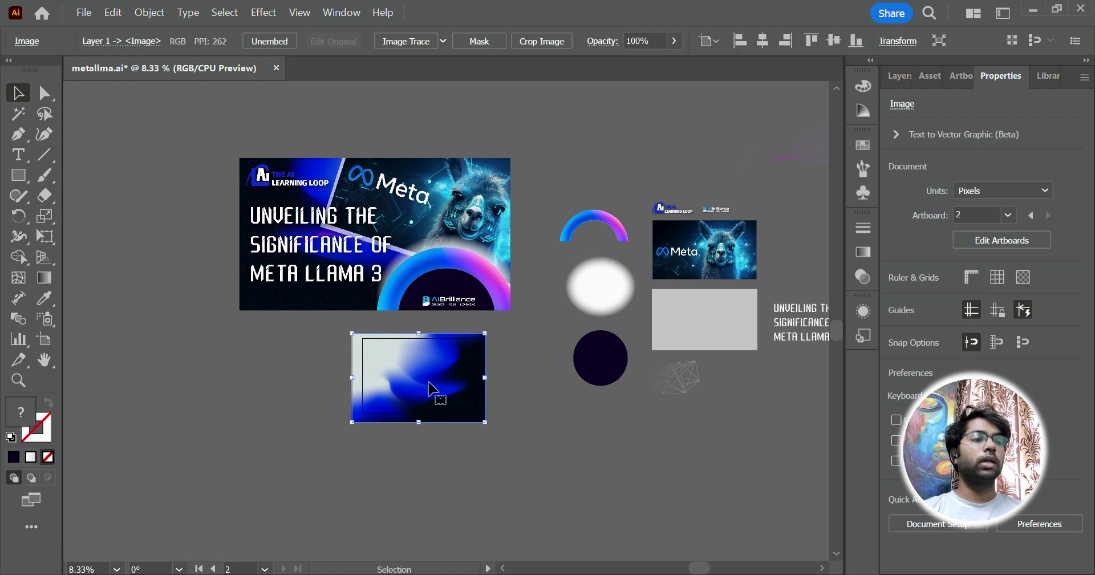
# Reflect the gradient image across the vertical axis without making a copy.
pyautogui.rightClick(430, 382)
pyautogui.moveTo(481, 276)
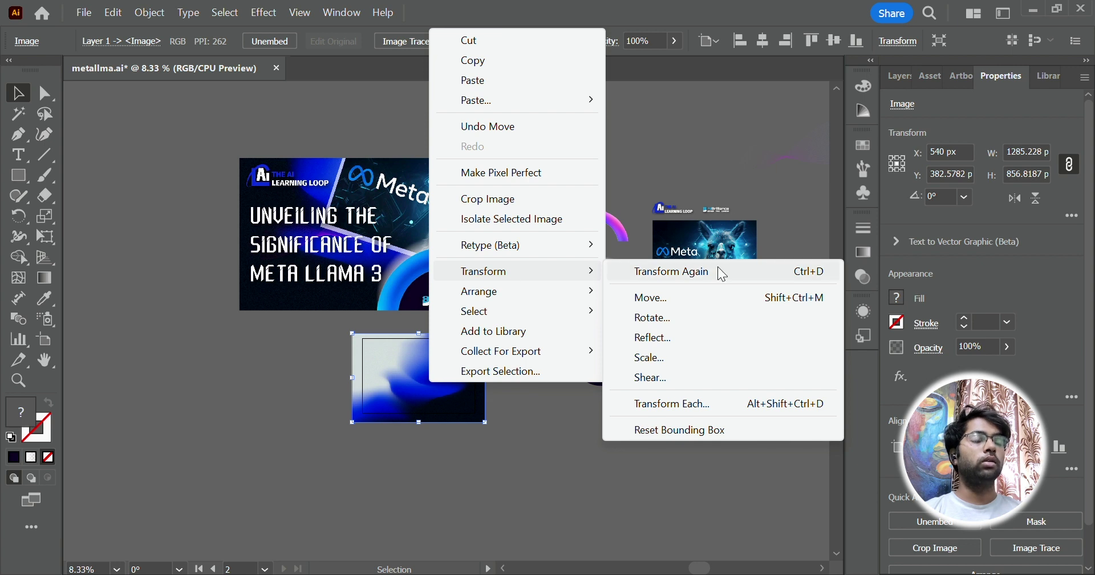
pyautogui.click(661, 341)
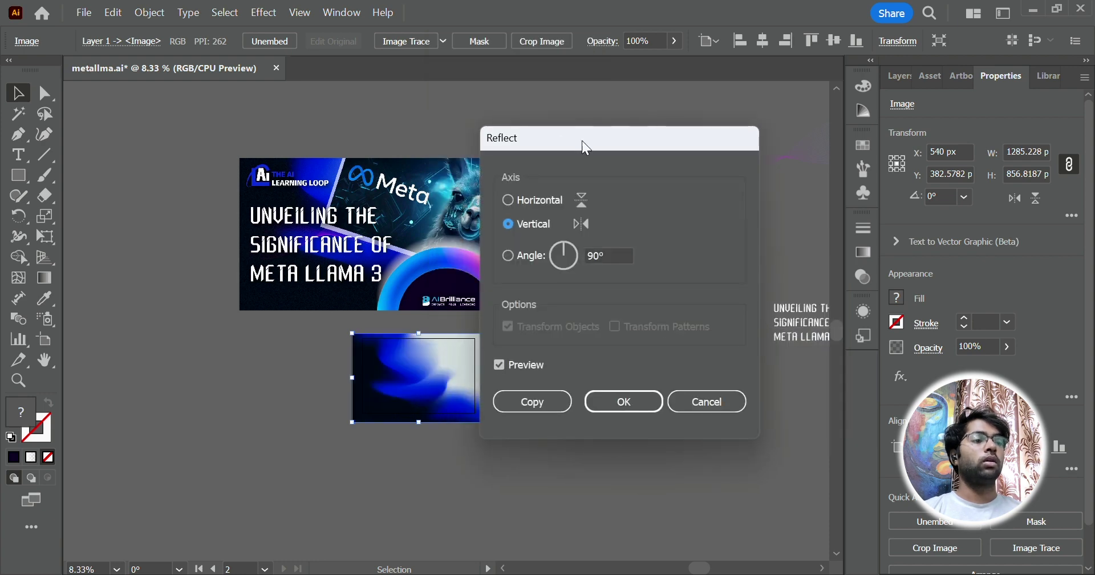
pyautogui.moveTo(581, 140); pyautogui.dragTo(457, 110)
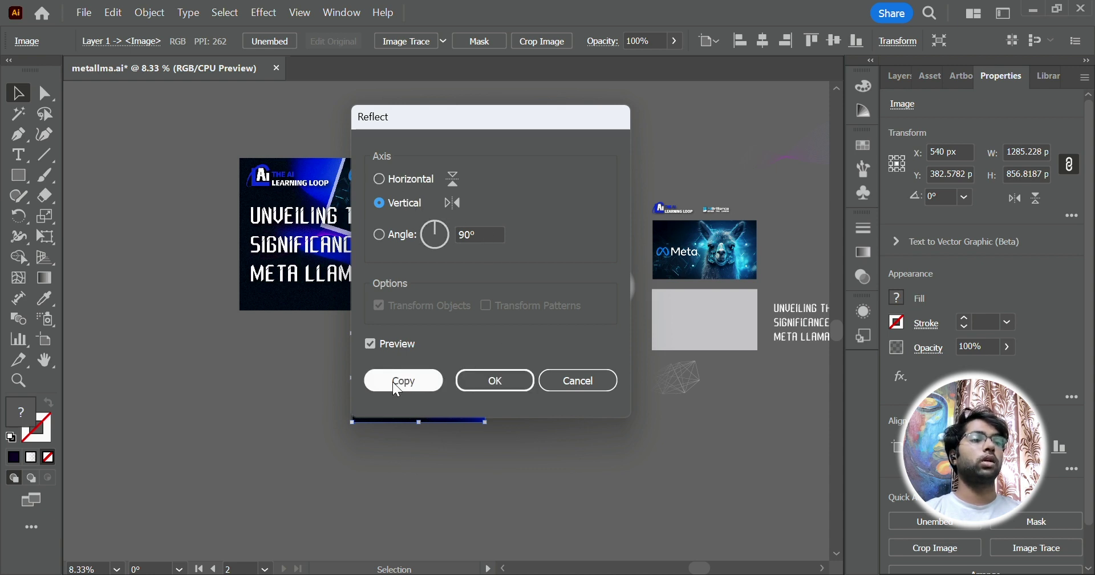
pyautogui.click(503, 384)
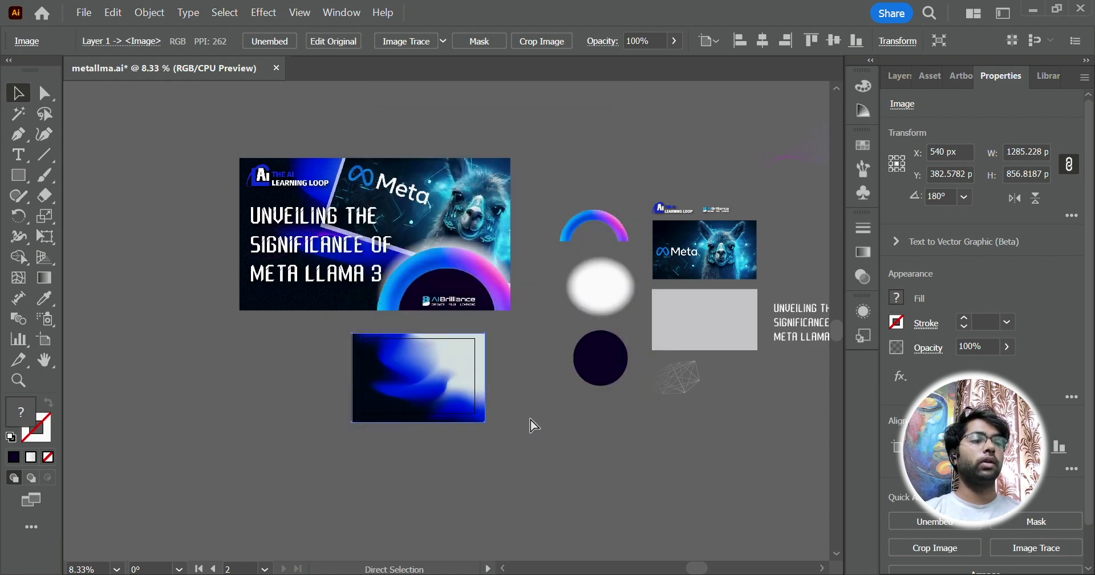
# In outline view, scale and align the gradient image to fit the 1080 × 720 px artboard exactly, and return to preview.
pyautogui.scroll(4, 517, 418)
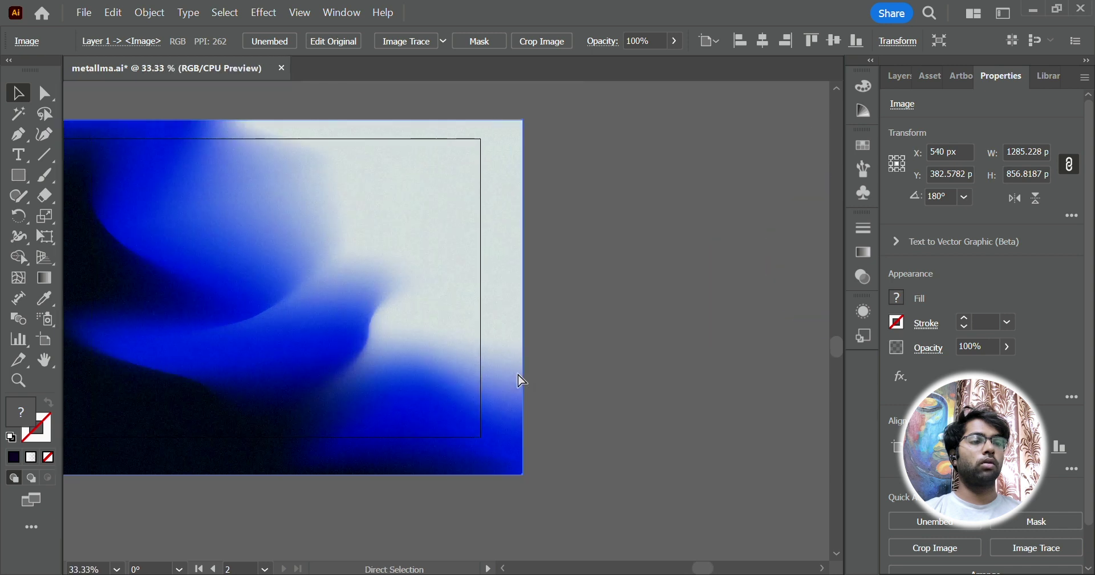
pyautogui.hscroll(-3, 320, 307)
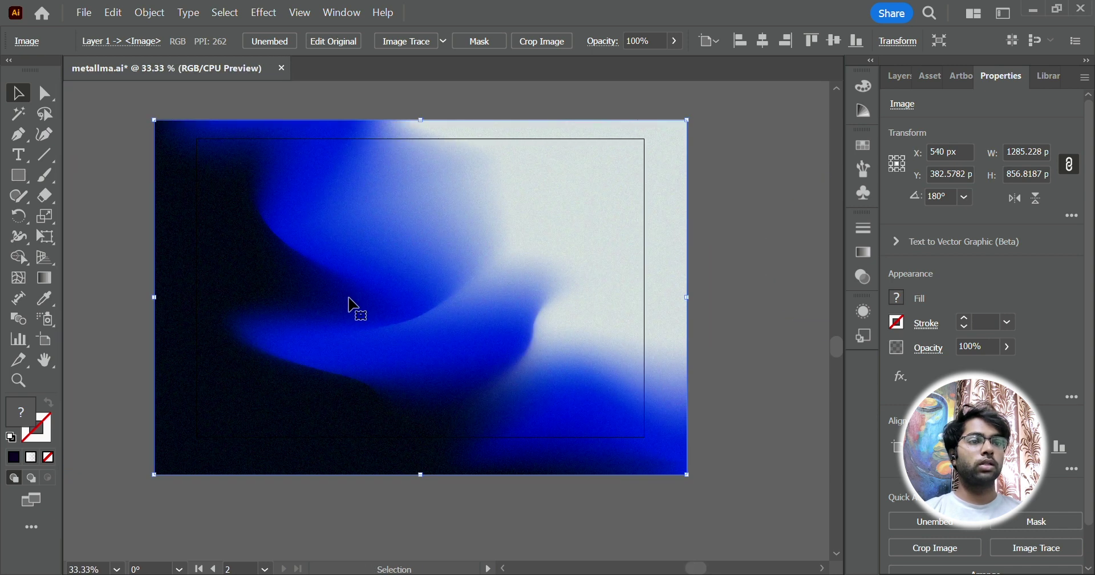
pyautogui.press('a')
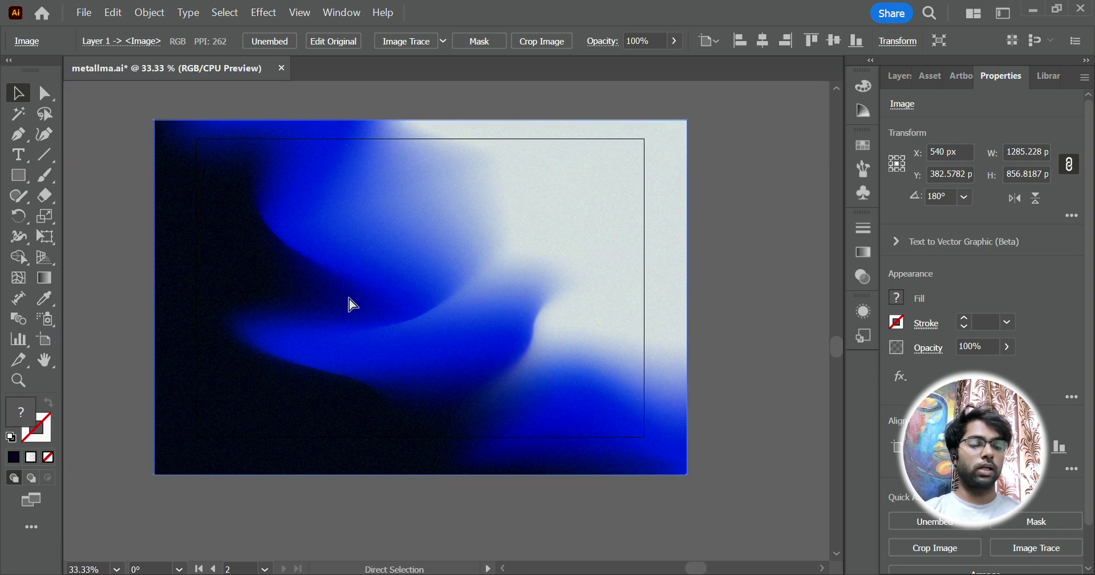
pyautogui.hotkey('ctrl', 'y')
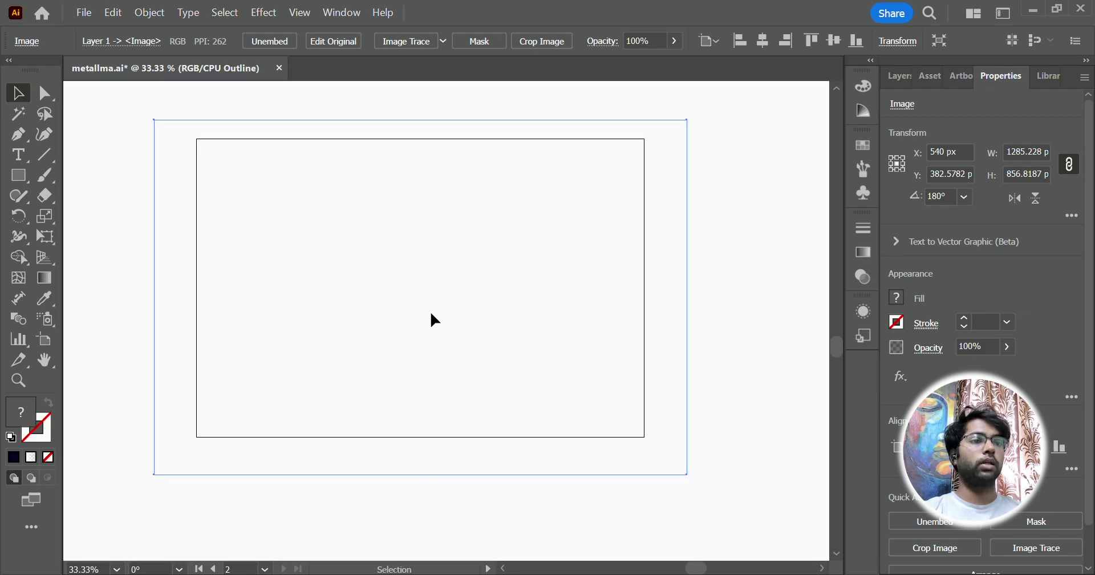
pyautogui.moveTo(688, 473); pyautogui.dragTo(636, 440)
pyautogui.moveTo(154, 114); pyautogui.dragTo(196, 140)
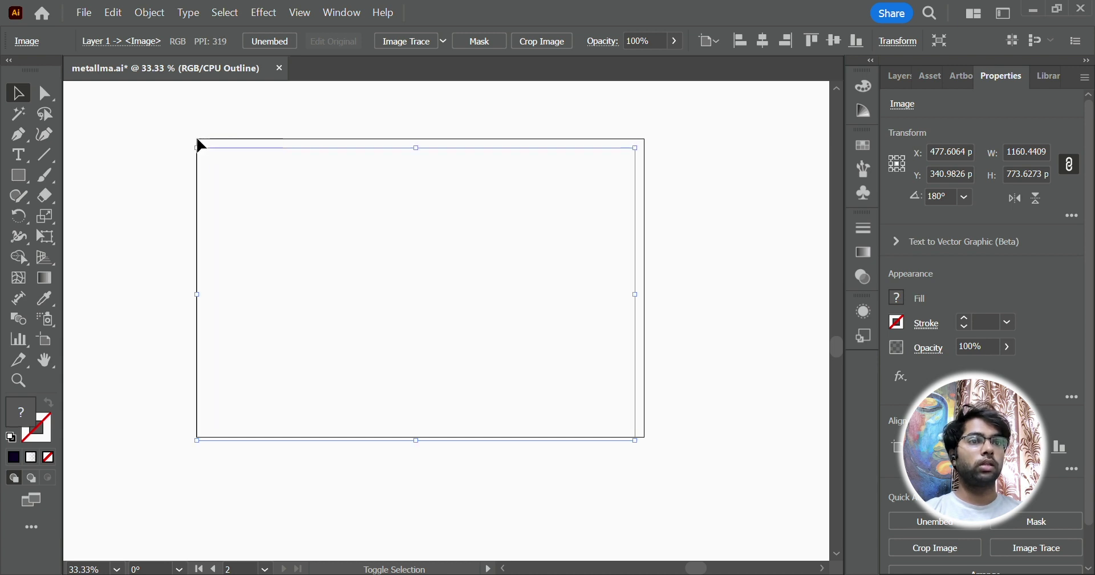
pyautogui.click(636, 442)
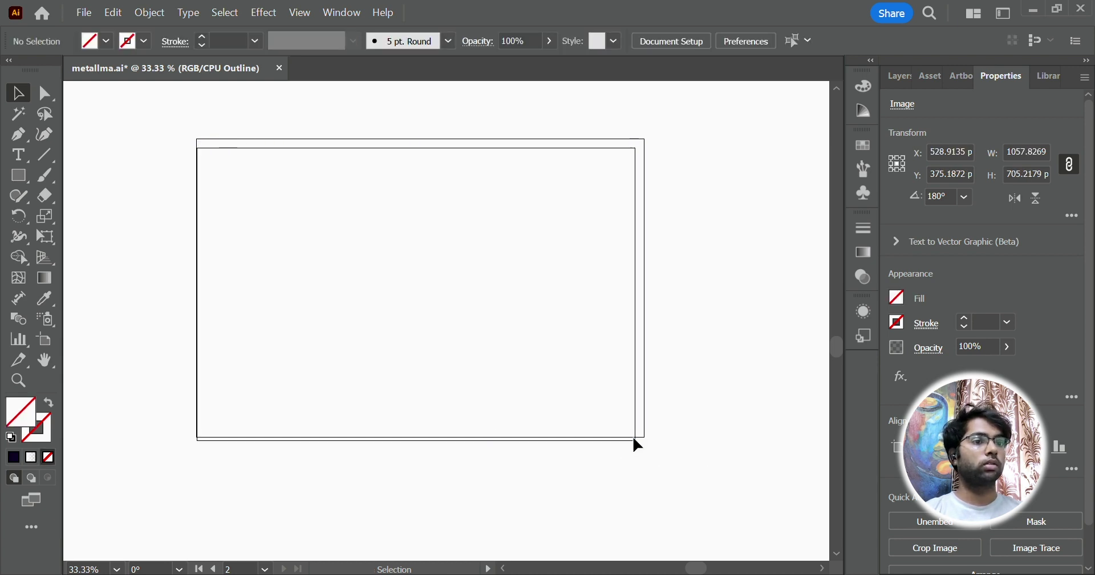
pyautogui.moveTo(199, 302); pyautogui.dragTo(196, 298)
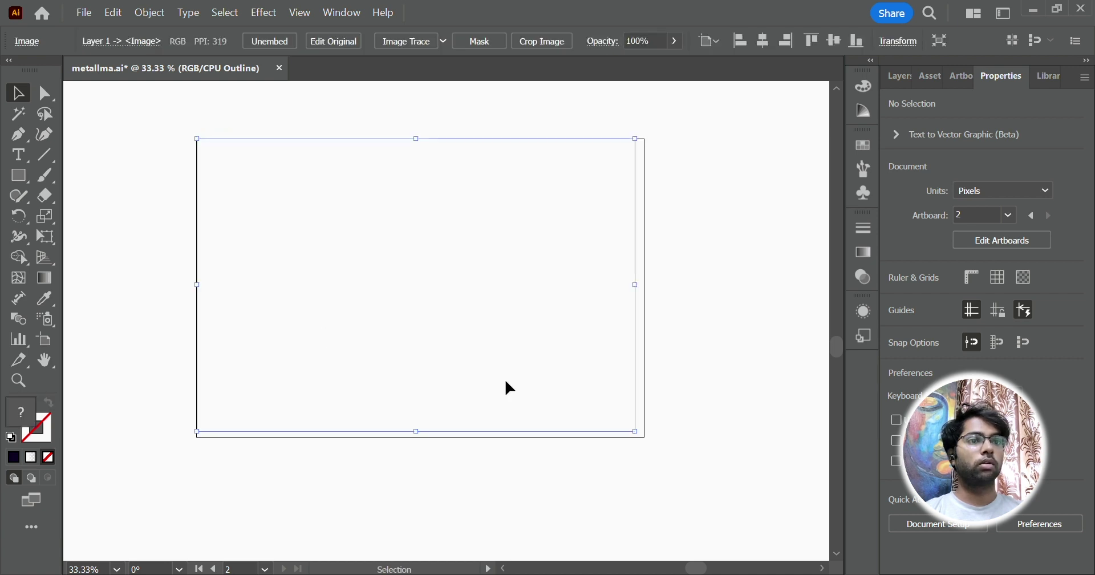
pyautogui.moveTo(637, 432); pyautogui.dragTo(643, 435)
pyautogui.hotkey('ctrl', 'y')
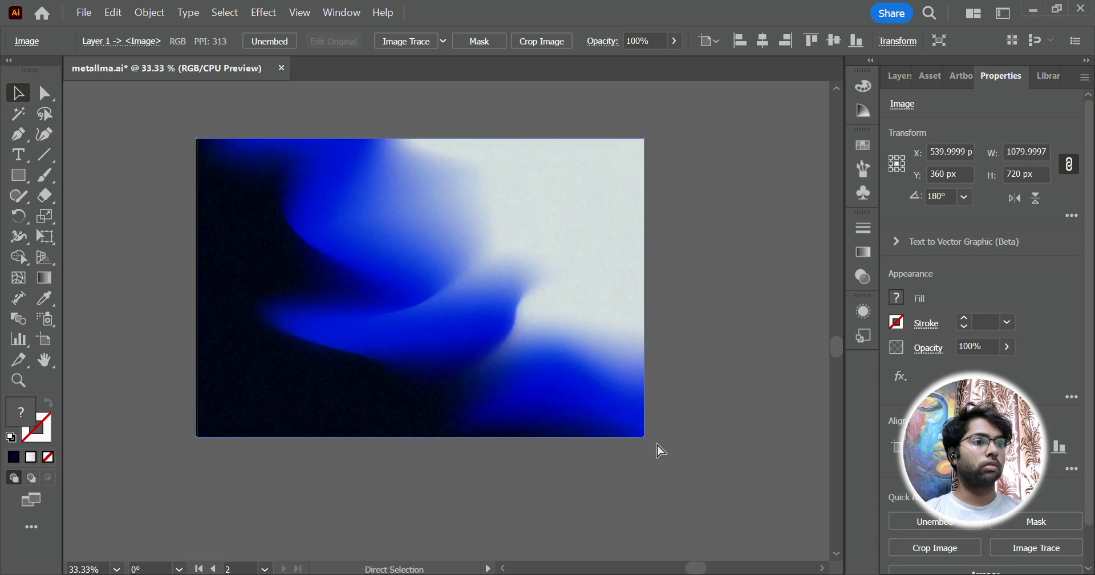
# Move the loose The AI Learning Loop logo from above the llama image into the new artboard's top-left corner.
pyautogui.scroll(-2, 679, 398)
pyautogui.scroll(-1, 711, 388)
pyautogui.scroll(-1, 720, 386)
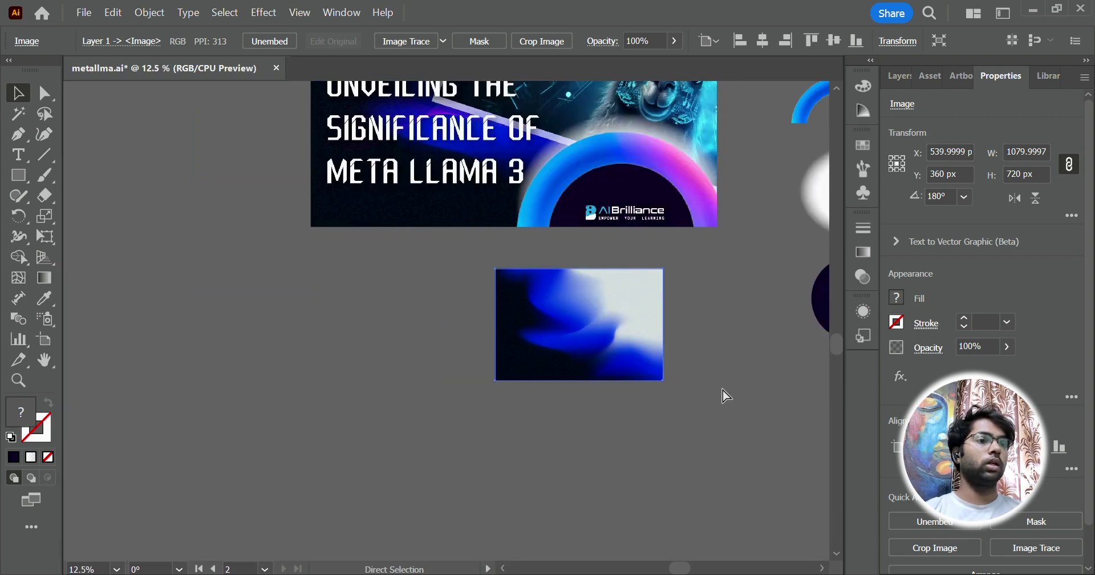
pyautogui.scroll(-2, 707, 378)
pyautogui.scroll(-1, 649, 362)
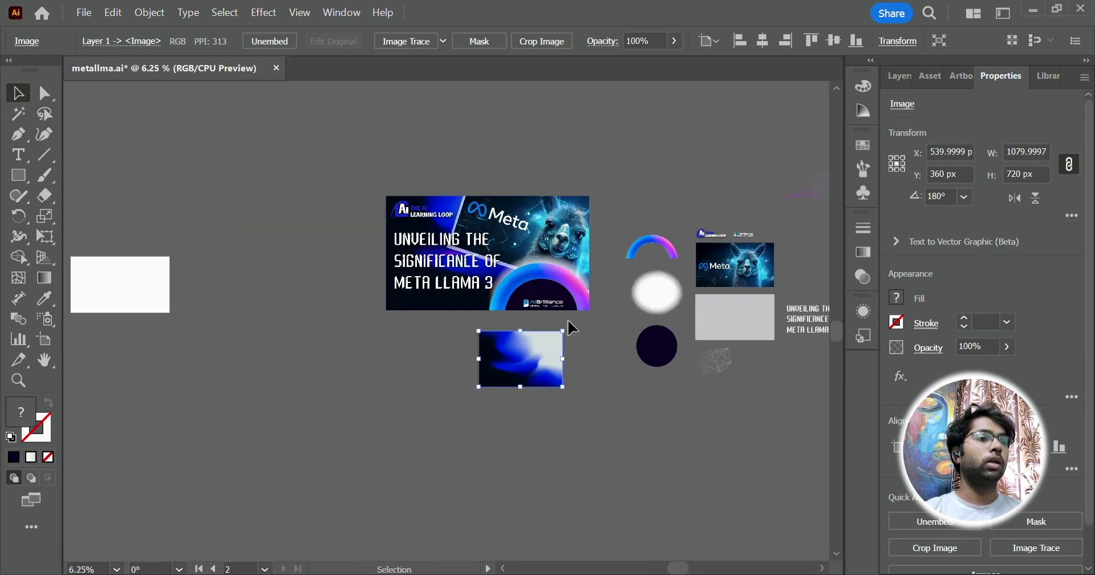
pyautogui.scroll(6, 700, 220)
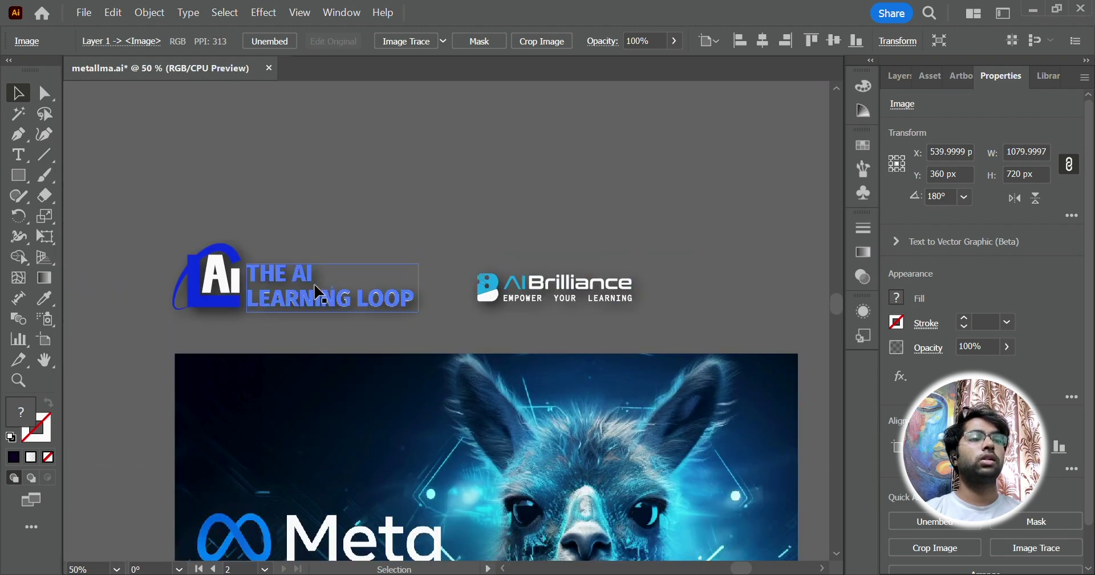
pyautogui.scroll(-3, 649, 262)
pyautogui.scroll(-2, 647, 273)
pyautogui.hscroll(-2, 618, 294)
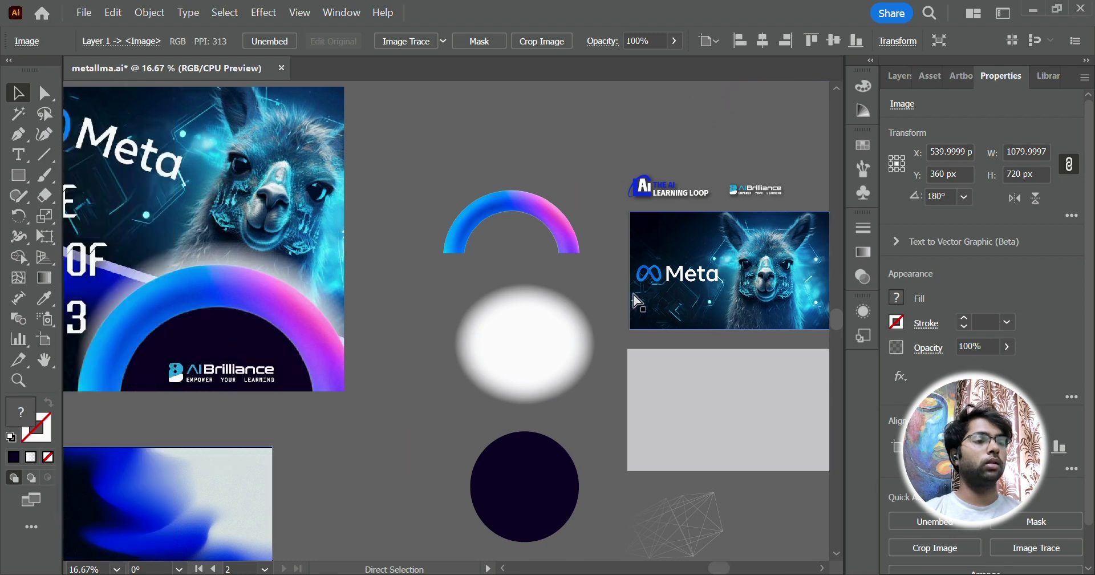
pyautogui.hscroll(-2, 638, 300)
pyautogui.scroll(-2, 638, 300)
pyautogui.moveTo(713, 151); pyautogui.dragTo(255, 410)
pyautogui.click(537, 372)
# Move the loose AIBrilliance logo from above the llama image into the new artboard's bottom-right corner.
pyautogui.scroll(-1, 570, 293)
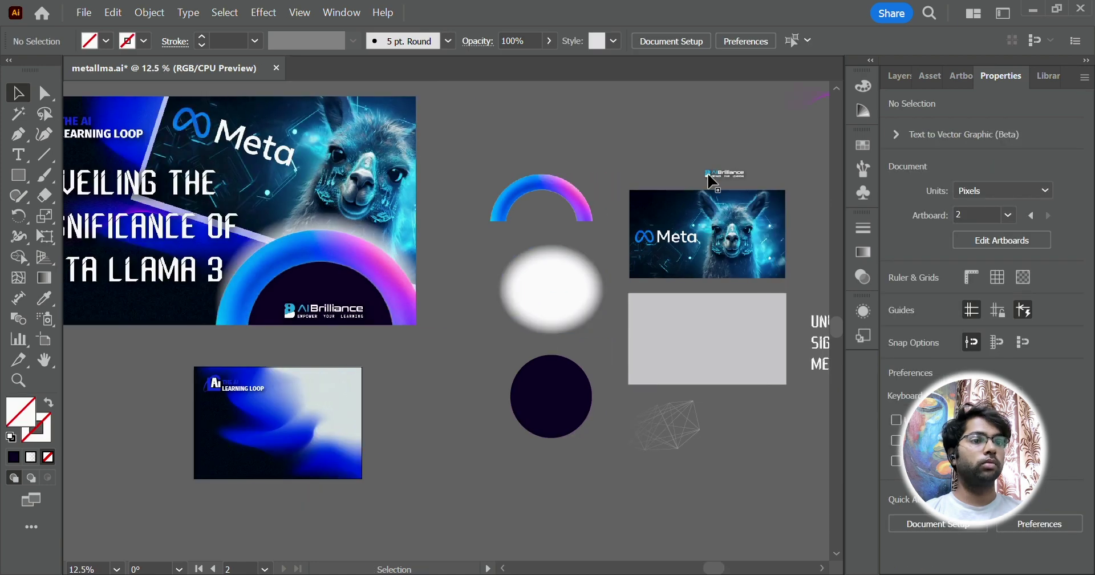
pyautogui.moveTo(713, 183); pyautogui.dragTo(315, 477)
pyautogui.click(367, 502)
# Examine the finished Meta Llama 3 banner's layout alongside the new artboard.
pyautogui.hscroll(-2, 387, 514)
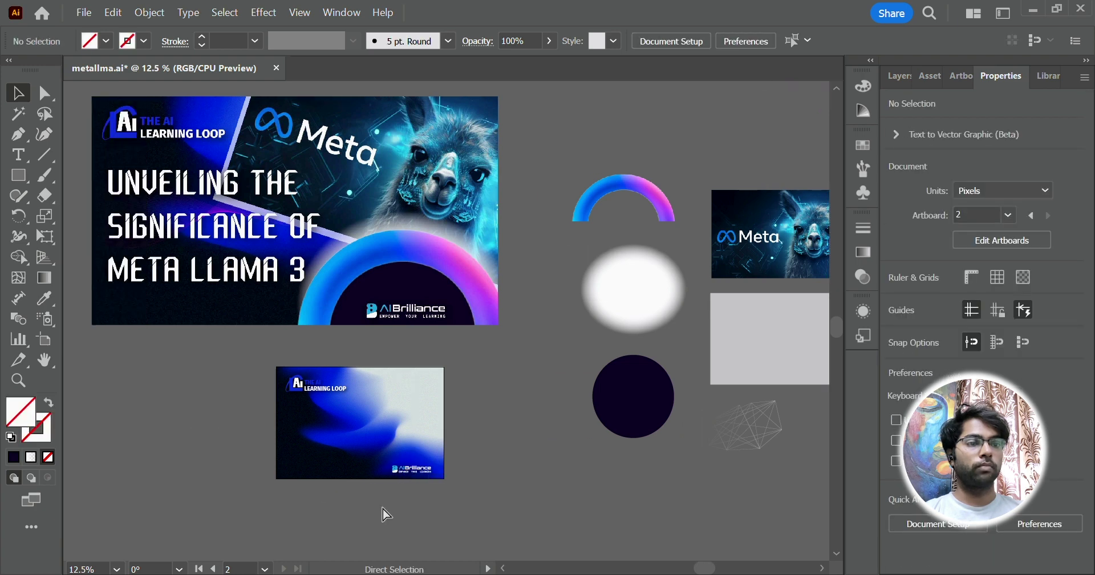
pyautogui.hscroll(-2, 394, 507)
pyautogui.scroll(2, 398, 503)
pyautogui.hscroll(-2, 421, 302)
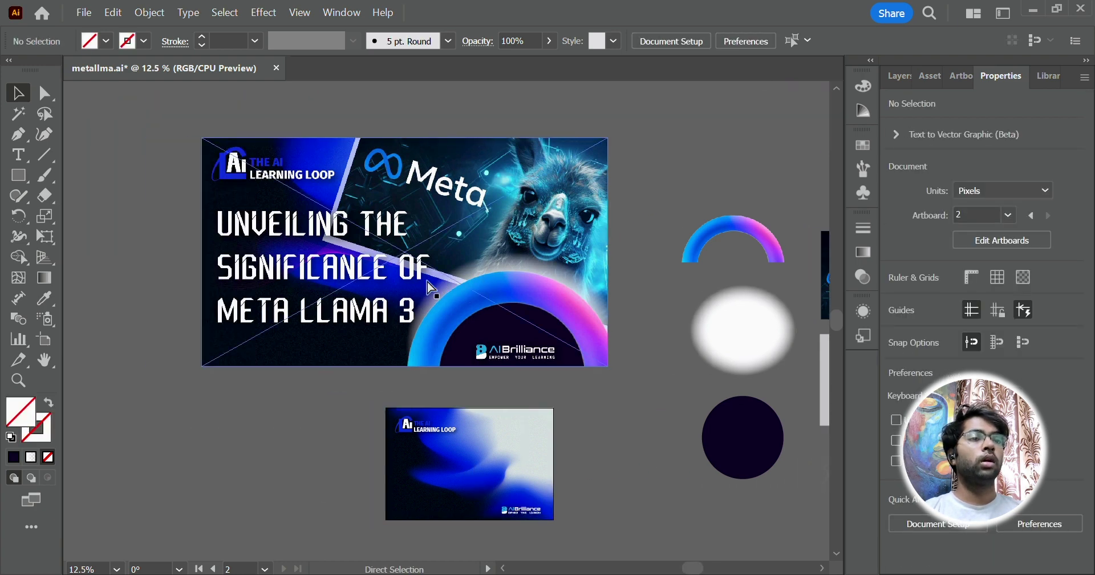
pyautogui.hscroll(-1, 432, 288)
pyautogui.keyDown('alt'); pyautogui.scroll(1, 414, 251); pyautogui.keyUp('alt')
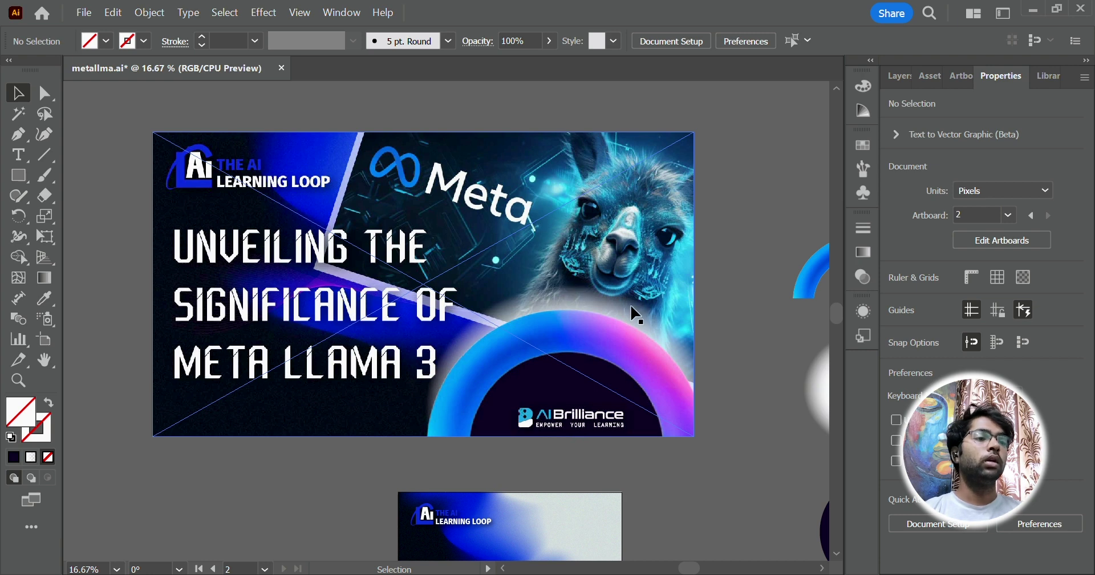
pyautogui.keyDown('alt'); pyautogui.scroll(-1, 635, 314); pyautogui.keyUp('alt')
pyautogui.hscroll(1, 638, 312)
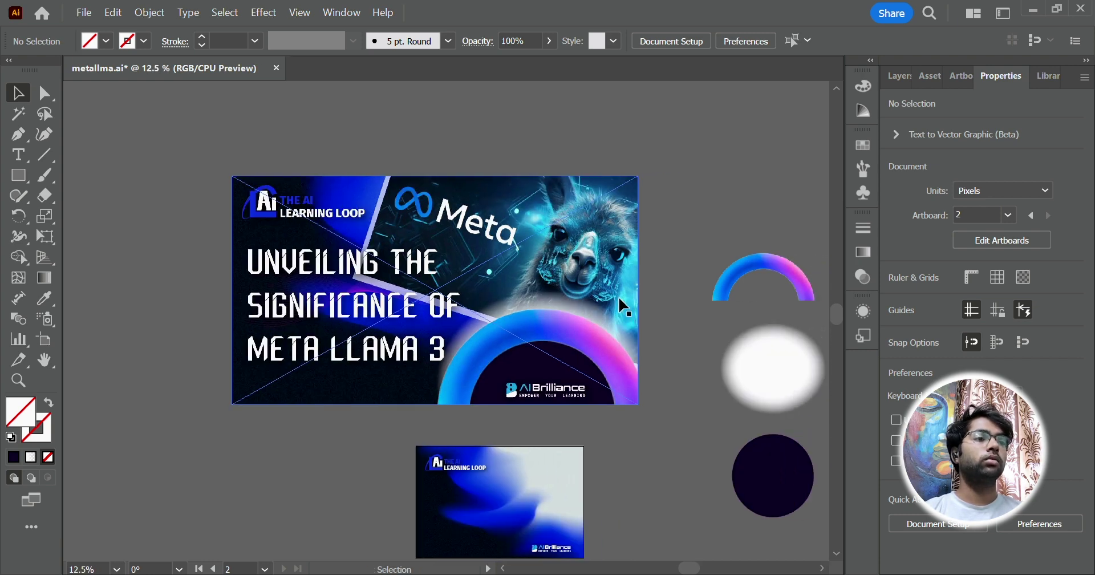
pyautogui.scroll(-3, 684, 302)
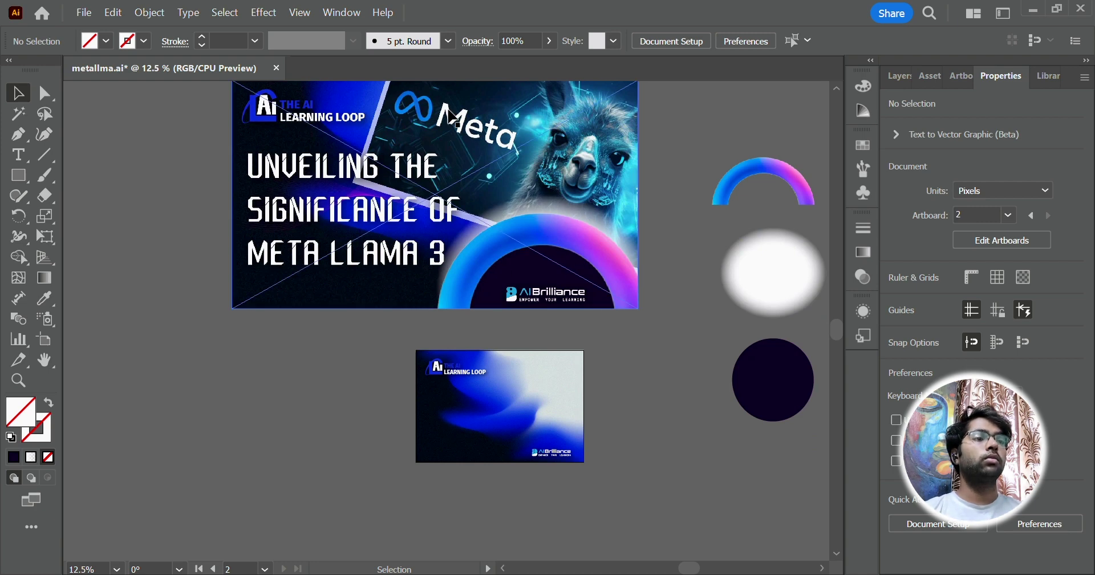
# Shift the loose gradient arc slightly so it sits roughly centred above the blurred white ellipse.
pyautogui.hscroll(6, 673, 212)
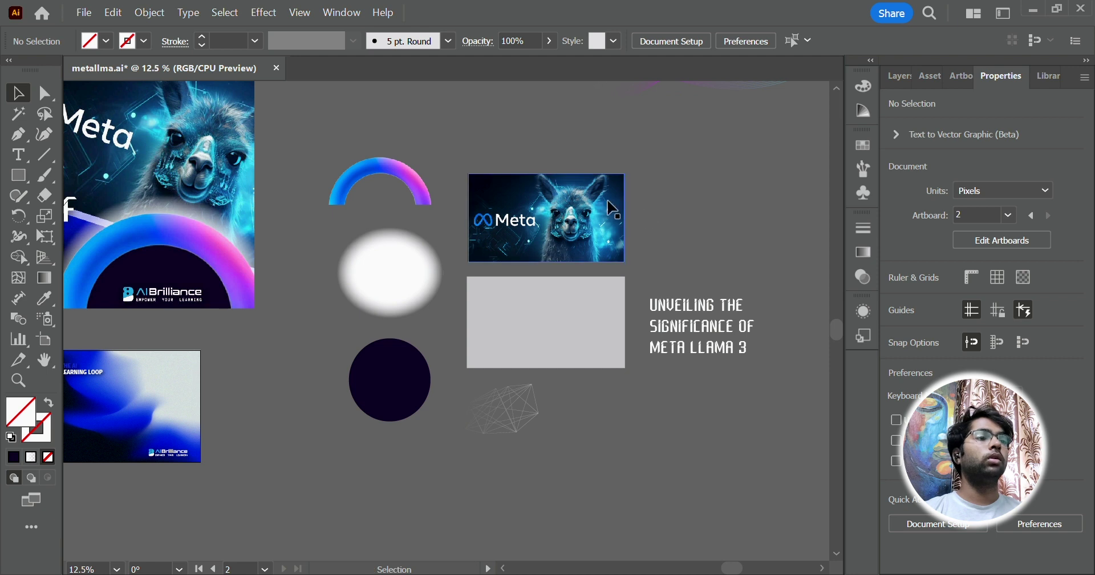
pyautogui.moveTo(413, 174); pyautogui.dragTo(434, 198)
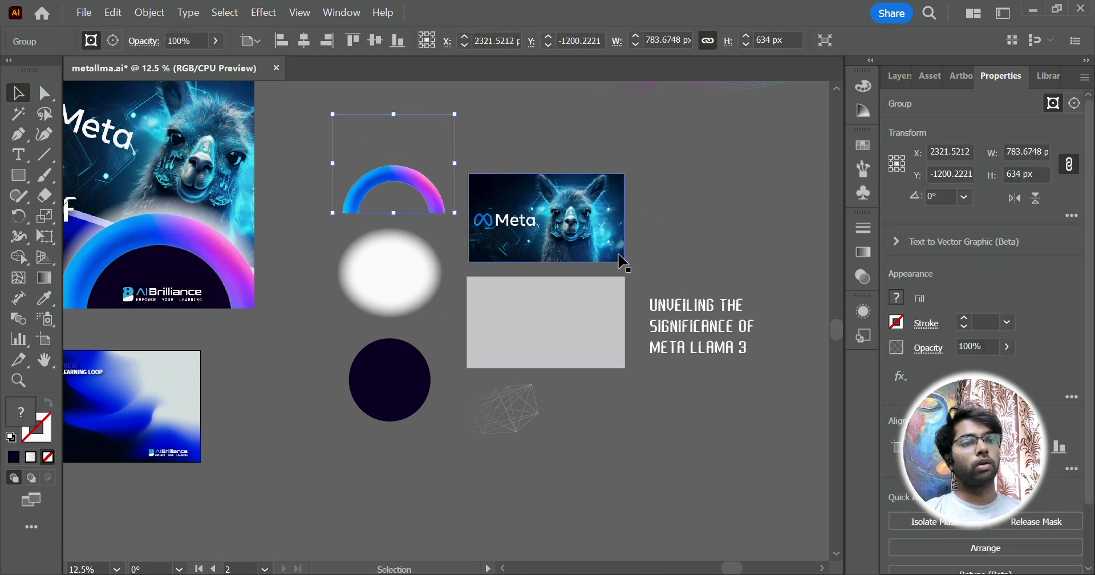
pyautogui.click(721, 214)
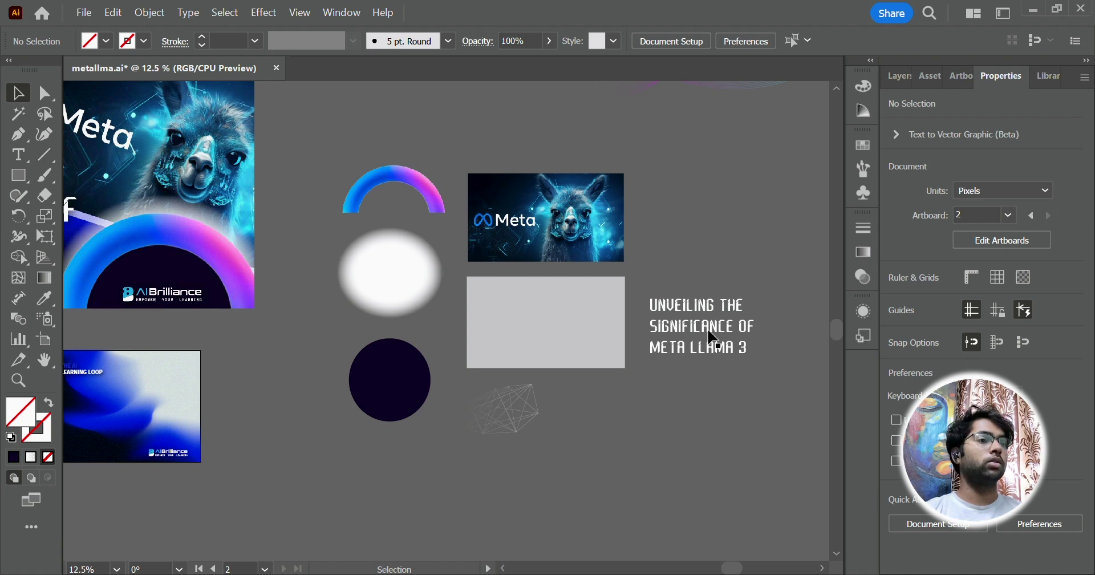
# Examine the loose headline text and the other prepared elements beside the banners.
pyautogui.scroll(4, 756, 333)
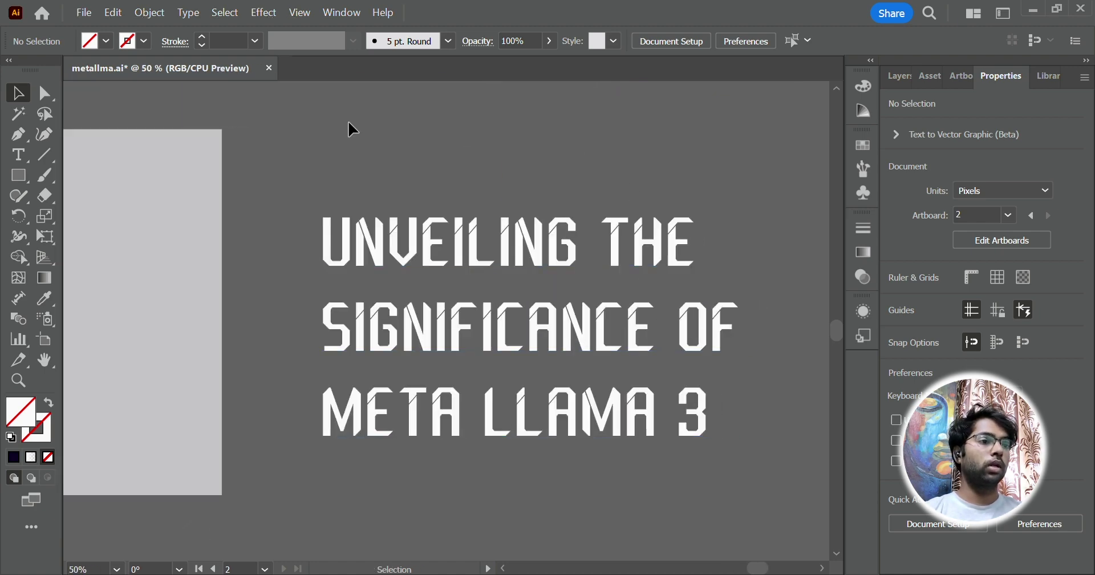
pyautogui.click(734, 454)
pyautogui.scroll(-2, 730, 451)
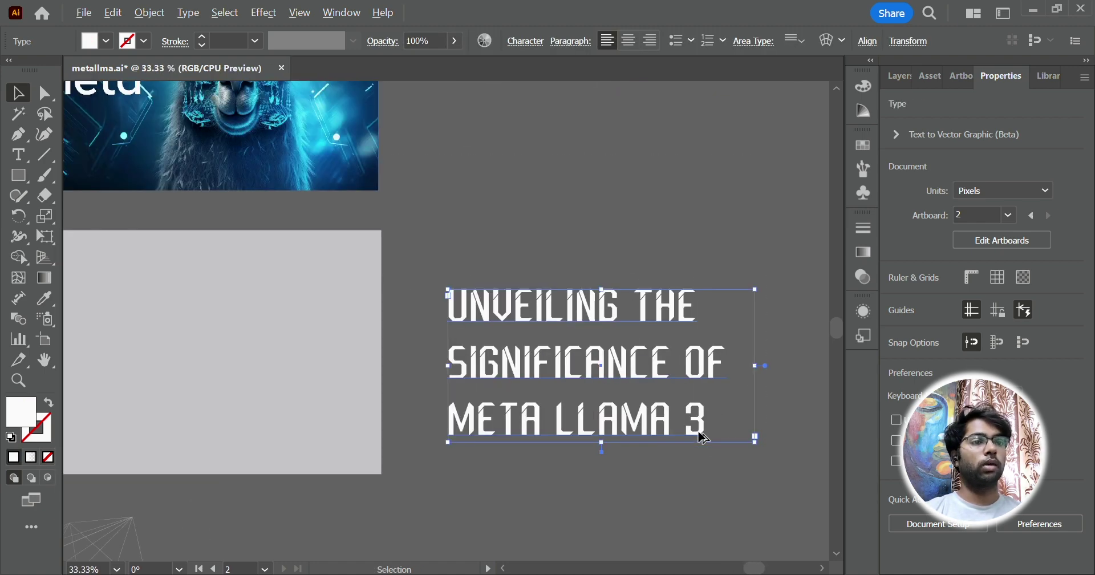
pyautogui.hscroll(-1, 532, 339)
pyautogui.scroll(-3, 547, 333)
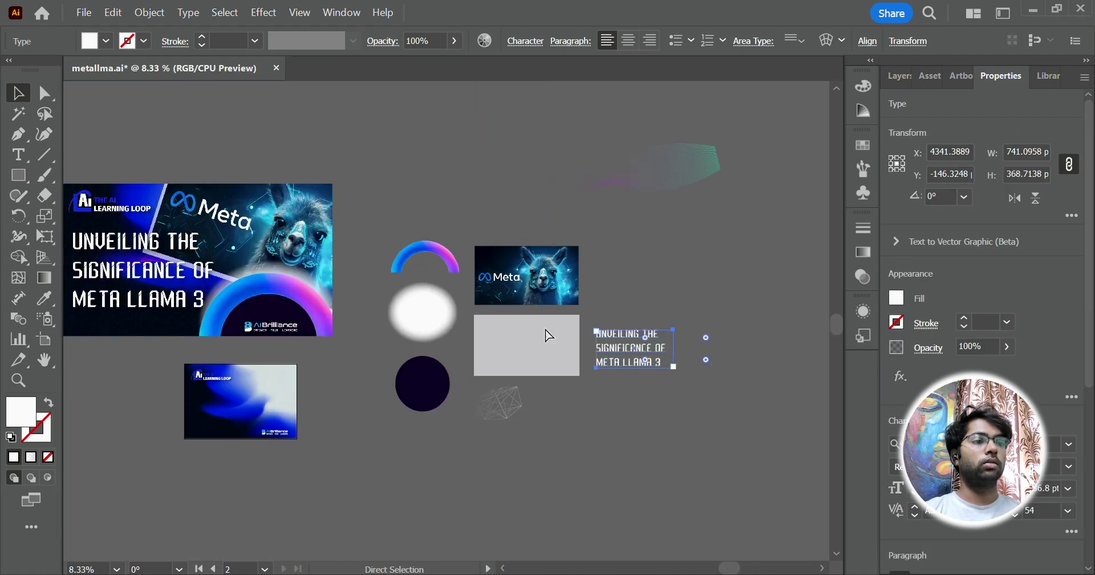
pyautogui.scroll(-1, 542, 372)
pyautogui.click(470, 427)
pyautogui.hscroll(-2, 490, 365)
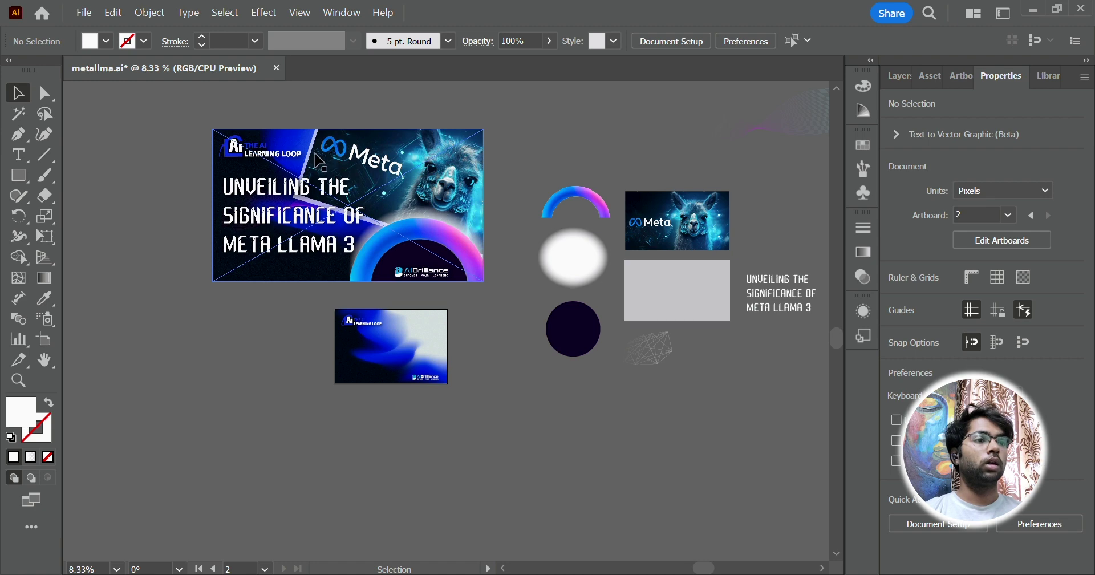
# Move the loose Meta llama image over the new artboard's upper-right corner and scale it down to about 757 × 428 px.
pyautogui.moveTo(692, 231); pyautogui.dragTo(459, 324)
pyautogui.scroll(4, 459, 324)
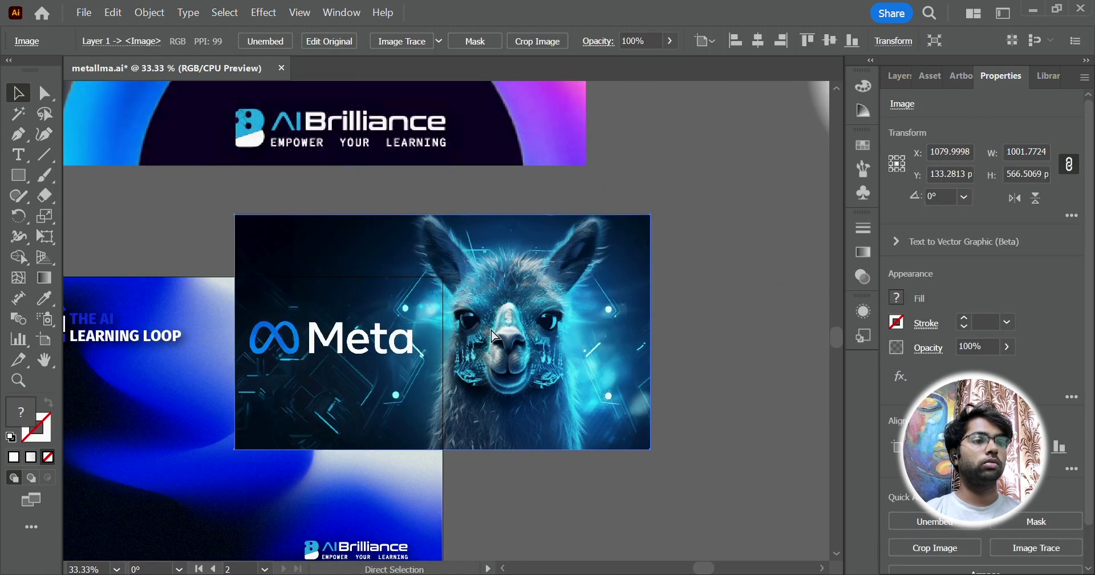
pyautogui.hscroll(-1, 494, 331)
pyautogui.moveTo(572, 303); pyautogui.dragTo(515, 330)
pyautogui.scroll(-3, 609, 374)
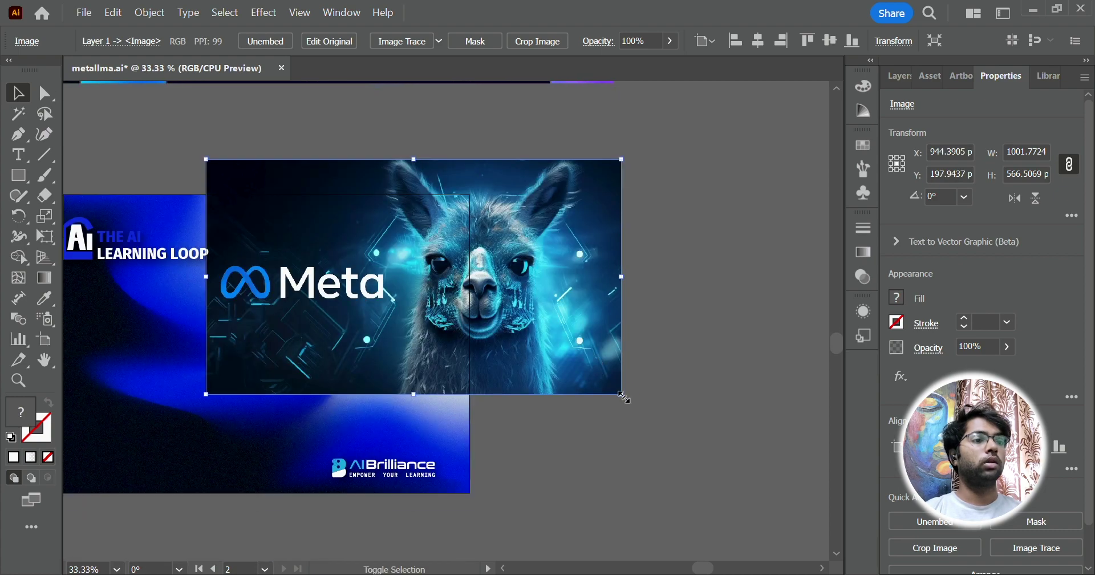
pyautogui.moveTo(624, 396); pyautogui.dragTo(521, 357)
# Draw a white rectangle about 1053 × 437 px in the empty area beside the new artboard.
pyautogui.scroll(-2, 626, 303)
pyautogui.scroll(5, 539, 296)
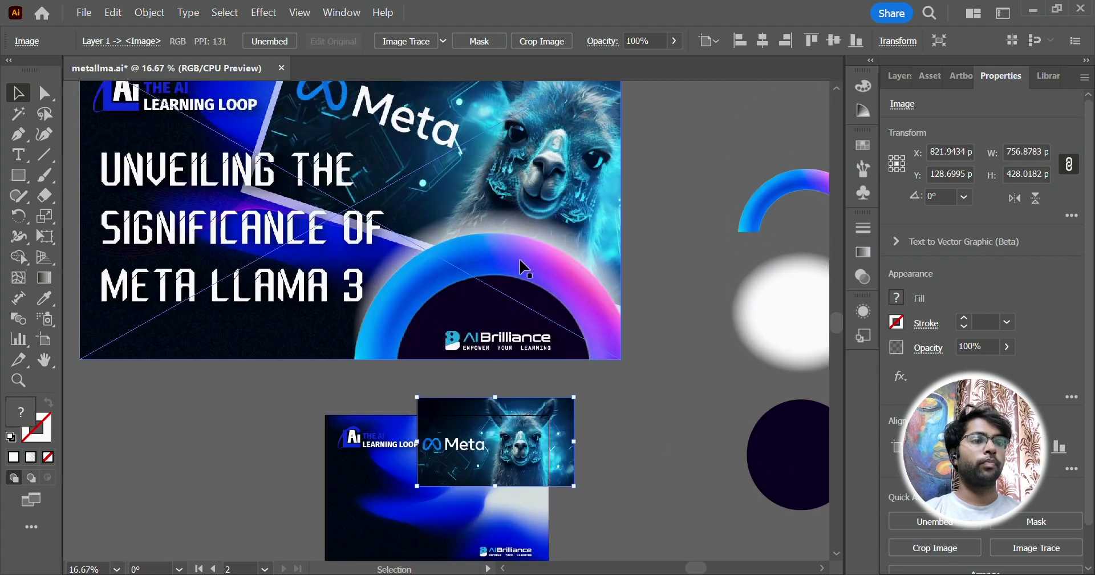
pyautogui.scroll(3, 525, 268)
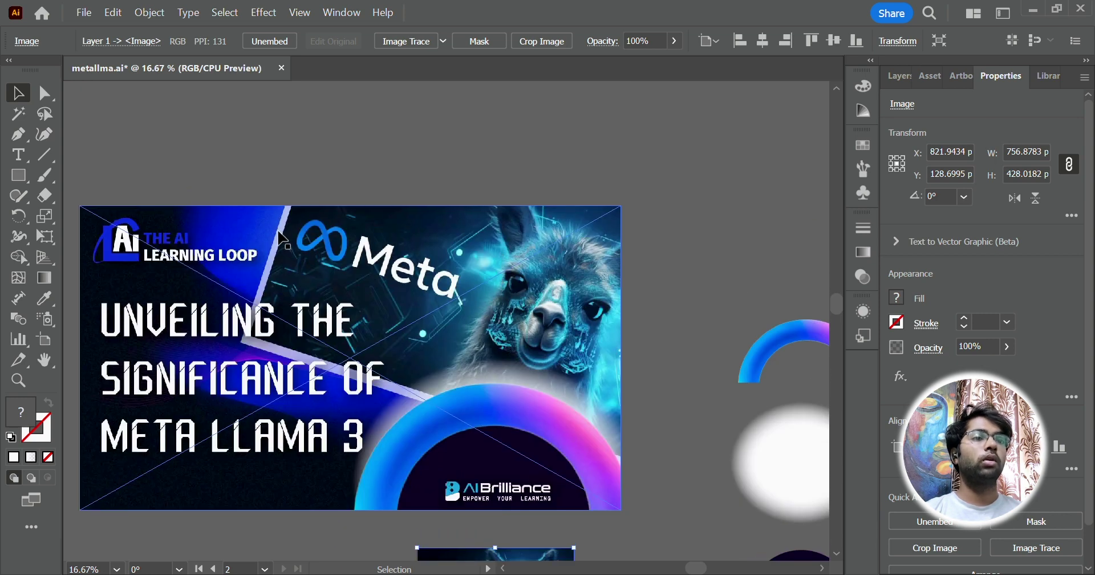
pyautogui.scroll(-1, 285, 242)
pyautogui.scroll(-2, 586, 289)
pyautogui.hscroll(2, 521, 304)
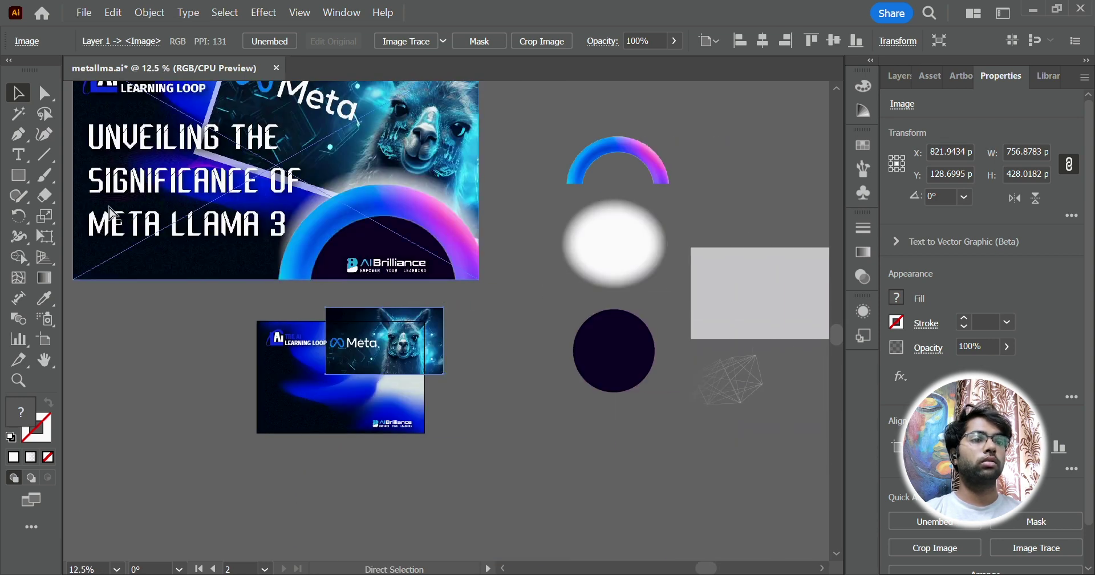
pyautogui.click(21, 178)
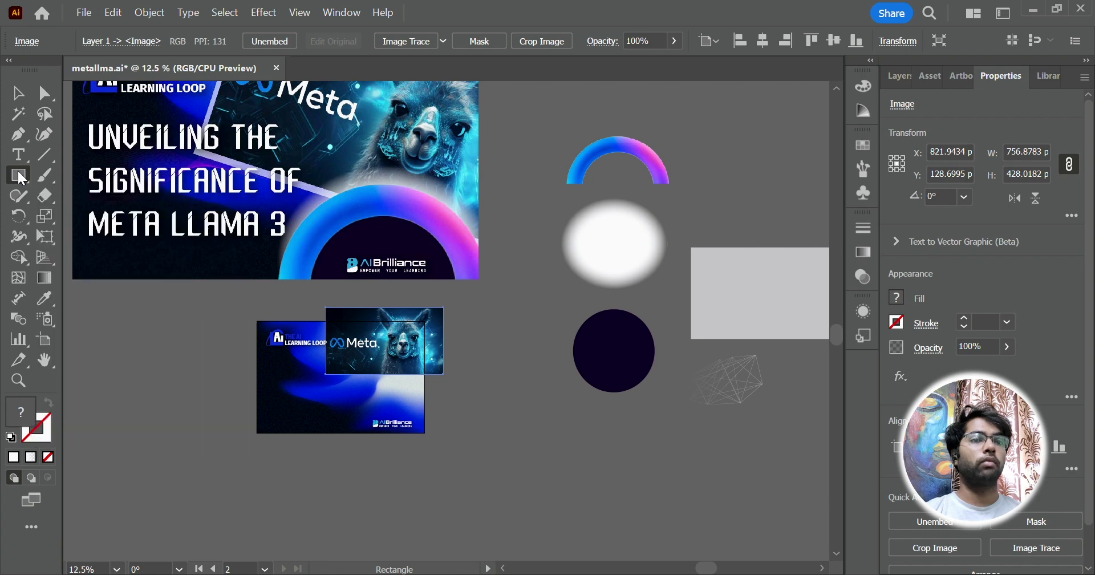
pyautogui.moveTo(491, 390)
pyautogui.mouseDown()
pyautogui.moveTo(631, 482)
pyautogui.moveTo(677, 464)
pyautogui.moveTo(656, 456)
pyautogui.mouseUp()
# Draw a second white rectangle covering the llama image and extend its upper edge, making it about 754 × 425 px.
pyautogui.keyDown('alt'); pyautogui.scroll(4, 399, 386); pyautogui.keyUp('alt')
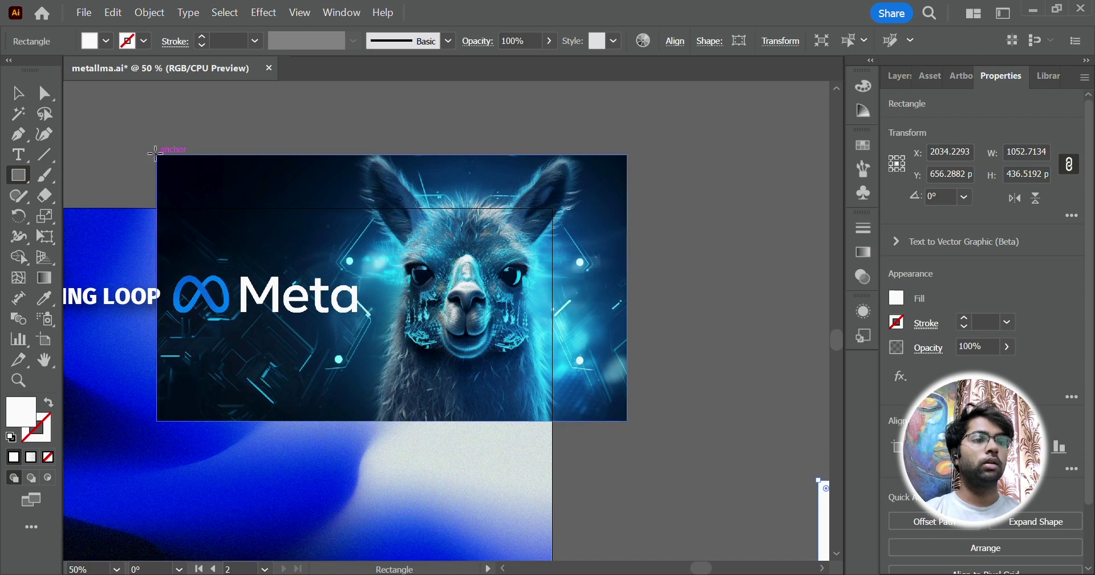
pyautogui.moveTo(158, 158)
pyautogui.mouseDown()
pyautogui.moveTo(344, 266)
pyautogui.moveTo(621, 399)
pyautogui.moveTo(625, 420)
pyautogui.mouseUp()
pyautogui.click(17, 93)
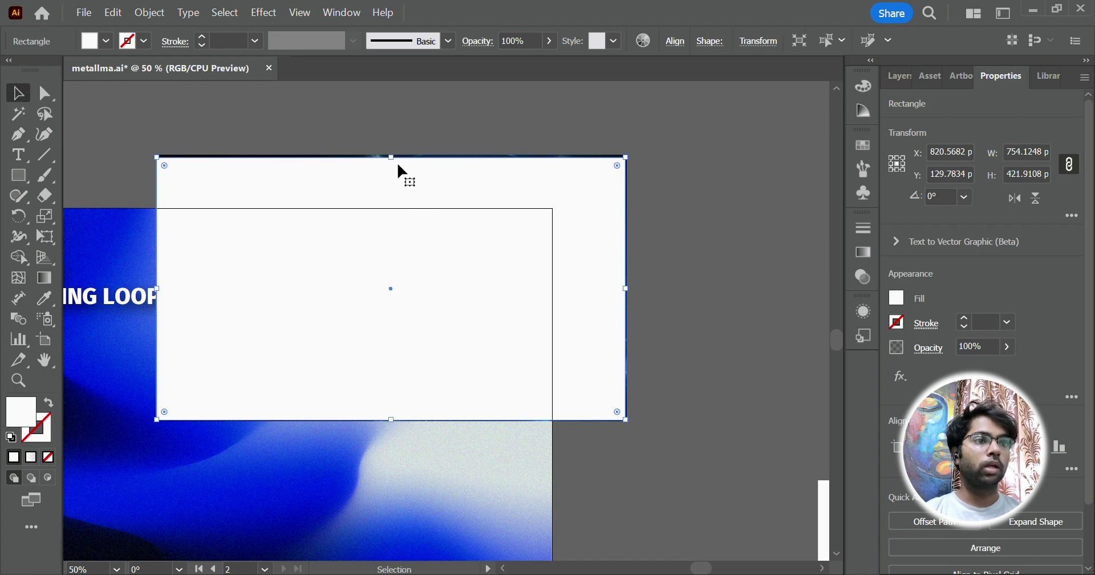
pyautogui.moveTo(393, 160); pyautogui.dragTo(392, 159)
# Scale the rectangle over the llama image proportionally to a height of 443 px.
pyautogui.click(1039, 174)
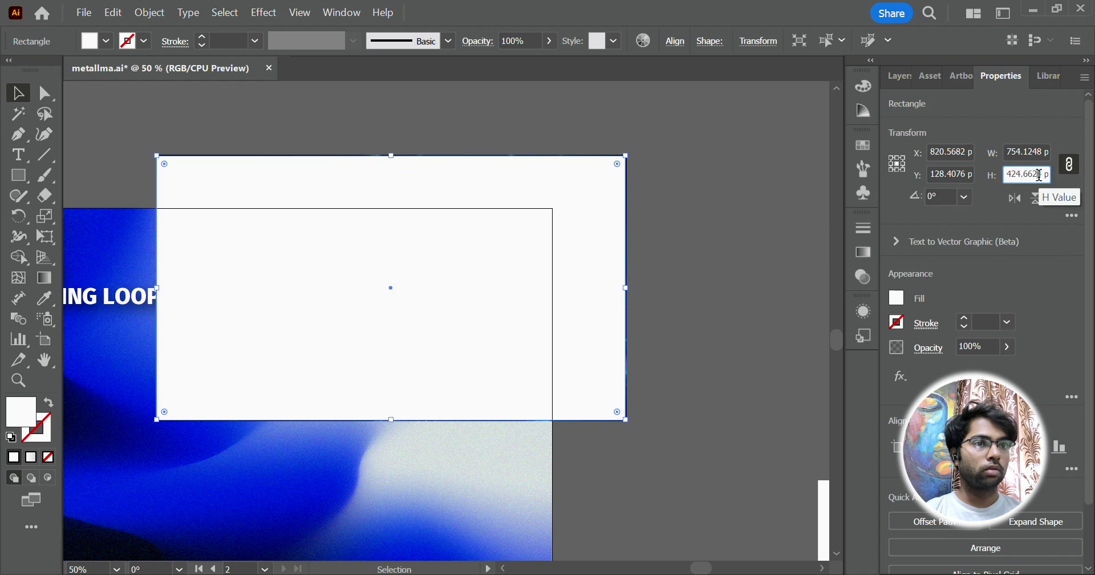
pyautogui.click(1070, 166)
pyautogui.doubleClick(1026, 173)
pyautogui.write('442')
pyautogui.press('Return')
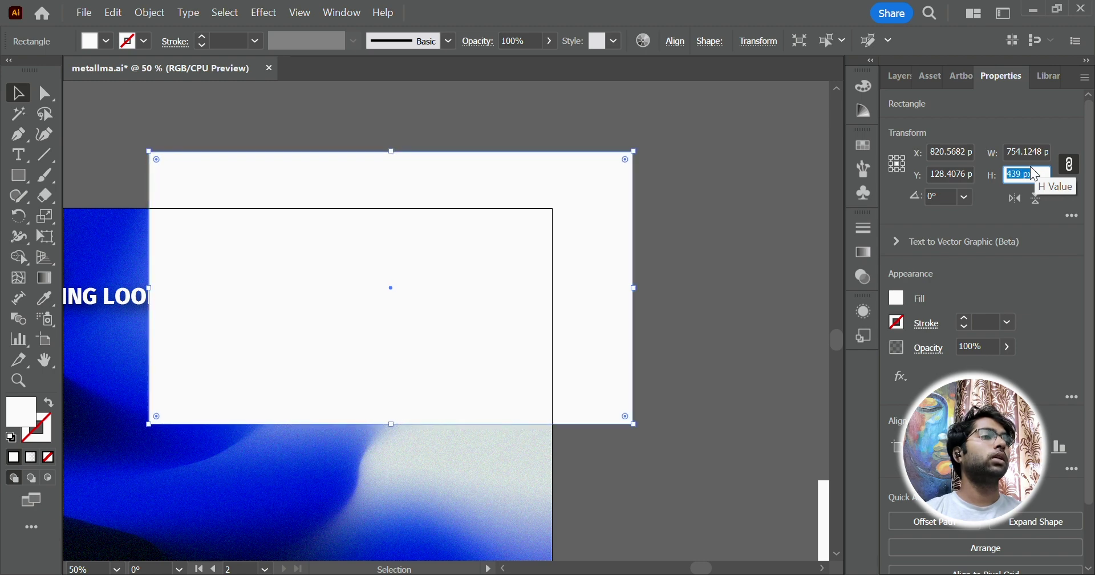
pyautogui.press('Up')
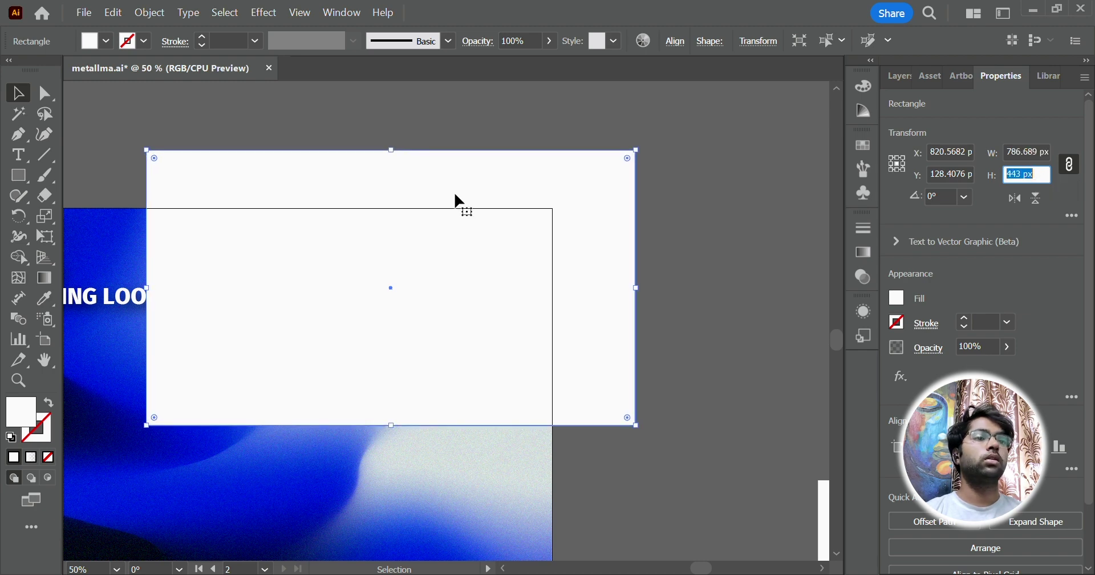
# Send the white rectangle one level back so it lies behind the llama image.
pyautogui.press('ctrl')
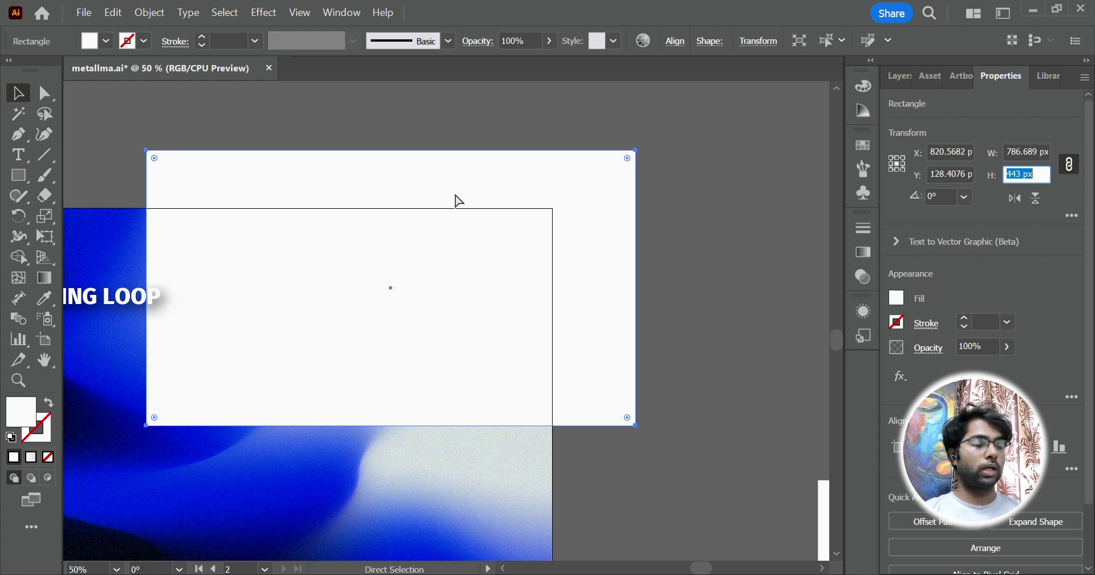
pyautogui.hotkey('ctrl', '[')
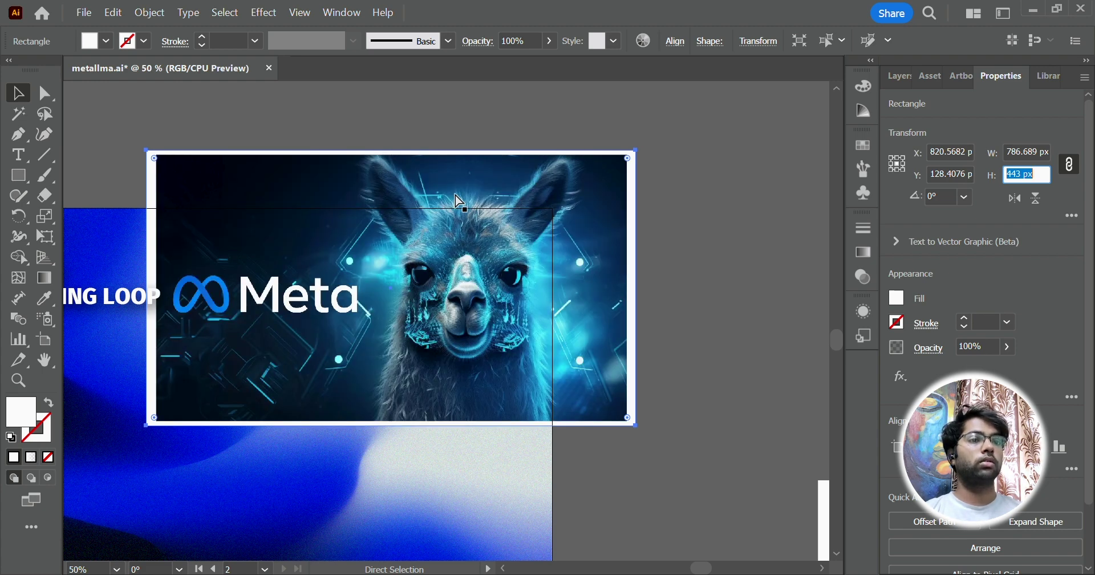
pyautogui.click(734, 189)
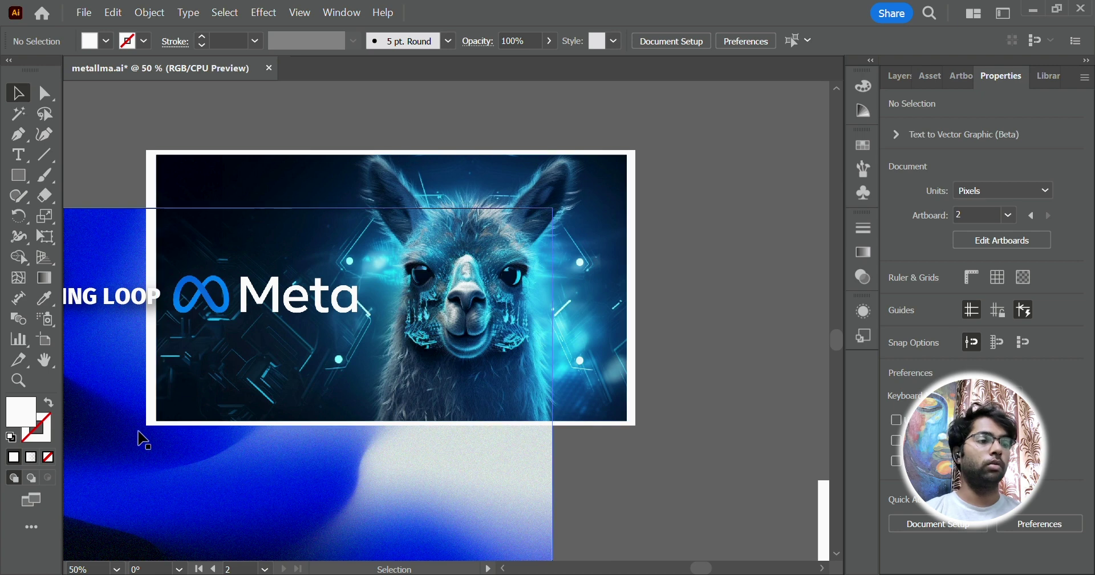
# Shift and trim the white rectangle to about 768 × 440 px, leaving a border only along the llama image's left and bottom edges.
pyautogui.moveTo(155, 418); pyautogui.dragTo(157, 425)
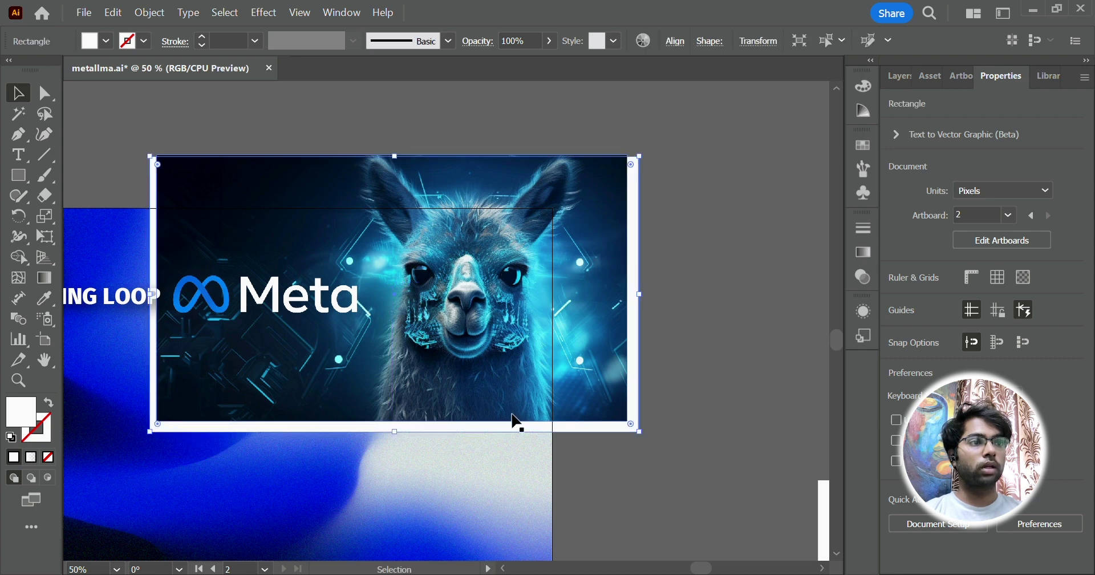
pyautogui.moveTo(639, 301); pyautogui.dragTo(628, 301)
pyautogui.click(686, 291)
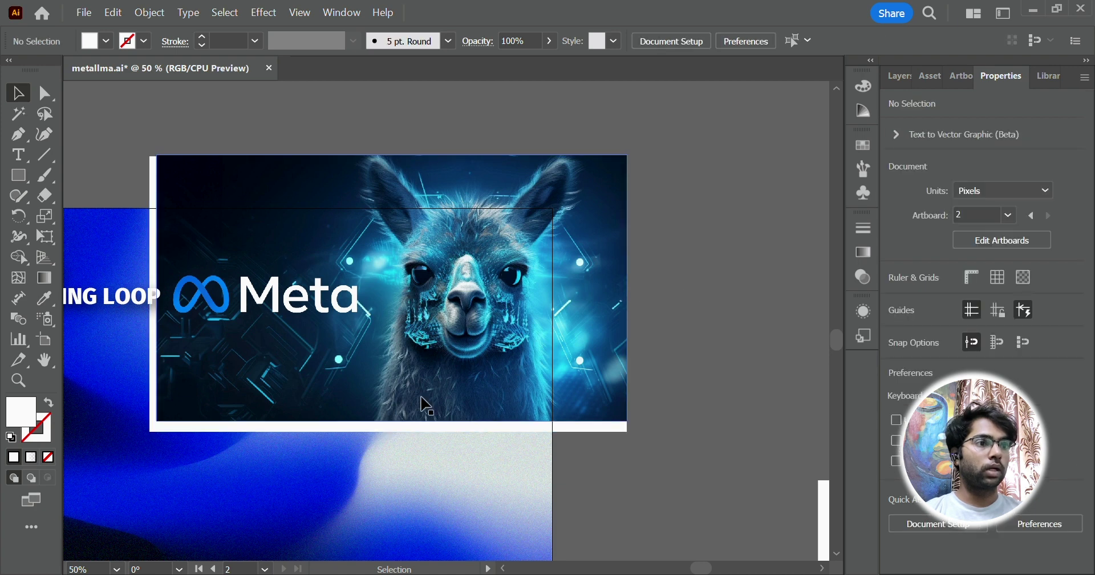
pyautogui.click(382, 428)
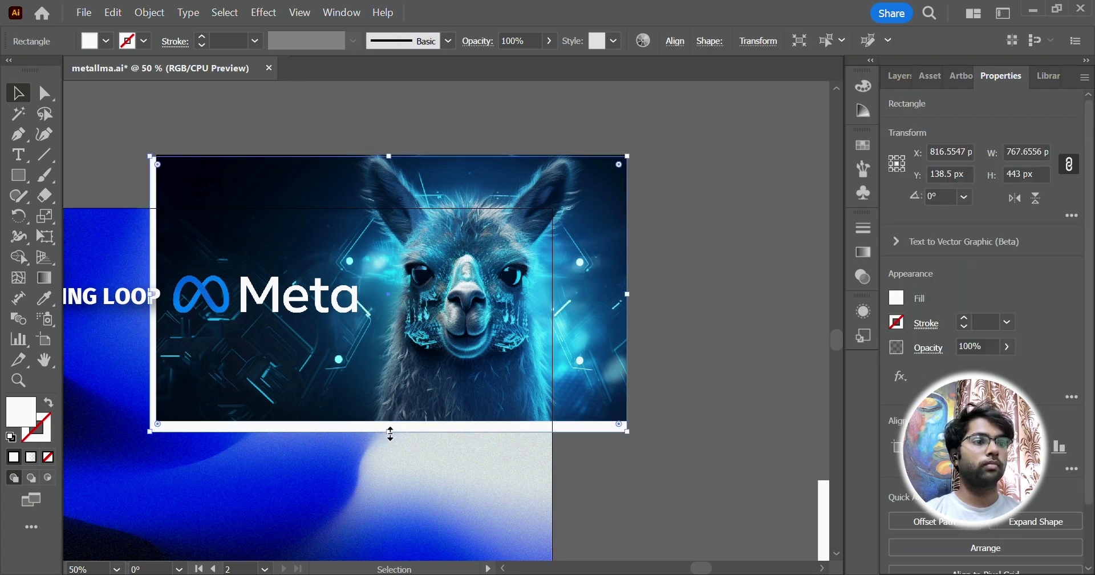
pyautogui.moveTo(390, 432); pyautogui.dragTo(392, 428)
pyautogui.click(703, 330)
# Select the llama image together with its white rectangle, nudge them slightly up and left, and rotate both to 342°.
pyautogui.scroll(-1, 703, 328)
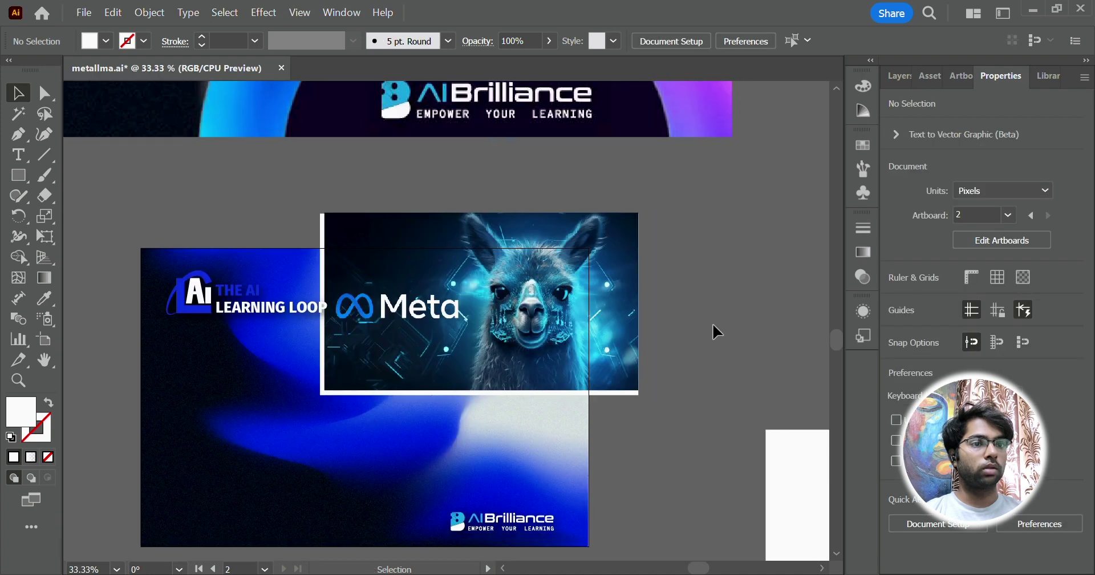
pyautogui.click(616, 371)
pyautogui.scroll(6, 629, 395)
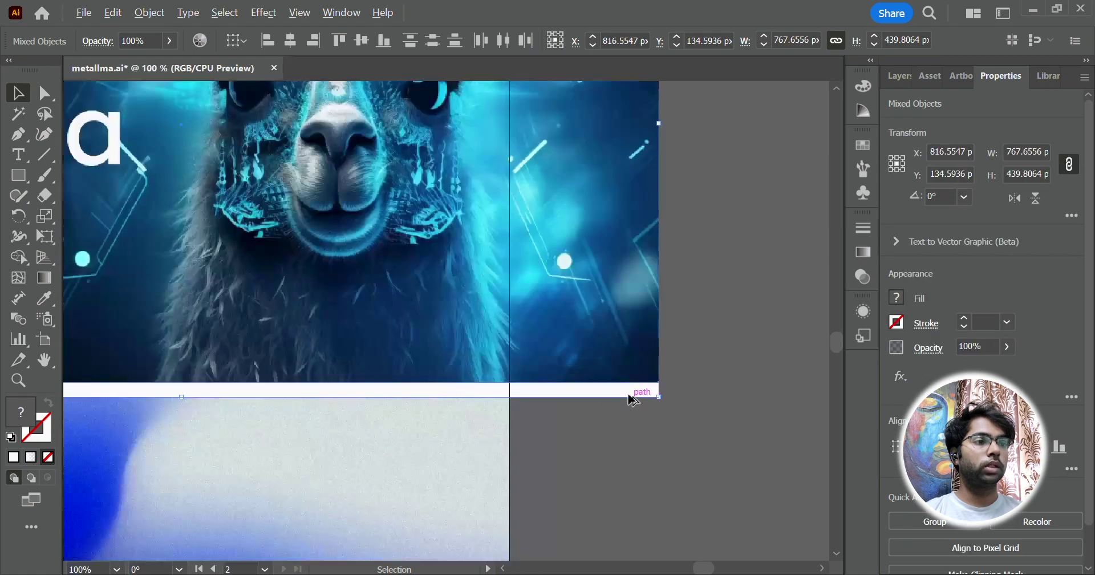
pyautogui.scroll(-7, 596, 263)
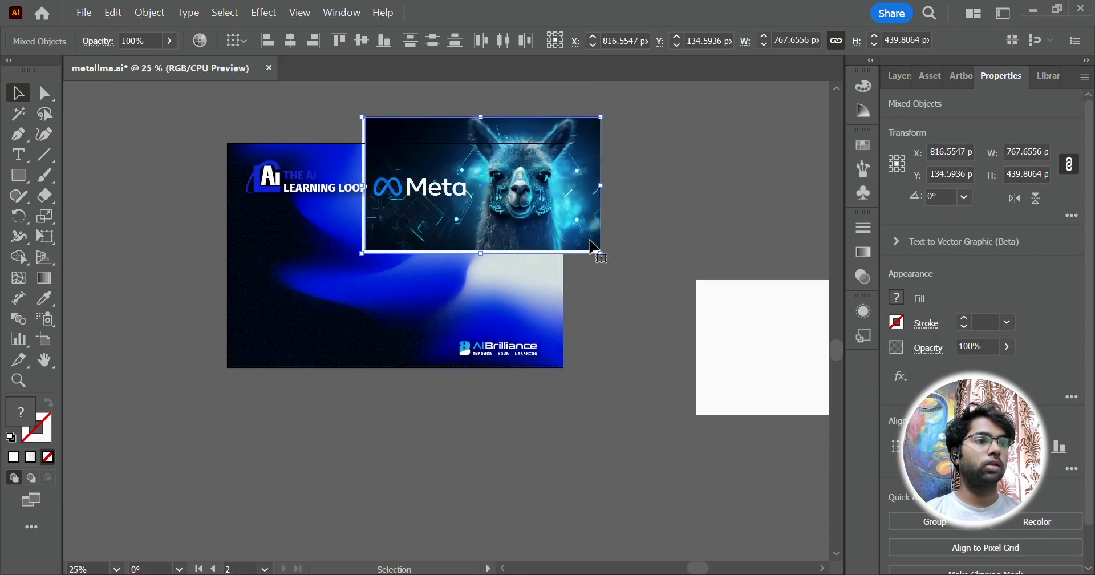
pyautogui.scroll(3, 596, 246)
pyautogui.moveTo(593, 282)
pyautogui.mouseDown()
pyautogui.moveTo(590, 312)
pyautogui.moveTo(582, 268)
pyautogui.mouseUp()
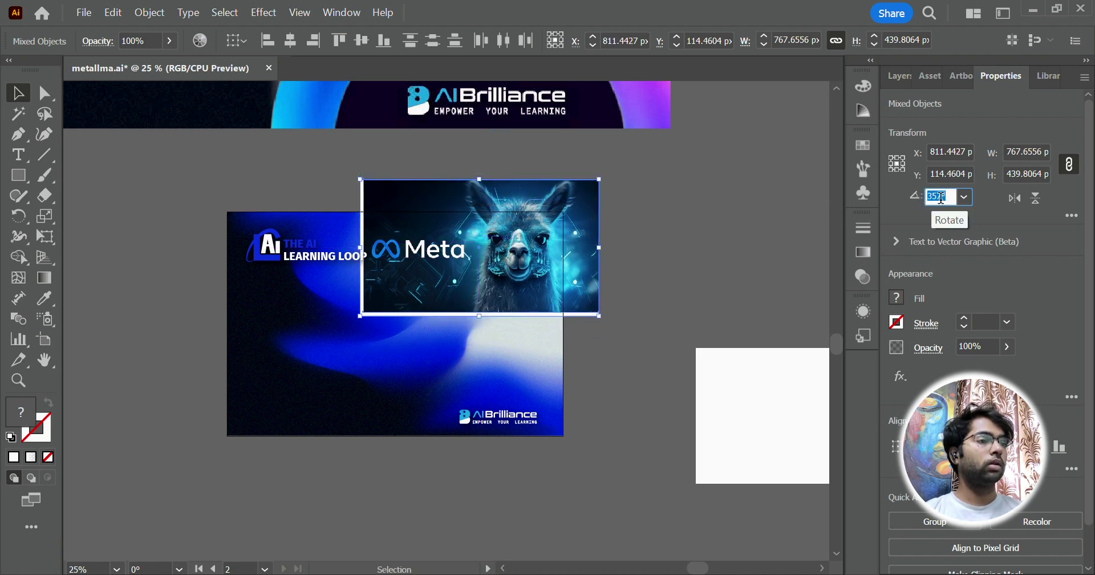
pyautogui.scroll(-18, 941, 198)
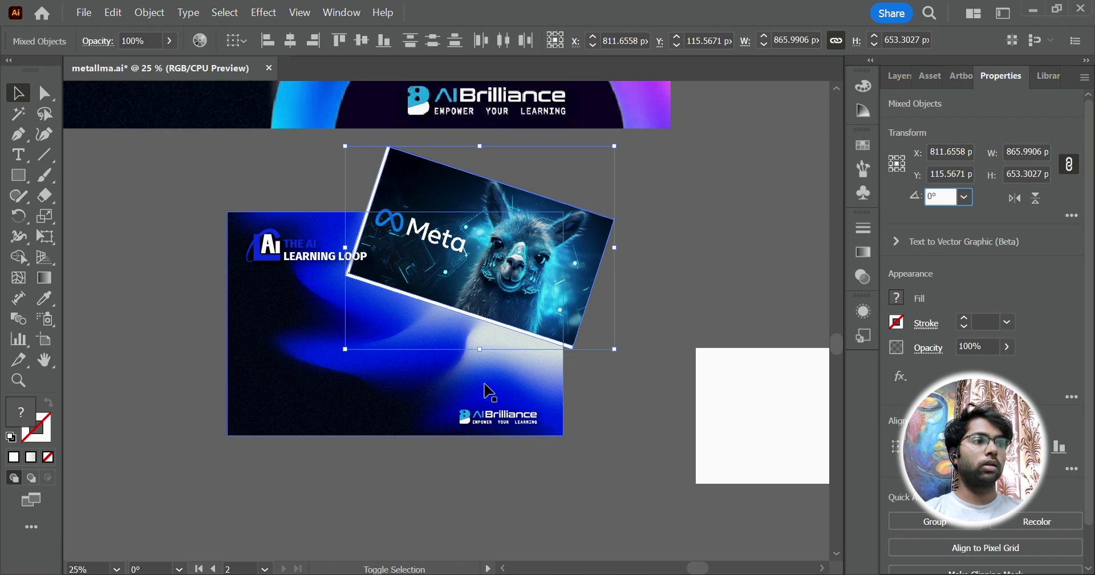
# Enlarge the rotated llama image and its white rectangle to about 1101 × 831 px over the new artboard's upper-right area.
pyautogui.moveTo(484, 351); pyautogui.dragTo(482, 404)
pyautogui.moveTo(612, 281); pyautogui.dragTo(610, 286)
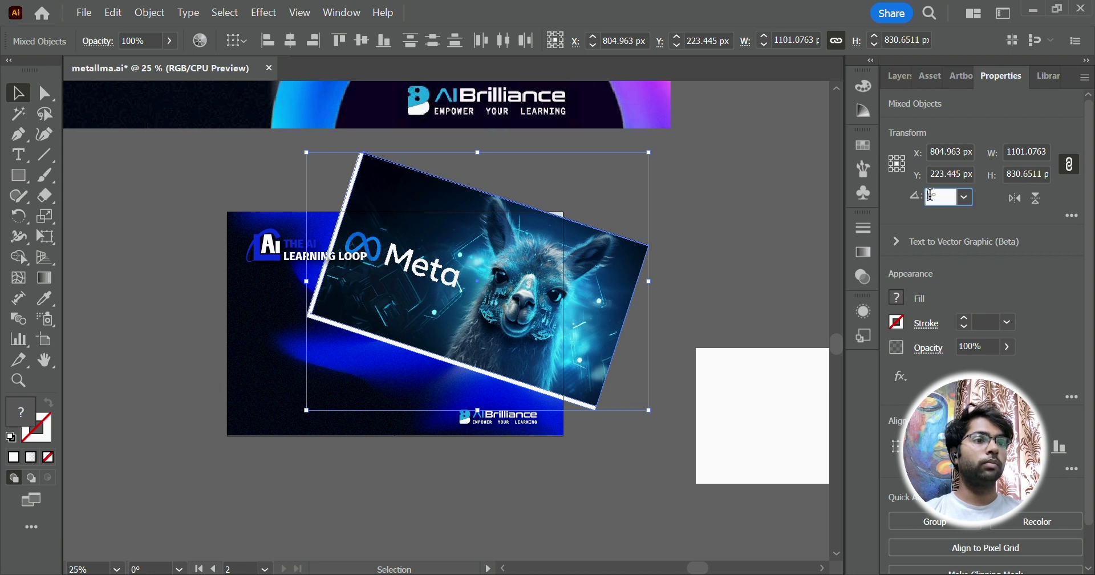
pyautogui.click(291, 328)
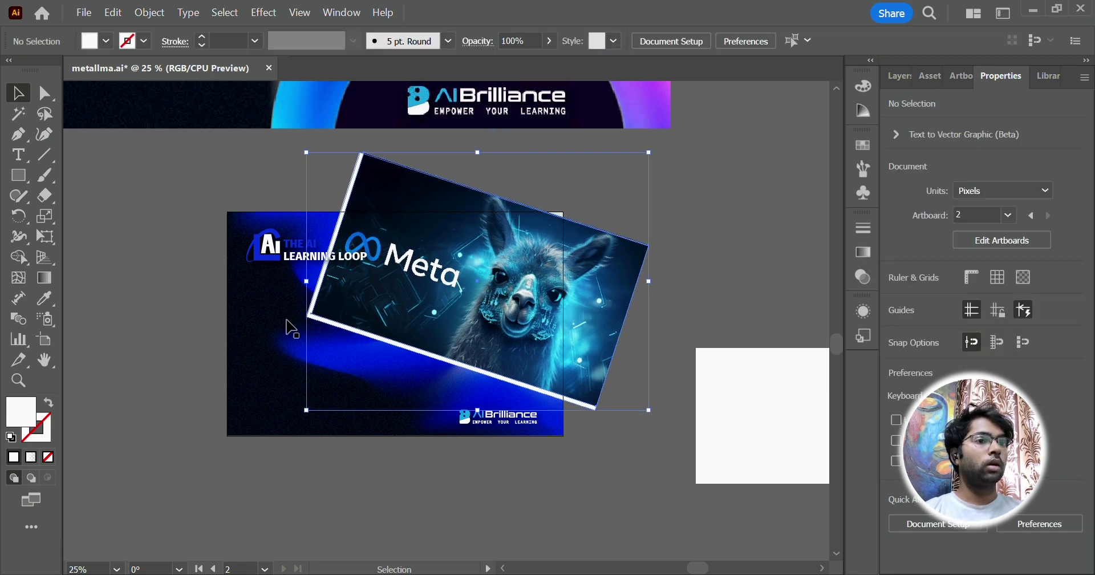
# Lower the opacity of the white rectangle behind the llama image to 34%.
pyautogui.click(313, 323)
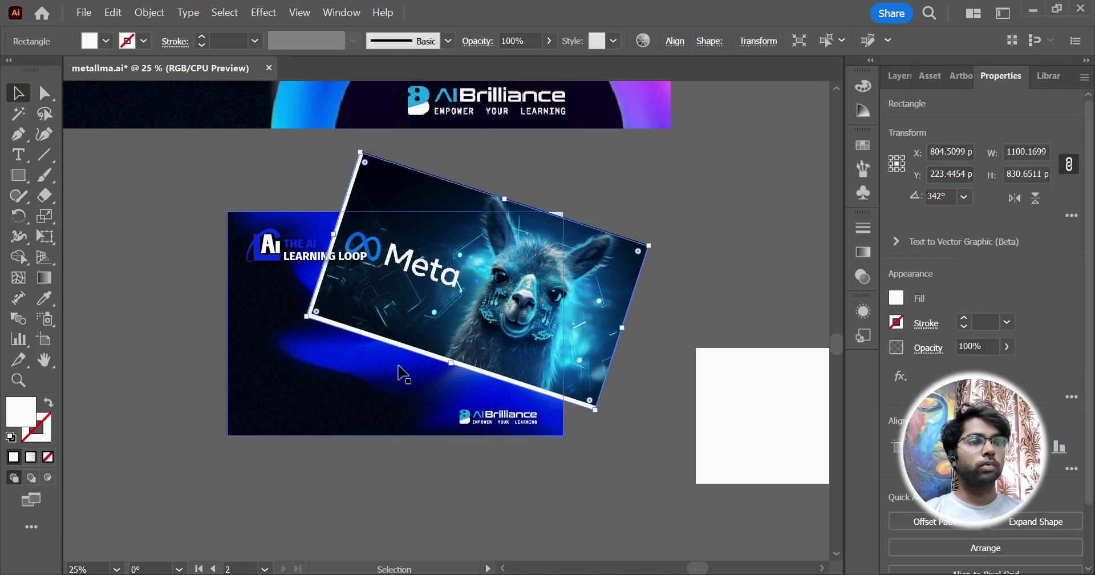
pyautogui.click(412, 225)
pyautogui.scroll(6, 416, 219)
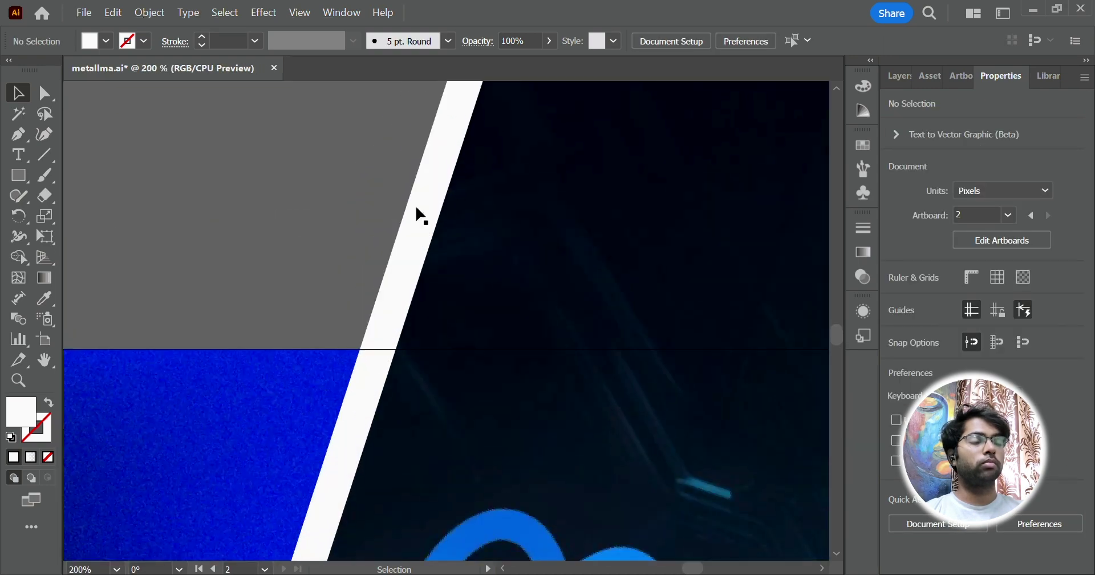
pyautogui.click(420, 215)
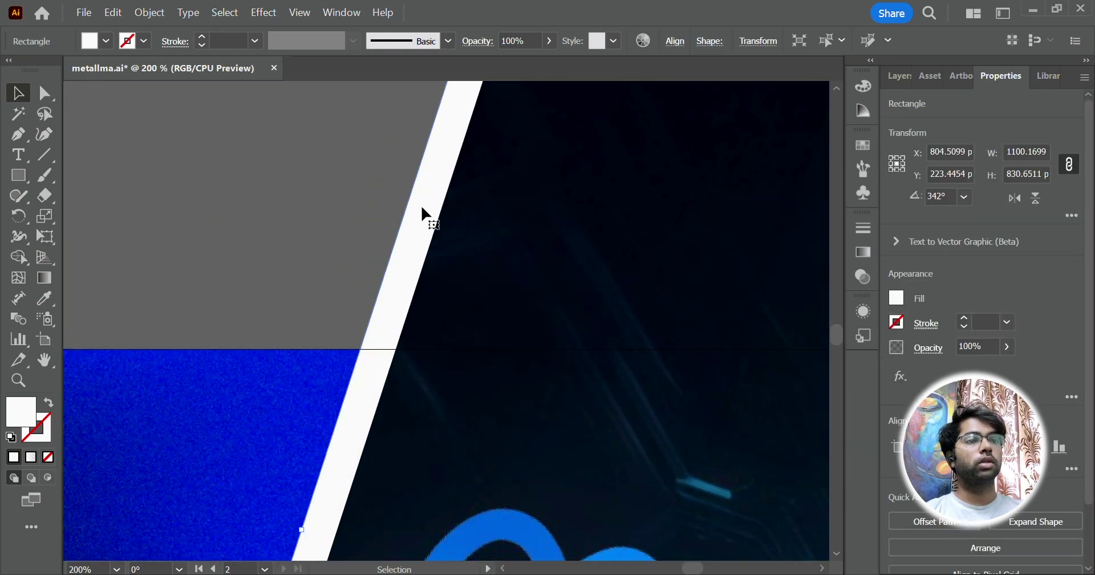
pyautogui.scroll(-6, 422, 215)
pyautogui.scroll(-4, 427, 213)
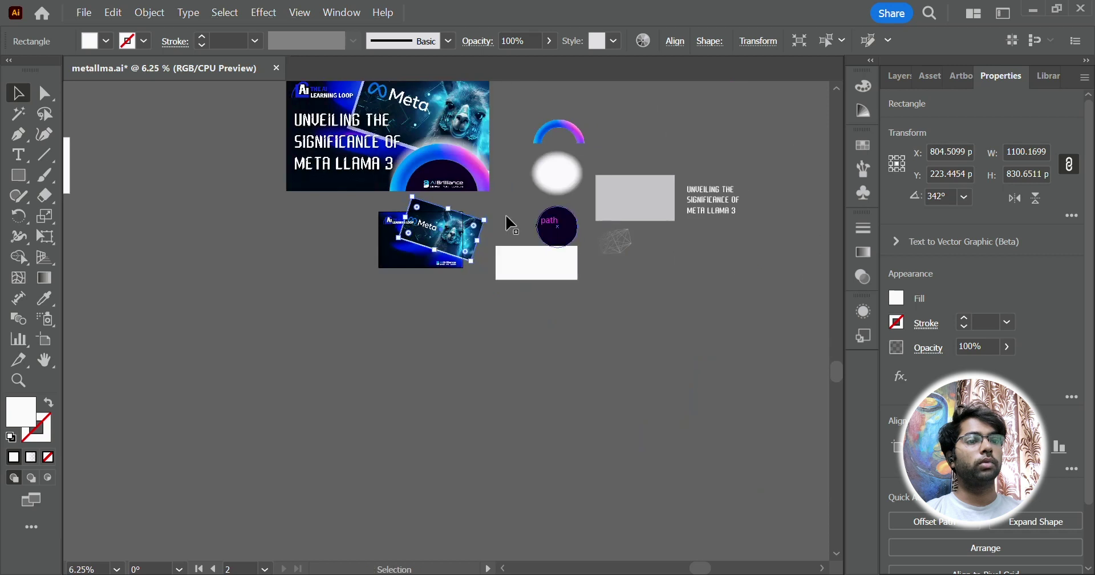
pyautogui.scroll(3, 454, 205)
pyautogui.click(990, 347)
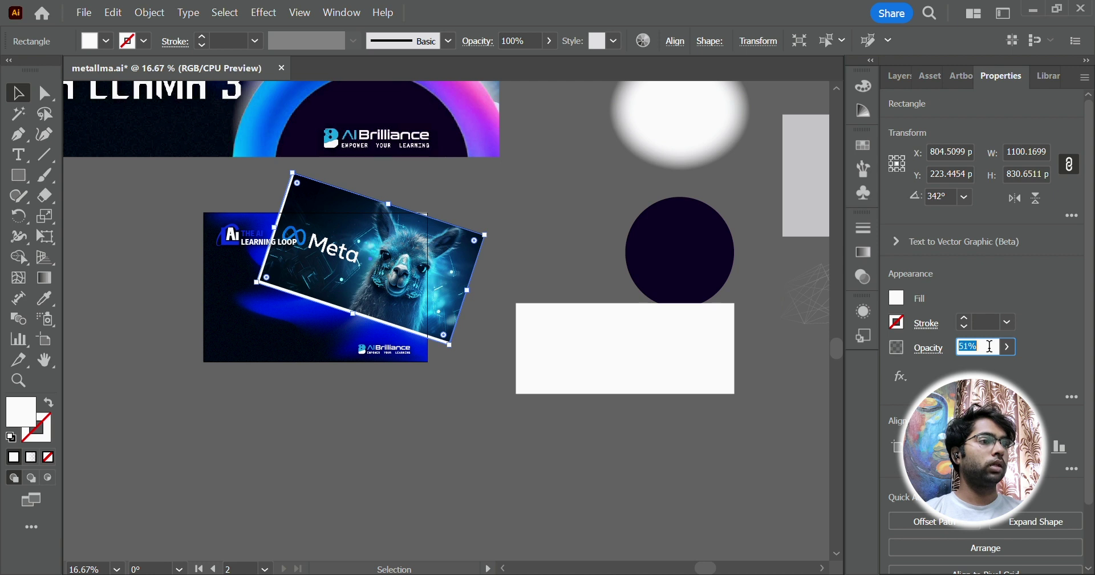
pyautogui.scroll(-8, 990, 346)
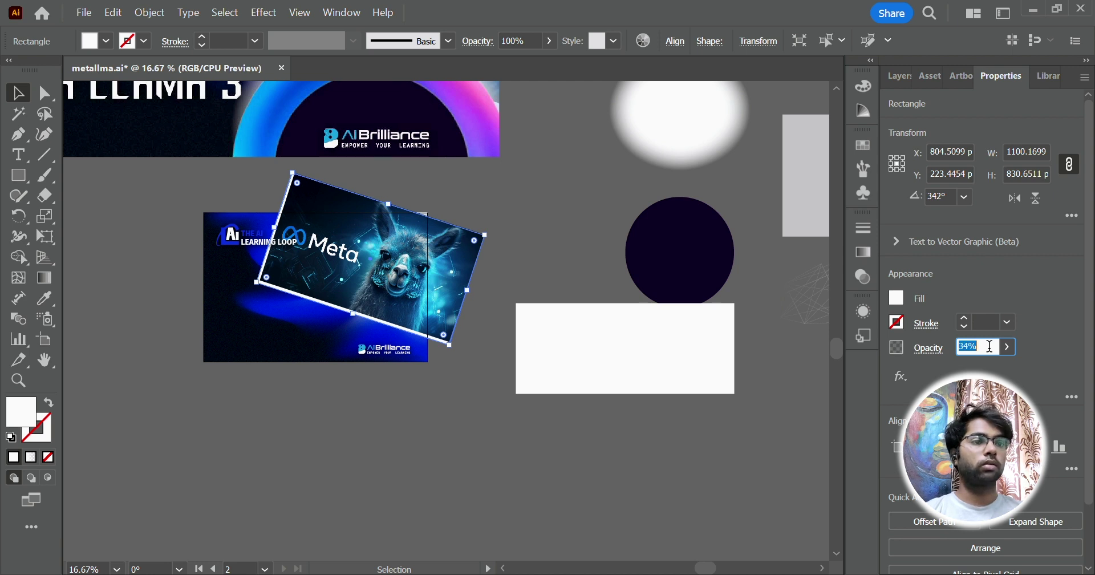
pyautogui.click(441, 442)
pyautogui.hscroll(-2, 422, 438)
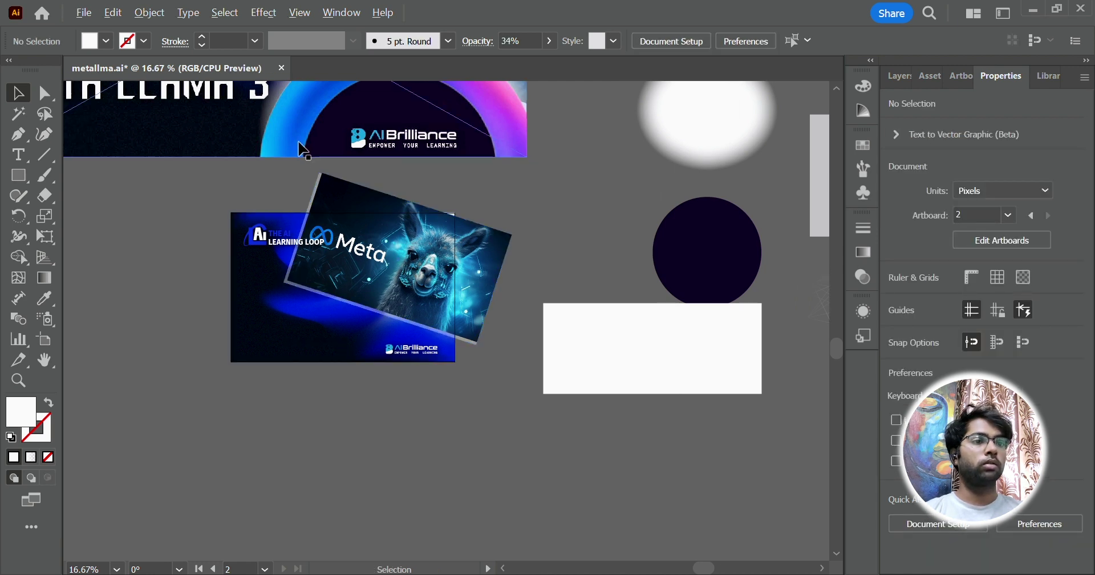
# Set the opacity of the white rectangle framing the llama image to 58%.
pyautogui.scroll(3, 342, 156)
pyautogui.click(264, 271)
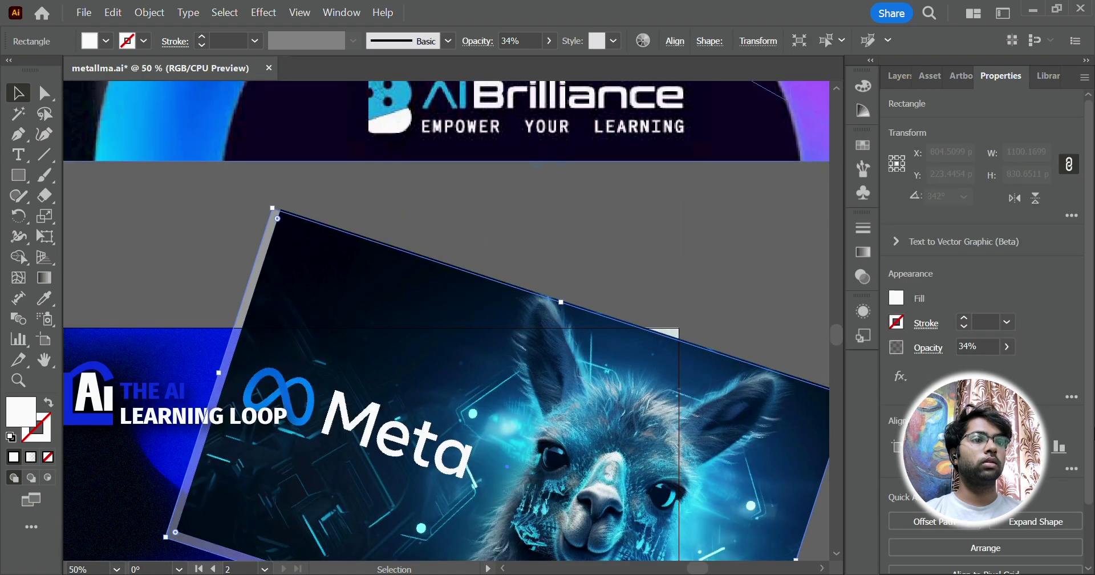
pyautogui.scroll(3, 977, 340)
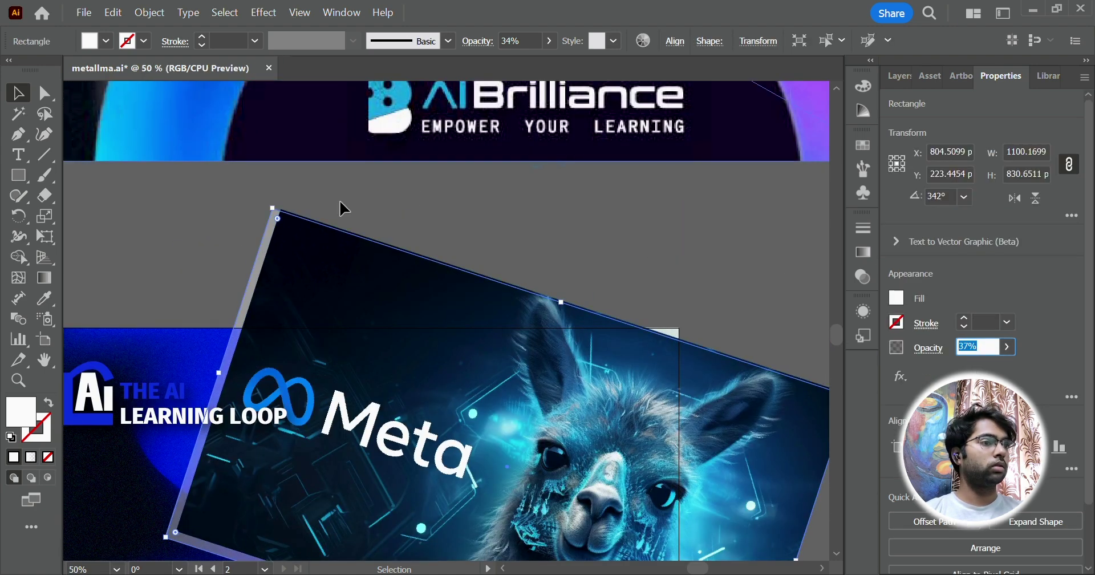
pyautogui.click(256, 263)
pyautogui.click(264, 271)
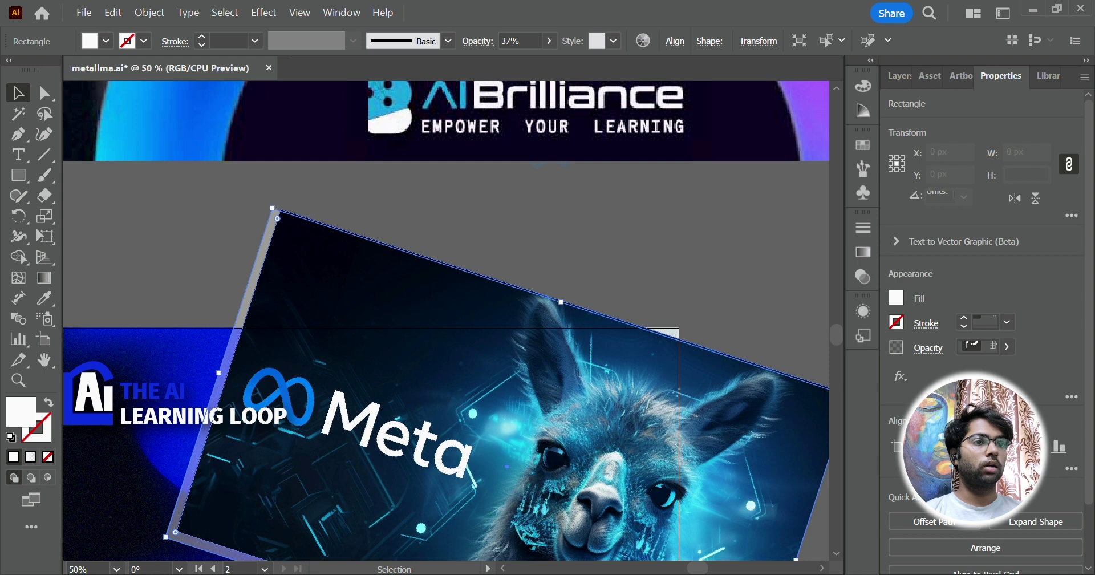
pyautogui.click(974, 348)
pyautogui.scroll(7, 974, 348)
pyautogui.scroll(12, 974, 348)
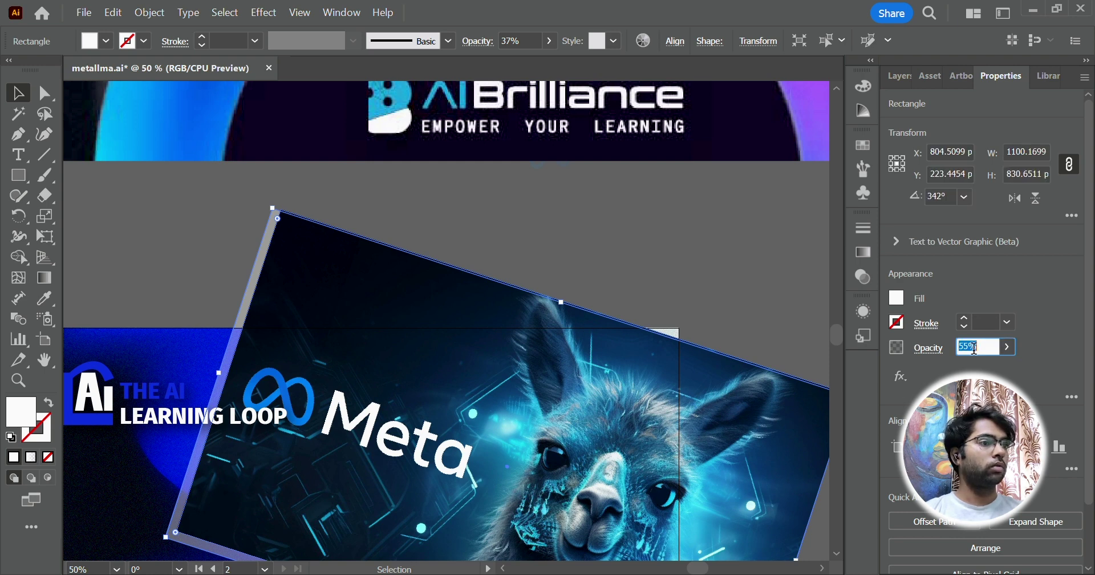
pyautogui.click(624, 254)
# Bring the blue-to-pink gradient arch onto the new artboard and rest it in the lower-right corner, around the AI Brilliance logo.
pyautogui.scroll(-3, 632, 257)
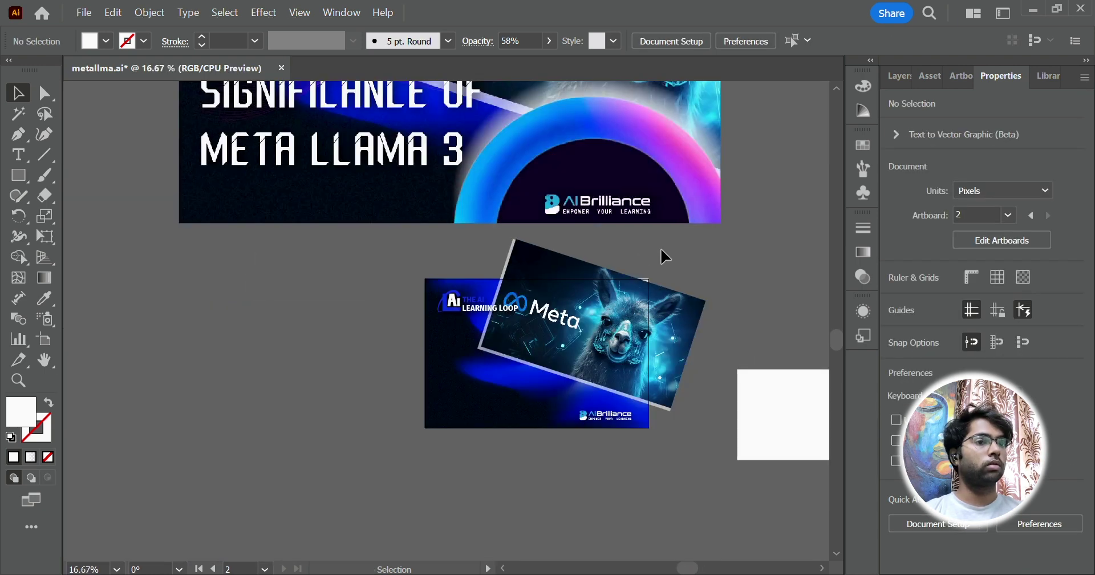
pyautogui.scroll(1, 673, 246)
pyautogui.scroll(1, 682, 227)
pyautogui.scroll(-4, 681, 227)
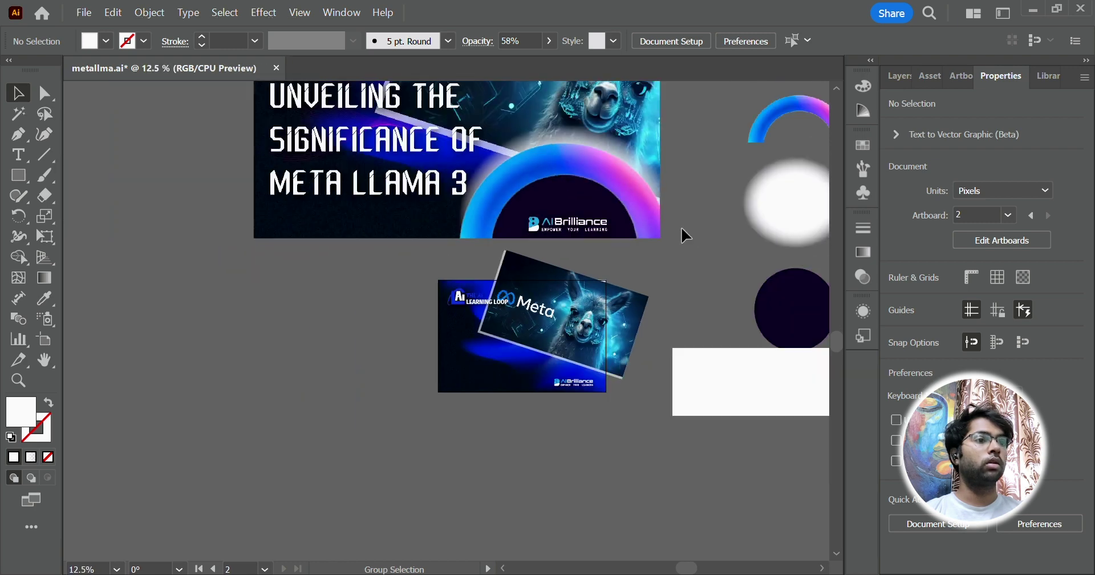
pyautogui.scroll(1, 688, 215)
pyautogui.scroll(1, 699, 205)
pyautogui.moveTo(726, 142); pyautogui.dragTo(468, 407)
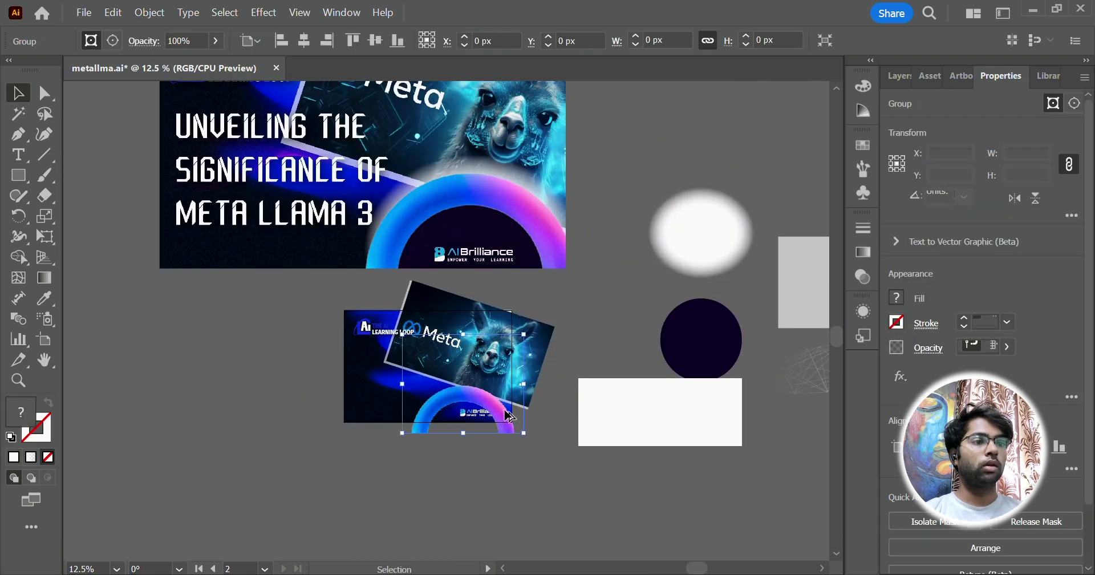
pyautogui.scroll(1, 478, 413)
pyautogui.moveTo(301, 459); pyautogui.dragTo(354, 419)
pyautogui.scroll(1, 469, 435)
pyautogui.scroll(2, 469, 435)
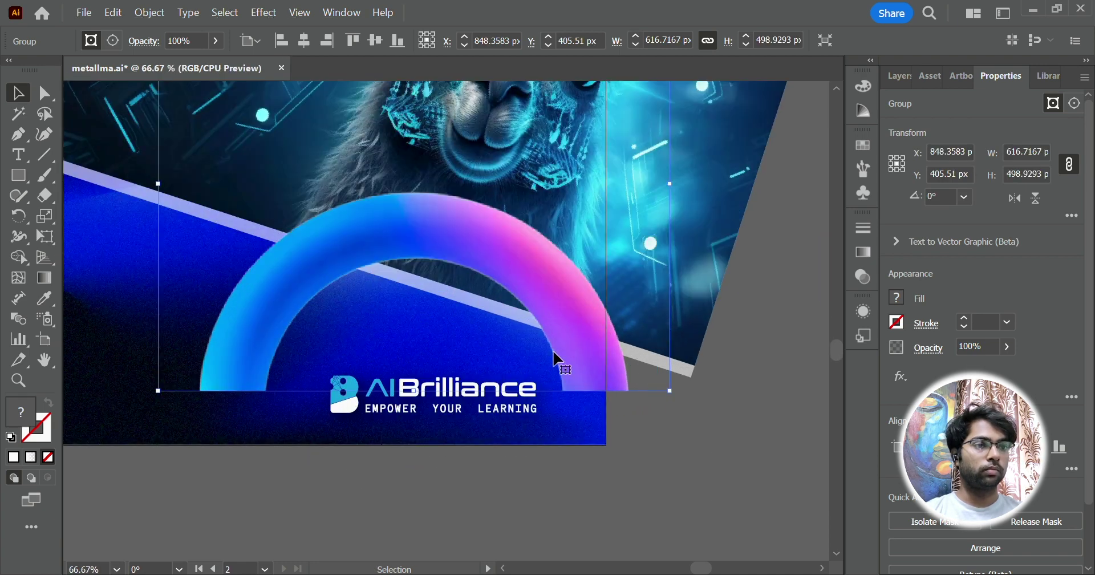
pyautogui.moveTo(585, 344); pyautogui.dragTo(548, 444)
pyautogui.click(606, 501)
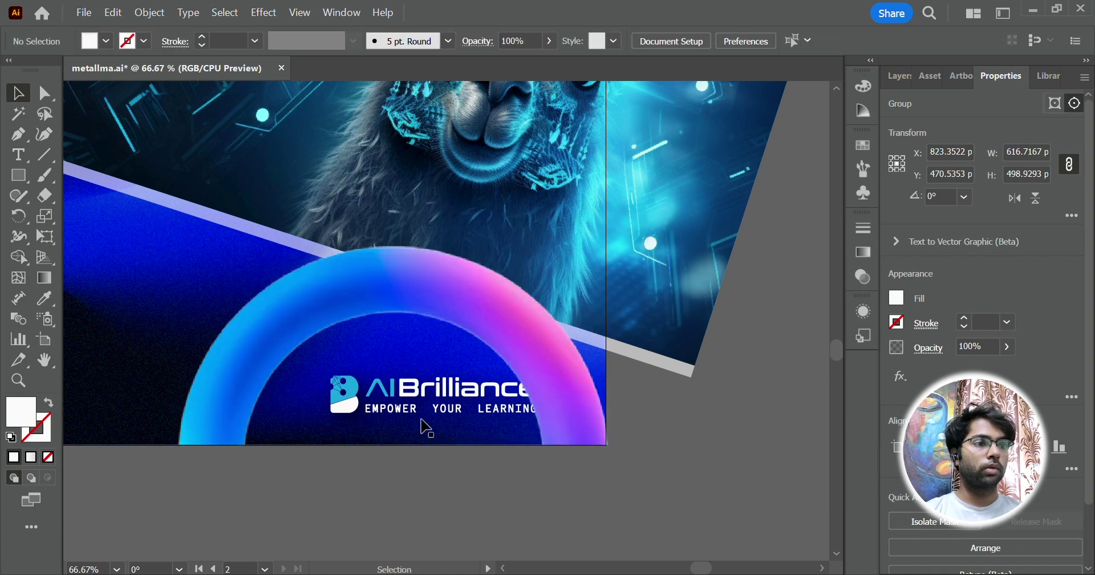
# Try to select and move the AI Brilliance logo beneath the gradient arch using outline view.
pyautogui.click(339, 413)
pyautogui.click(376, 511)
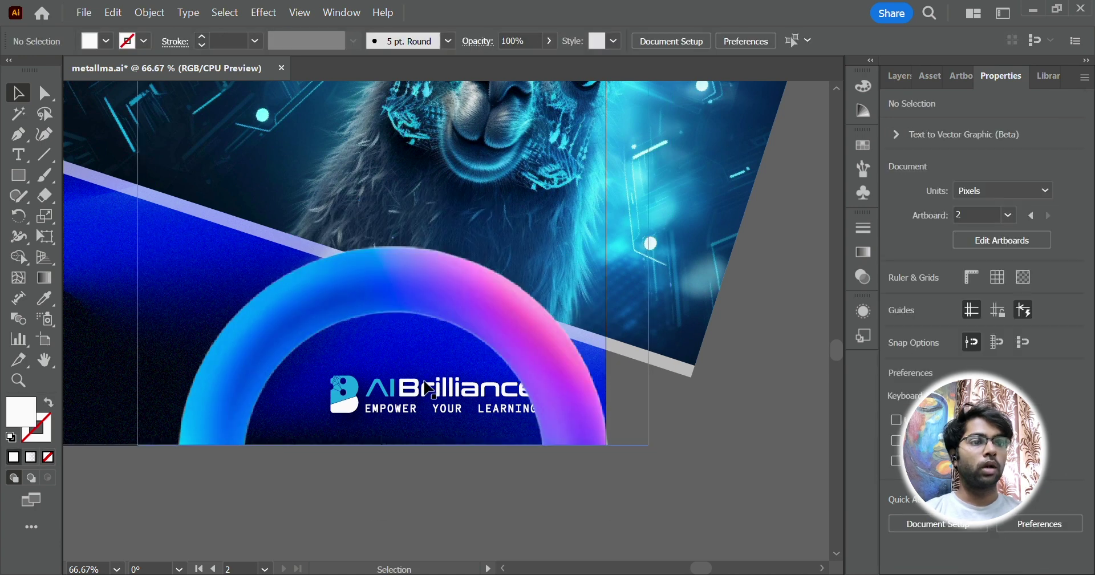
pyautogui.click(424, 399)
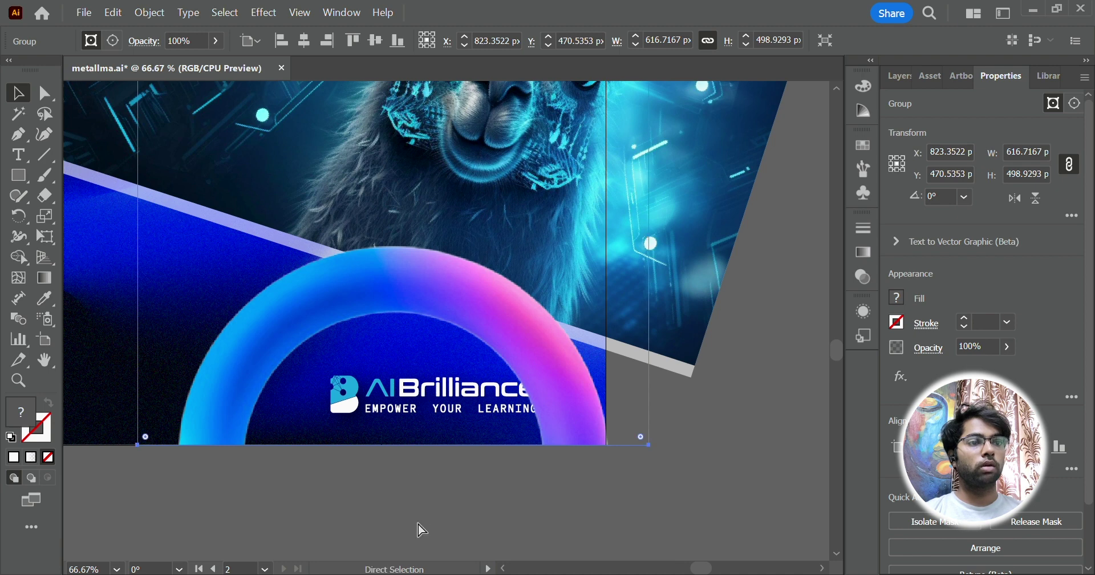
pyautogui.hotkey('ctrl', 'y')
pyautogui.click(415, 395)
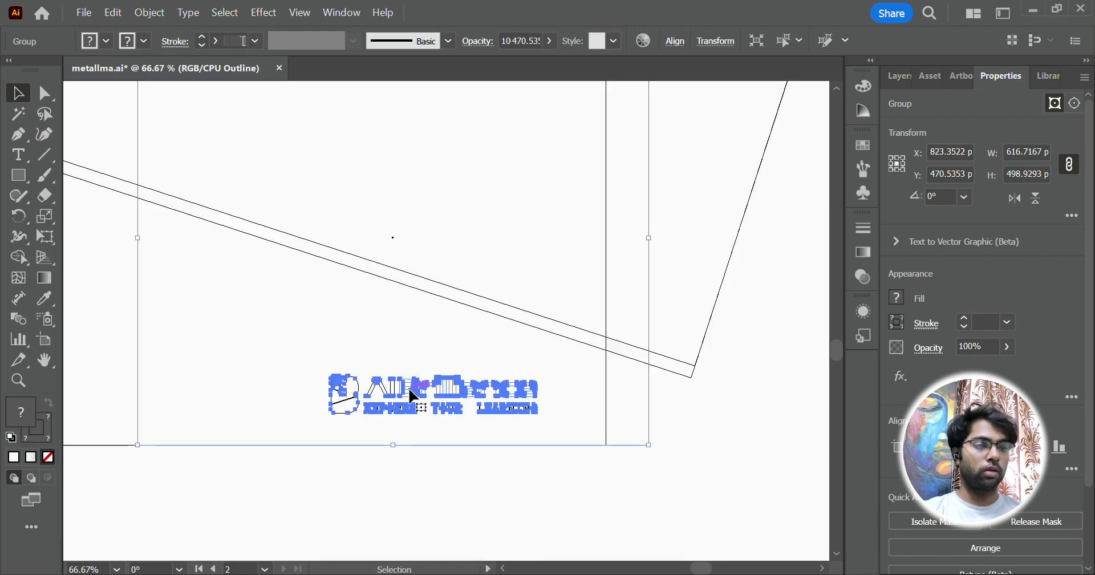
pyautogui.hotkey('ctrl', 'y')
pyautogui.moveTo(333, 419); pyautogui.dragTo(320, 421)
pyautogui.hotkey('ctrl', 'z')
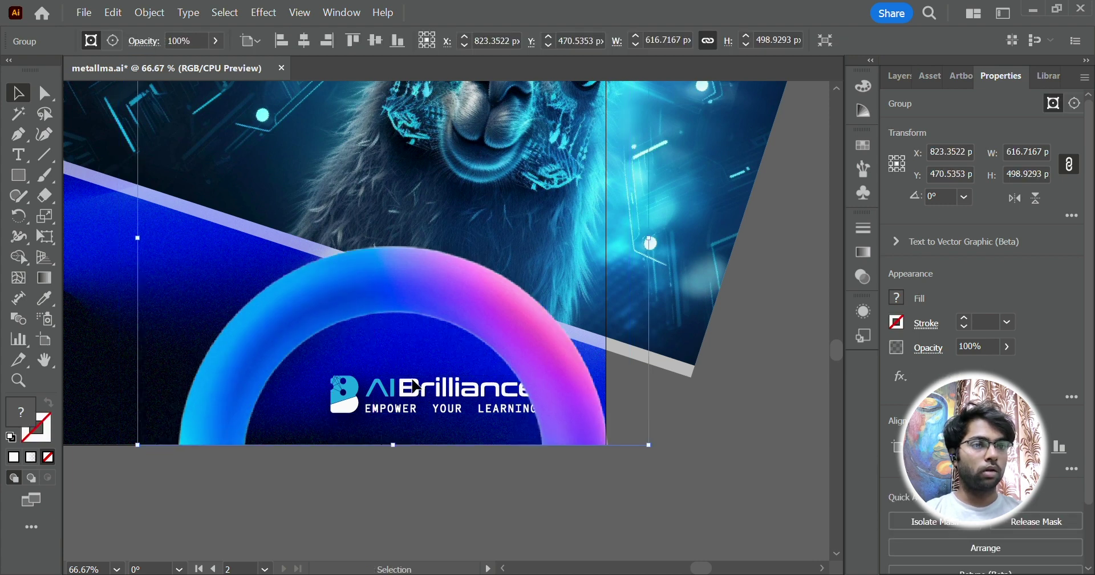
pyautogui.hotkey('ctrl', 'y')
pyautogui.click(418, 397)
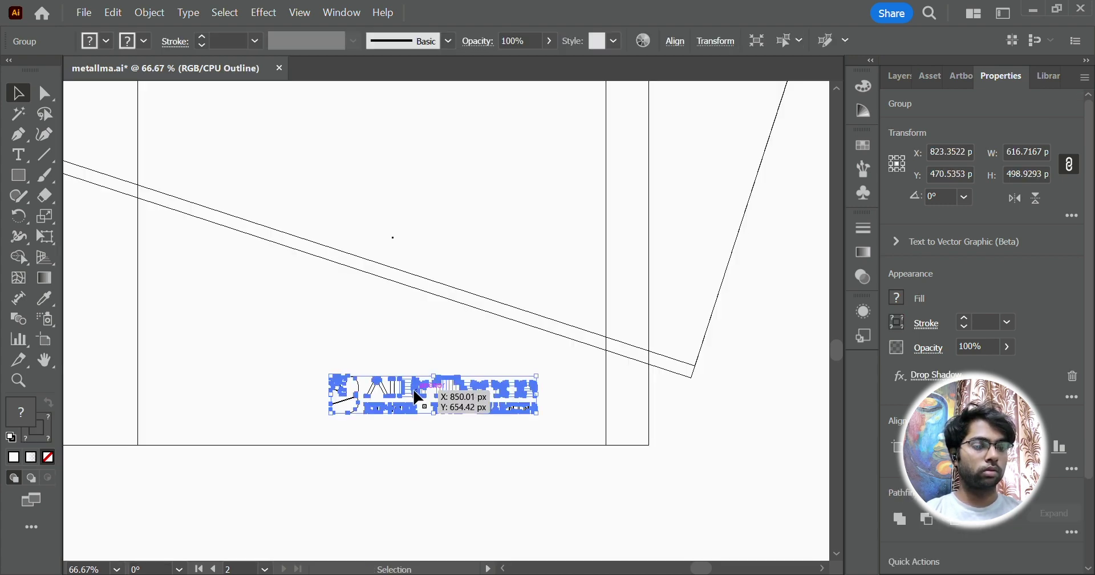
pyautogui.hotkey('ctrl', 'y')
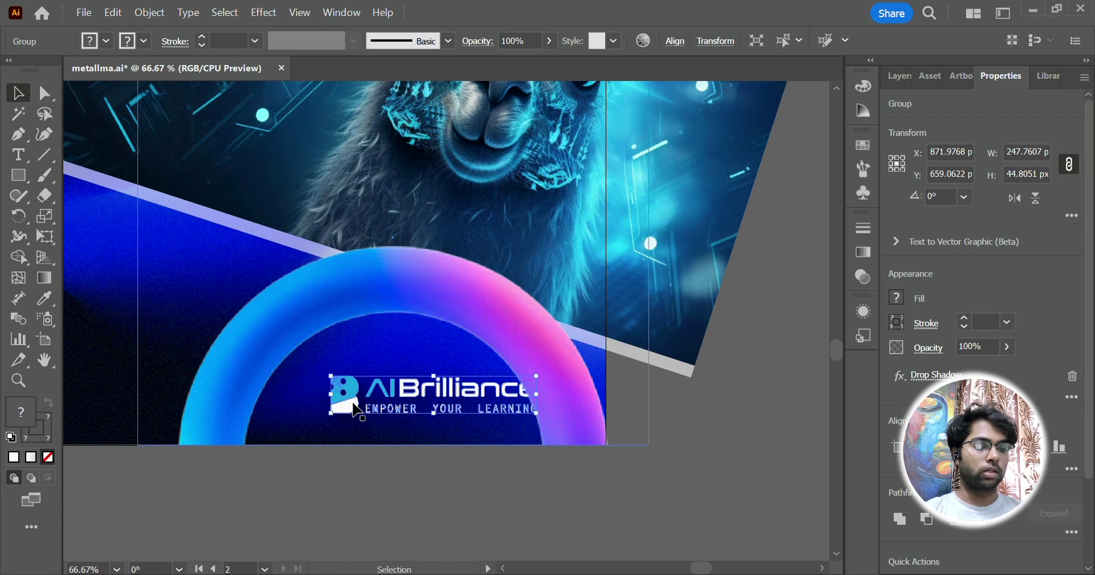
# Shift the gradient arch aside to move the AI Brilliance logo slightly left and down, then place the arch back around it.
pyautogui.moveTo(356, 410); pyautogui.dragTo(293, 439)
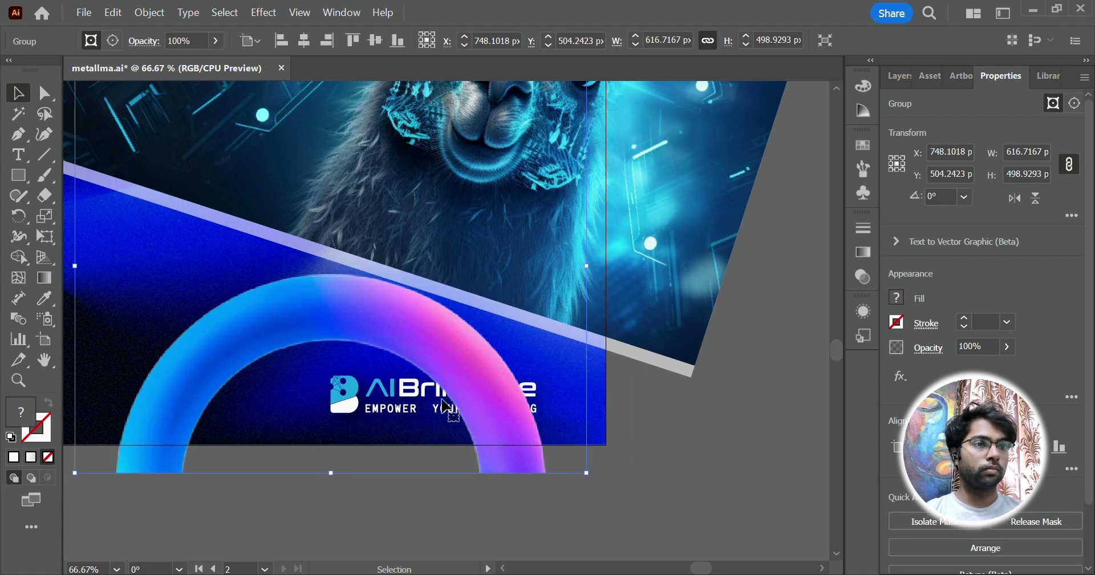
pyautogui.moveTo(547, 433); pyautogui.dragTo(401, 446)
pyautogui.click(675, 421)
pyautogui.moveTo(512, 399); pyautogui.dragTo(456, 410)
pyautogui.moveTo(451, 465); pyautogui.dragTo(562, 439)
pyautogui.click(723, 470)
# Position the gradient arch at X 818 px and Y 471 px so it sits on the artboard's bottom edge.
pyautogui.scroll(-1, 519, 442)
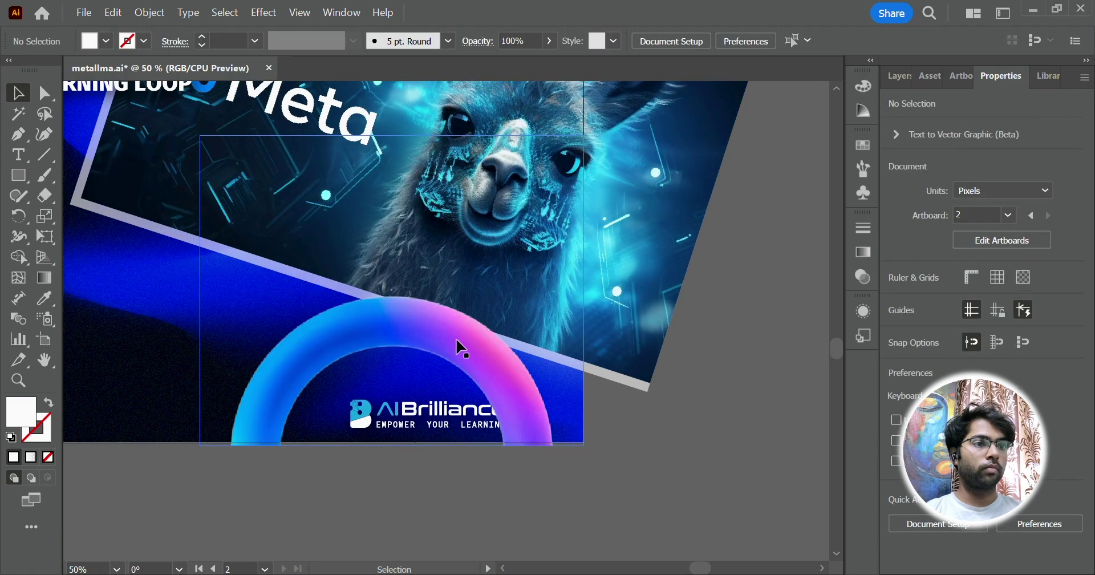
pyautogui.click(460, 344)
pyautogui.scroll(20, 937, 154)
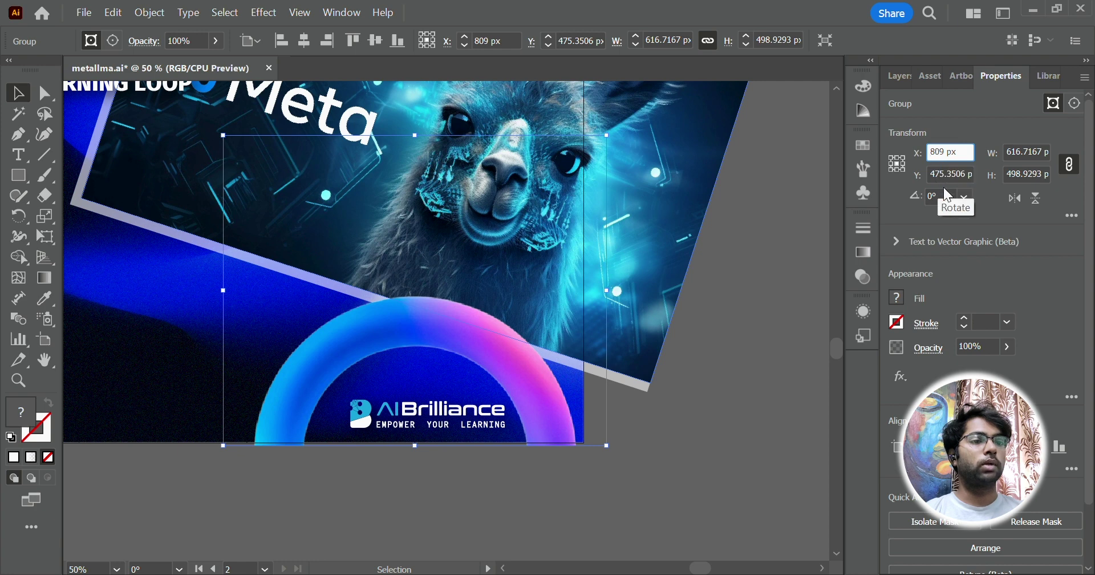
pyautogui.scroll(-4, 953, 175)
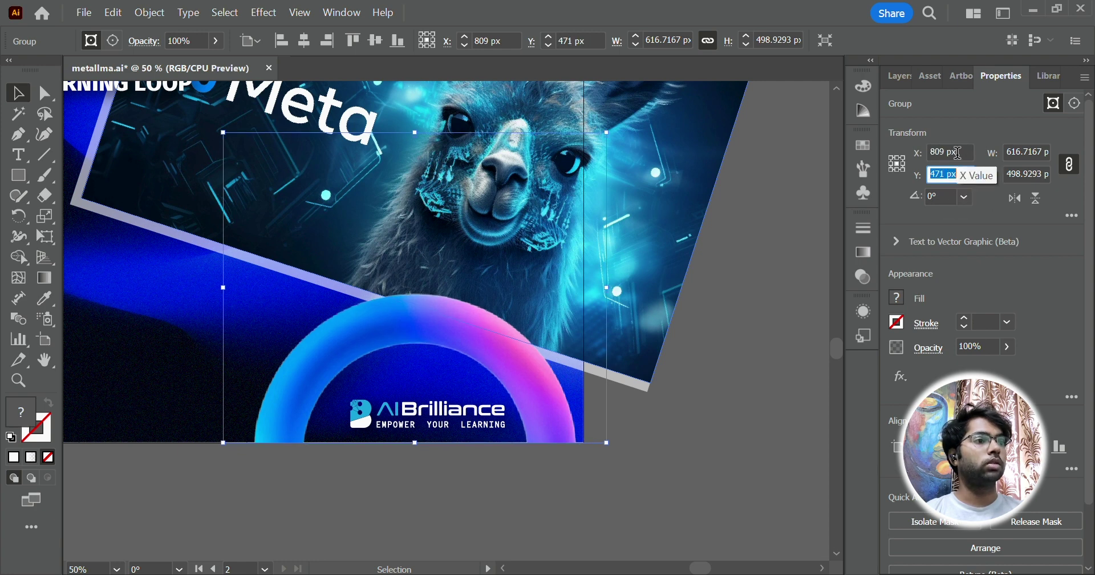
pyautogui.scroll(8, 964, 148)
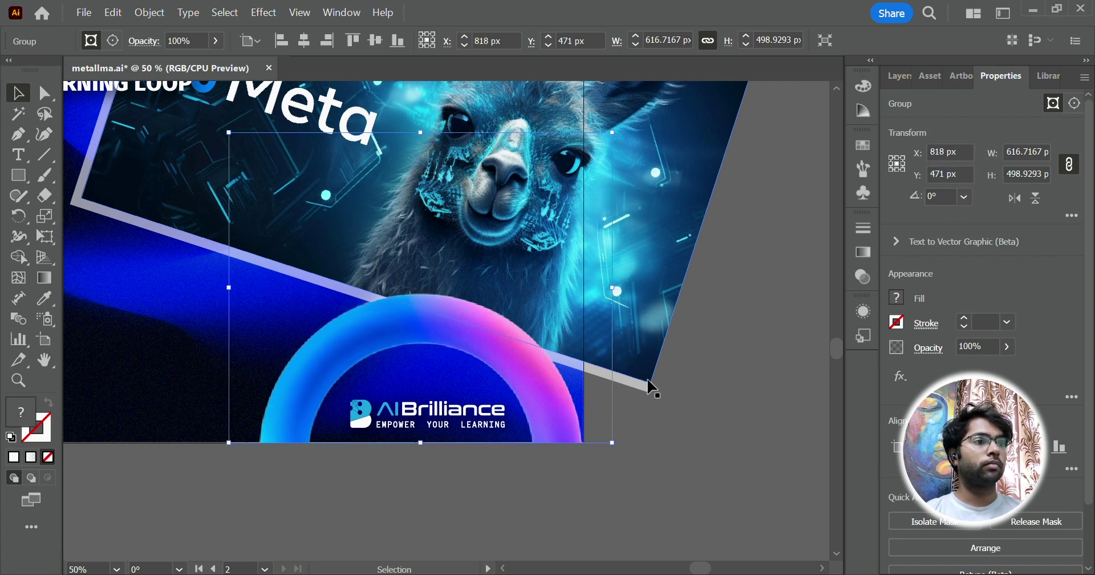
pyautogui.click(720, 392)
# Move the feathered white ellipse from beside the original banner to just below the new artboard.
pyautogui.scroll(-3, 721, 392)
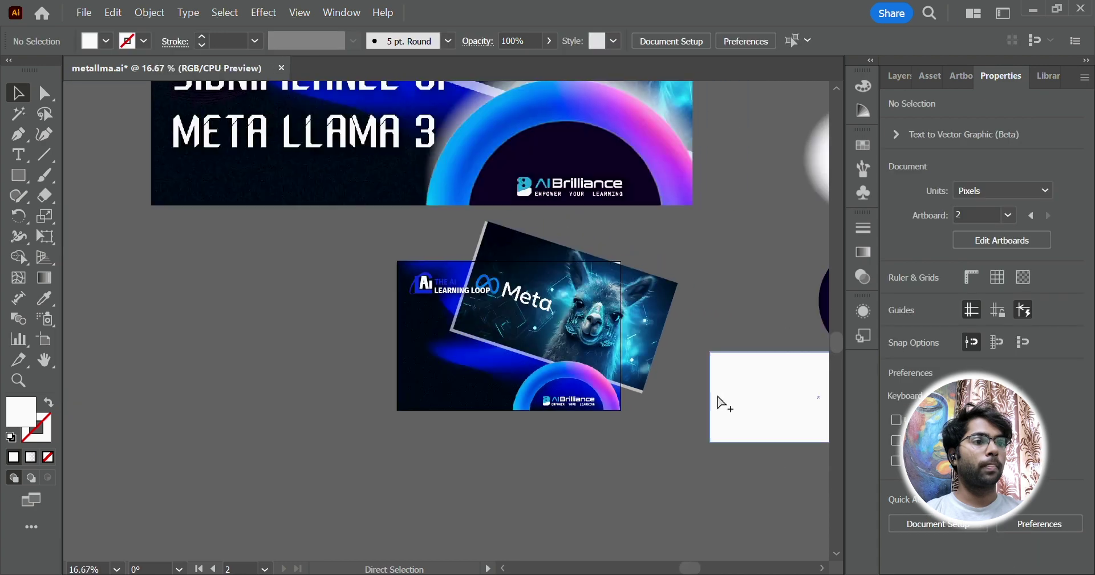
pyautogui.hscroll(5, 719, 399)
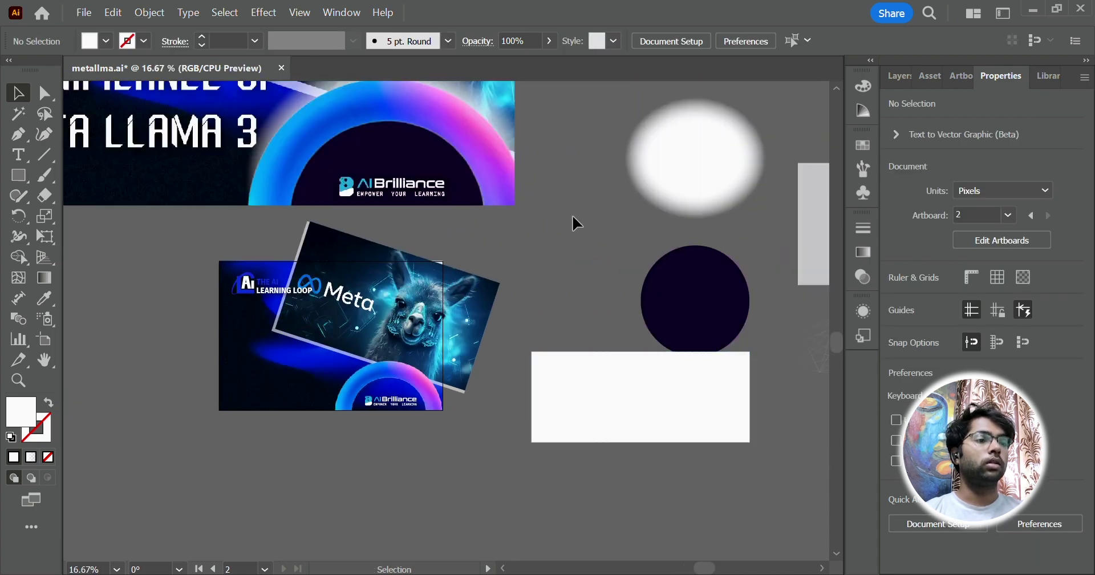
pyautogui.moveTo(710, 165); pyautogui.dragTo(401, 562)
pyautogui.scroll(2, 420, 476)
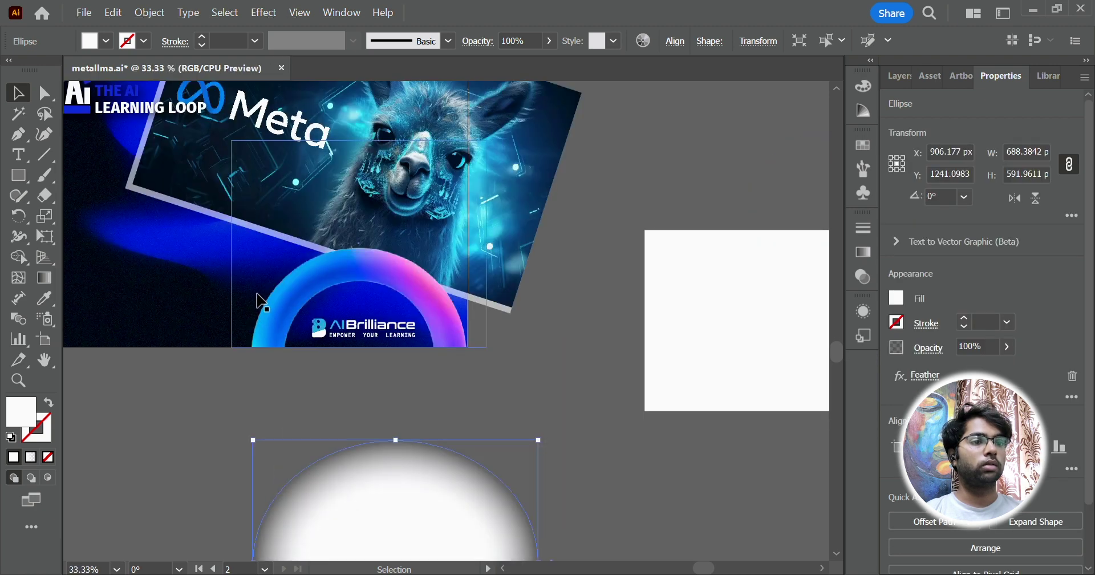
pyautogui.click(325, 445)
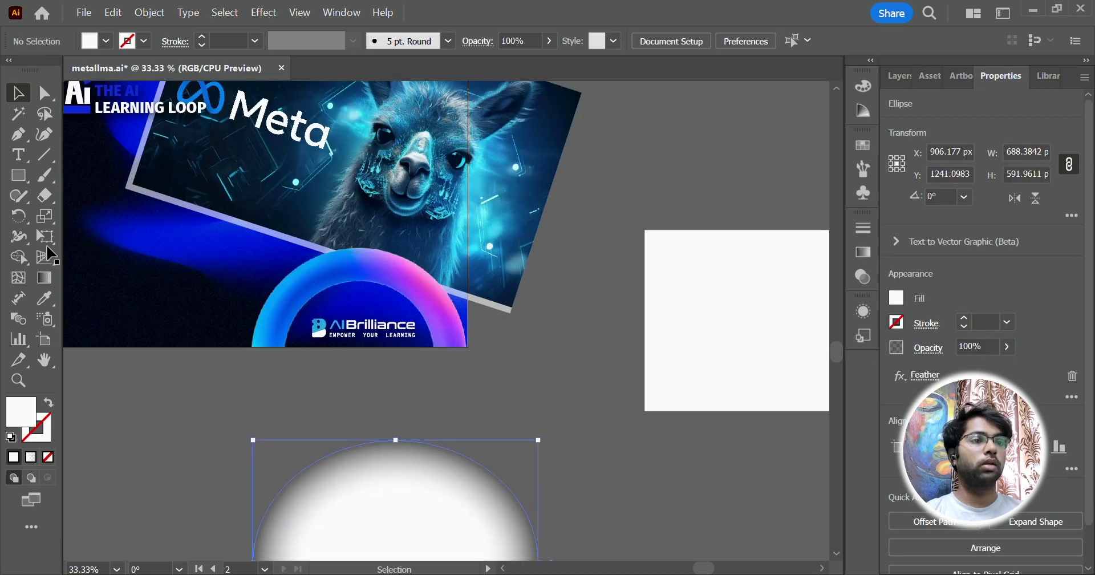
# Draw a white circle about 455 px in diameter over the gradient arch with the Ellipse tool.
pyautogui.click(18, 175)
pyautogui.moveTo(18, 175); pyautogui.dragTo(106, 217)
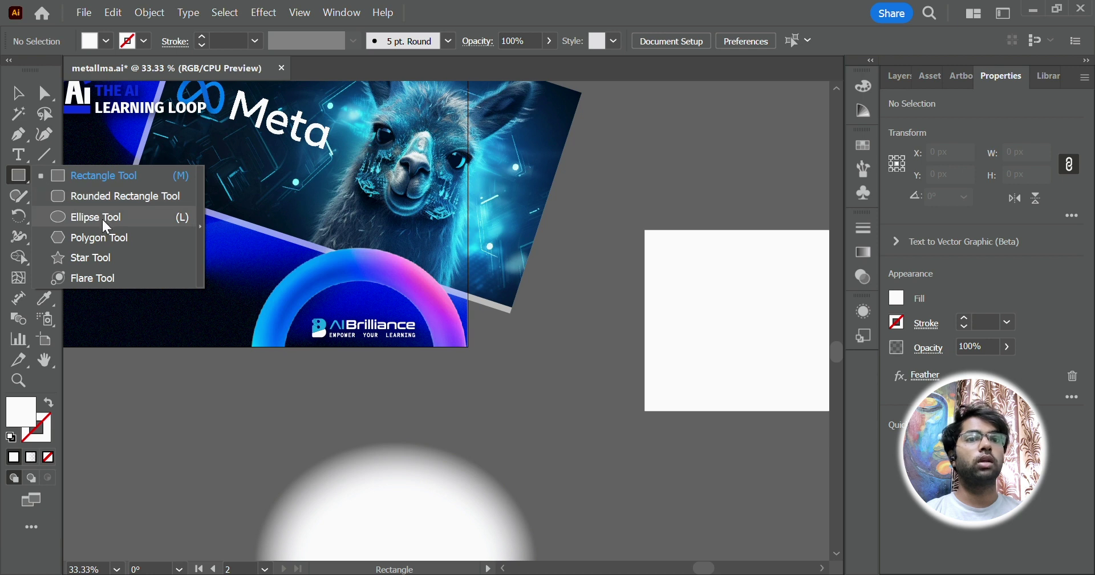
pyautogui.moveTo(277, 228); pyautogui.dragTo(447, 401)
pyautogui.press('v')
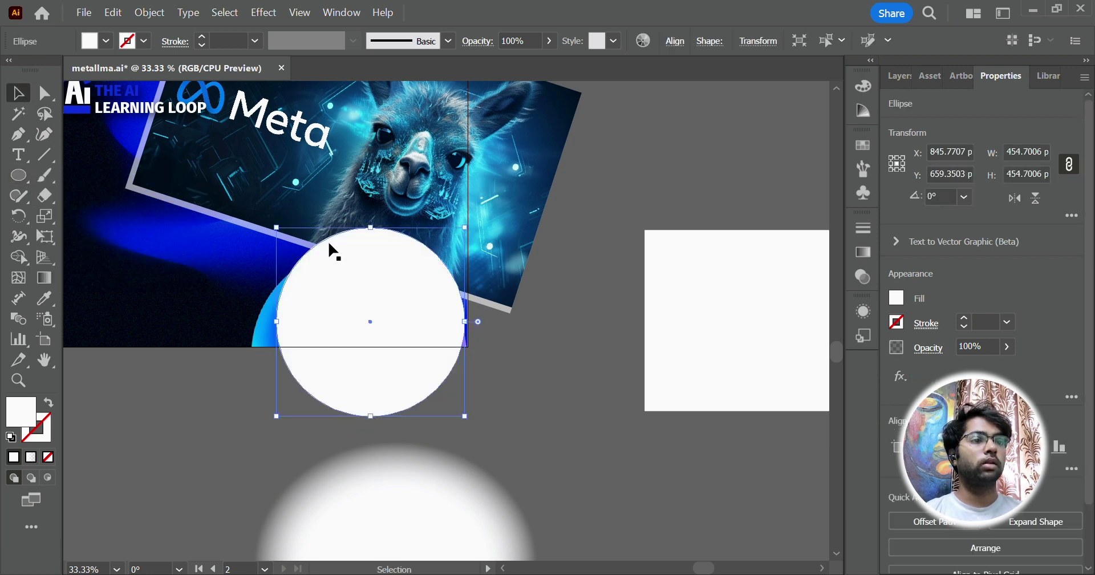
# Align the white ellipse with the gradient arch, resize it to about 494 × 469 px, and place it behind the arch and logo.
pyautogui.moveTo(391, 262); pyautogui.dragTo(365, 288)
pyautogui.moveTo(446, 347); pyautogui.dragTo(465, 347)
pyautogui.moveTo(362, 252); pyautogui.dragTo(363, 247)
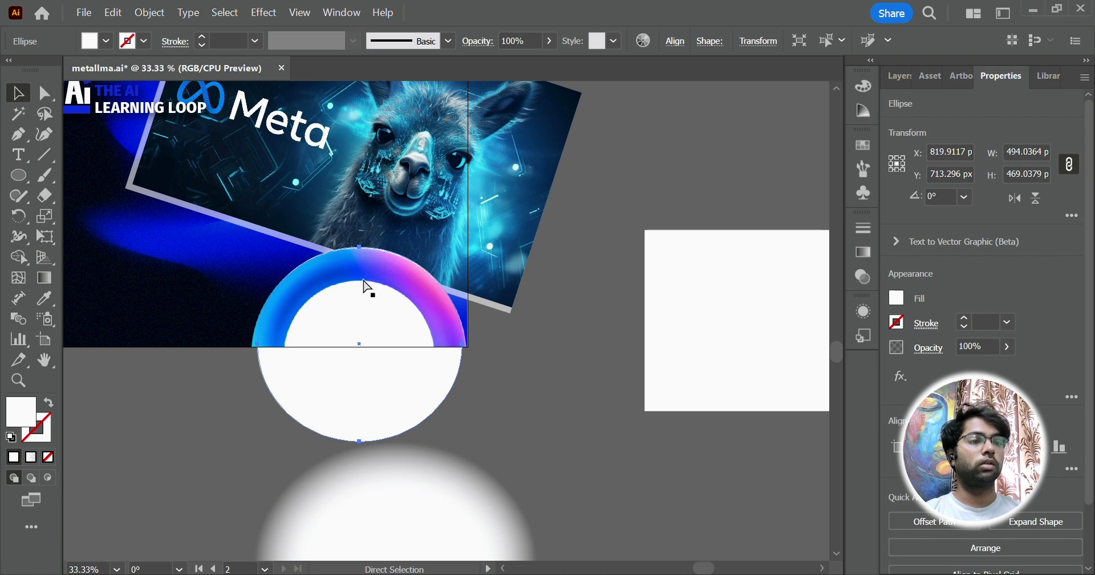
pyautogui.press('v')
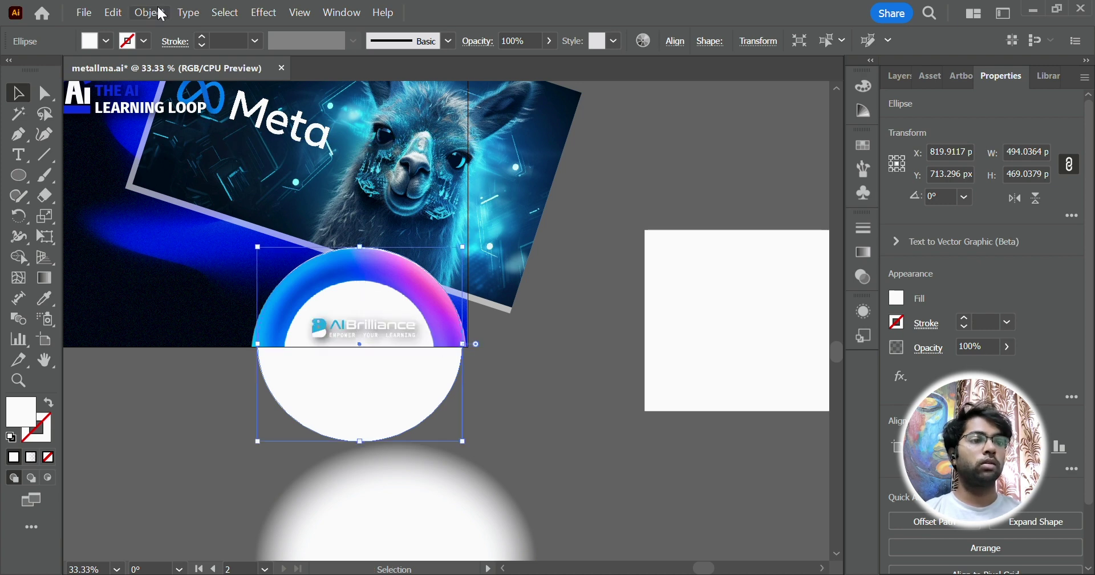
# Apply a Feather effect with an 89 px radius to the white ellipse behind the gradient arch.
pyautogui.click(266, 12)
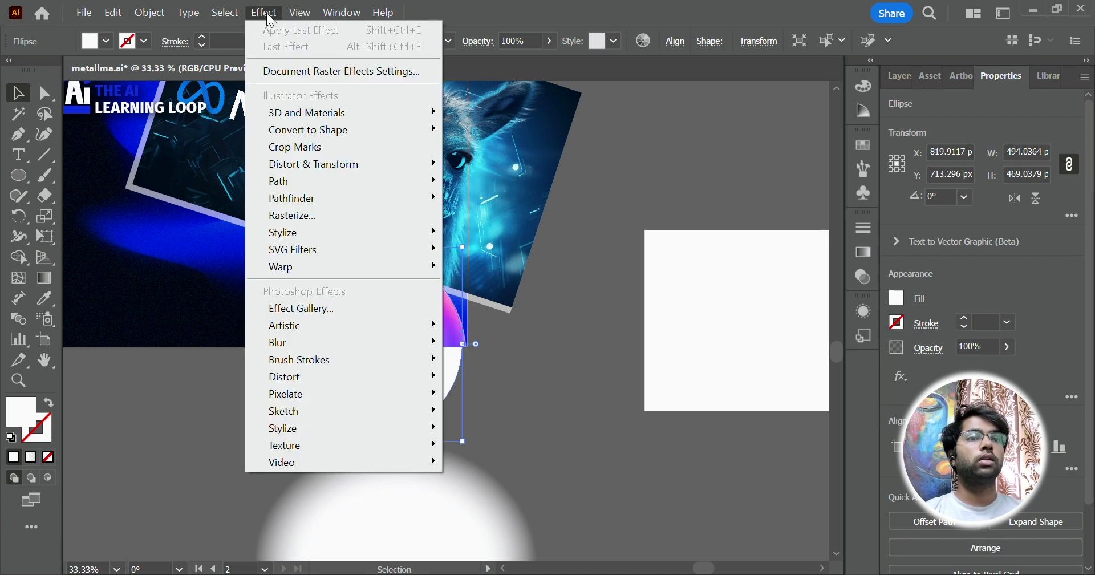
pyautogui.moveTo(314, 233)
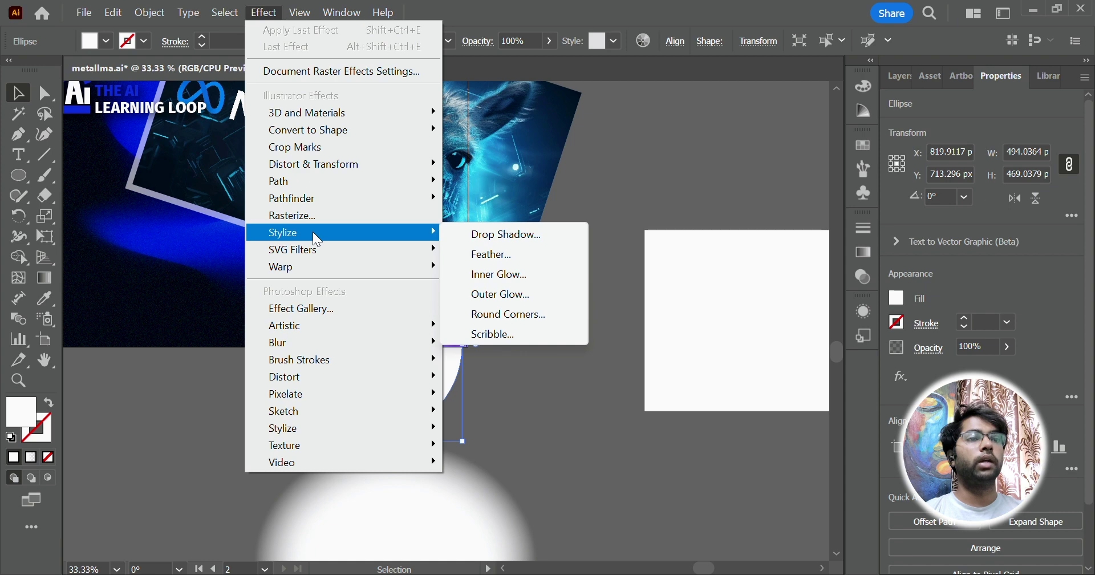
pyautogui.click(499, 256)
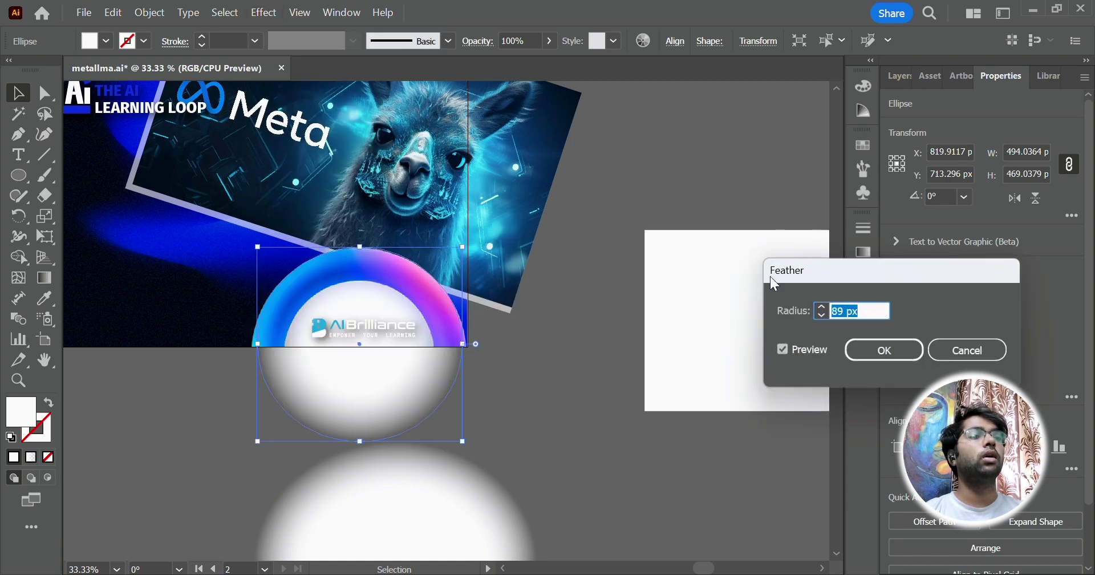
pyautogui.moveTo(871, 275); pyautogui.dragTo(603, 197)
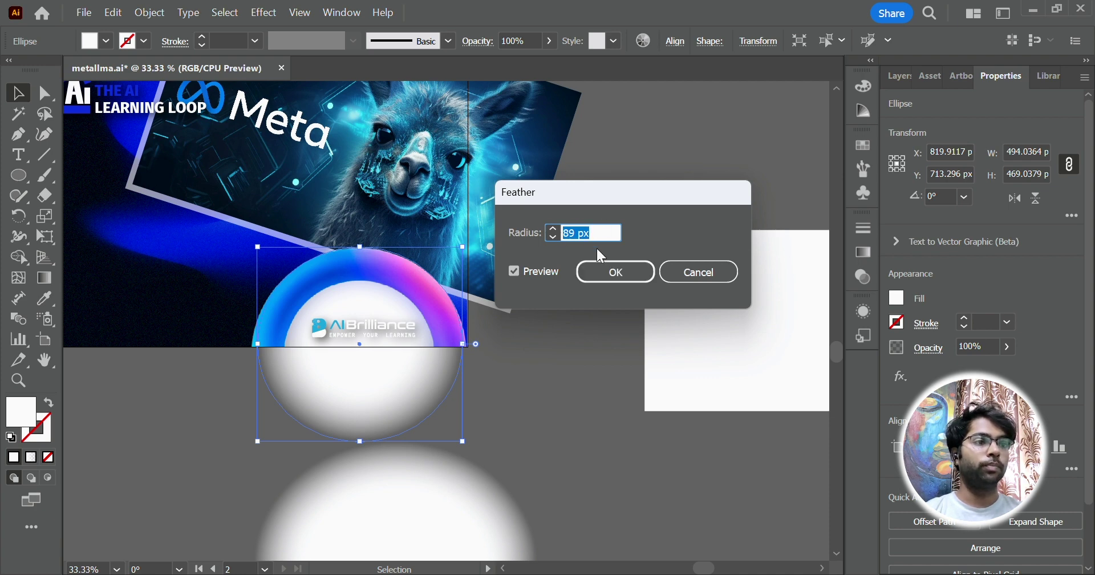
pyautogui.click(599, 231)
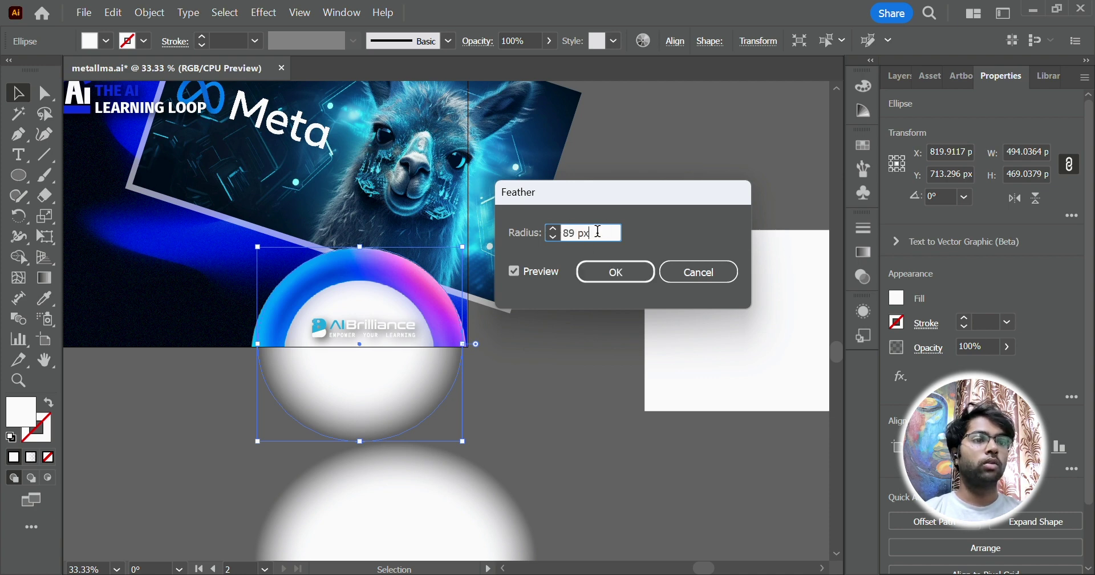
pyautogui.click(606, 274)
# Enlarge the feathered white ellipse to about 556 × 488 px and centre it behind the gradient arch as a glow.
pyautogui.moveTo(369, 414); pyautogui.dragTo(367, 404)
pyautogui.moveTo(257, 431); pyautogui.dragTo(252, 429)
pyautogui.moveTo(361, 394); pyautogui.dragTo(367, 395)
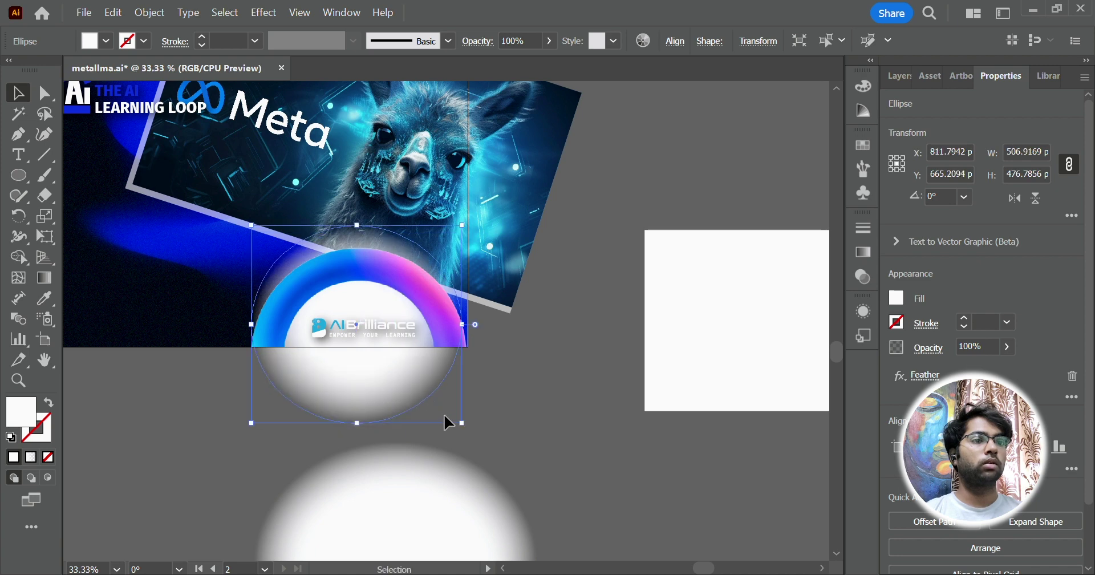
pyautogui.moveTo(461, 423); pyautogui.dragTo(474, 423)
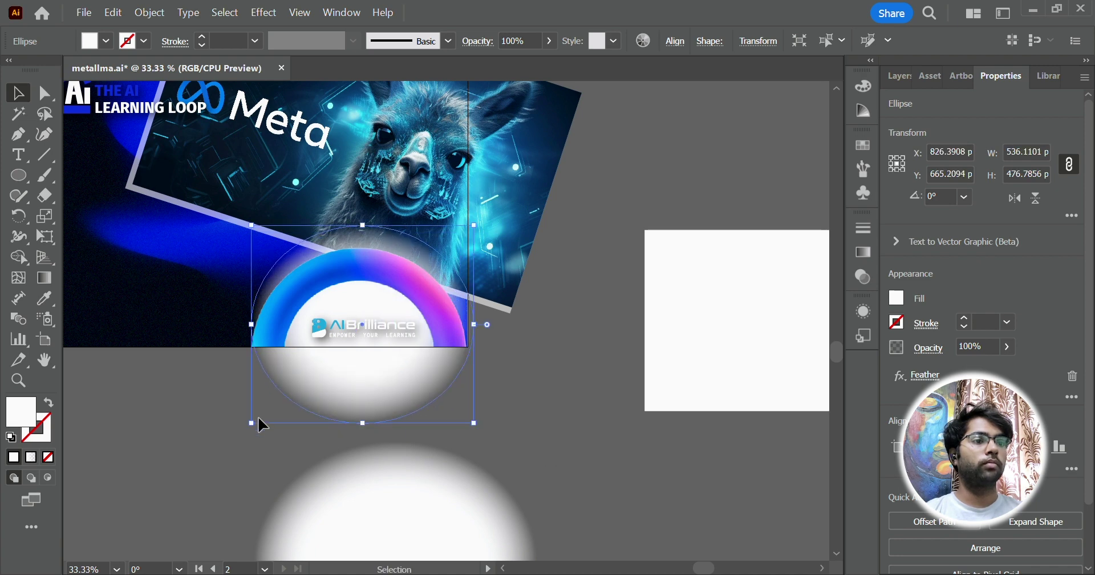
pyautogui.moveTo(252, 423); pyautogui.dragTo(244, 428)
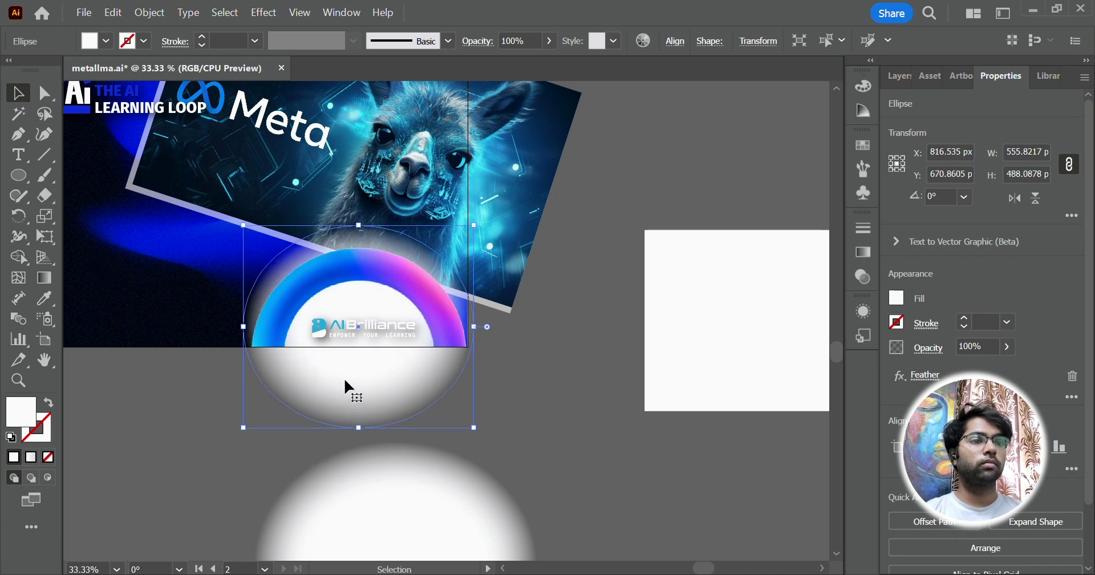
pyautogui.moveTo(346, 381); pyautogui.dragTo(363, 393)
pyautogui.click(517, 376)
pyautogui.click(525, 418)
# Move the dark purple circle into the empty space at the lower left of the new artboard.
pyautogui.scroll(-1, 525, 418)
pyautogui.scroll(-3, 525, 418)
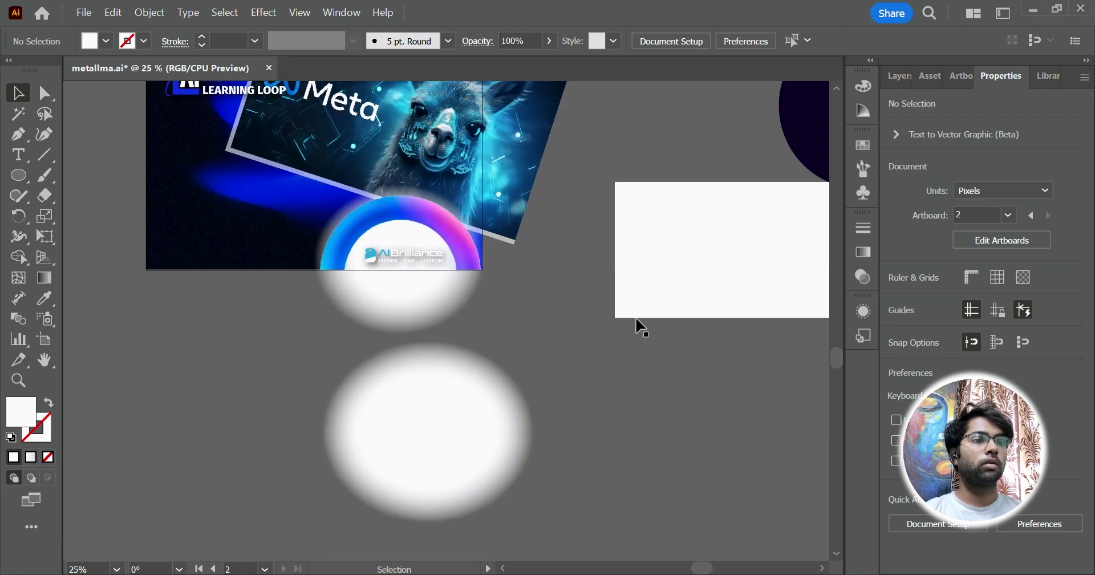
pyautogui.hscroll(3, 804, 165)
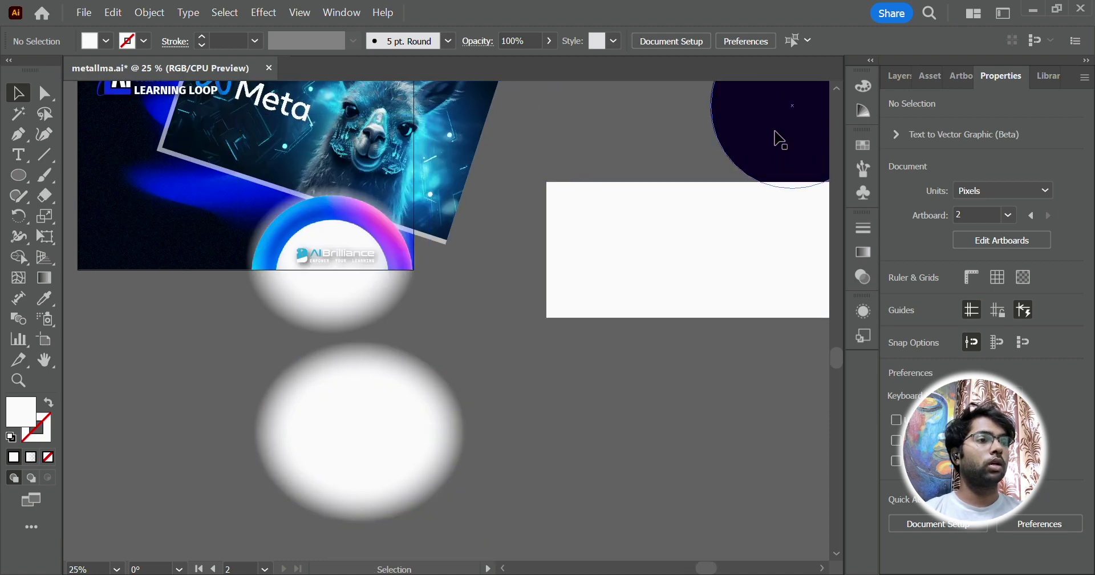
pyautogui.scroll(-2, 780, 140)
pyautogui.scroll(2, 794, 207)
pyautogui.moveTo(795, 207); pyautogui.dragTo(357, 329)
# Draw a circle about 448 px in diameter below the new artboard and fill it with dark navy #000020.
pyautogui.click(27, 186)
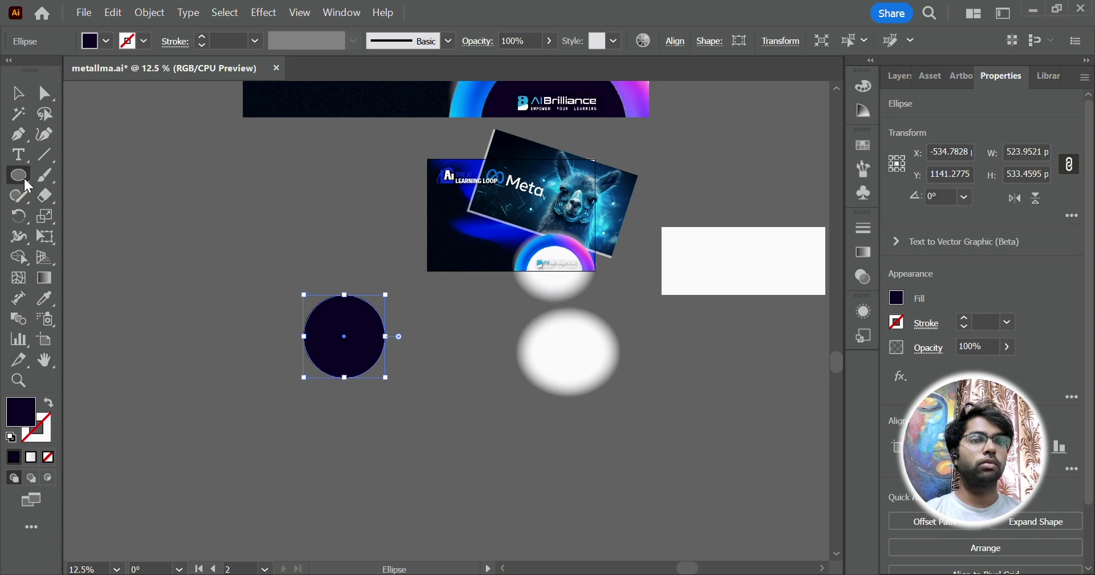
pyautogui.moveTo(22, 180); pyautogui.dragTo(85, 215)
pyautogui.moveTo(479, 340); pyautogui.dragTo(550, 411)
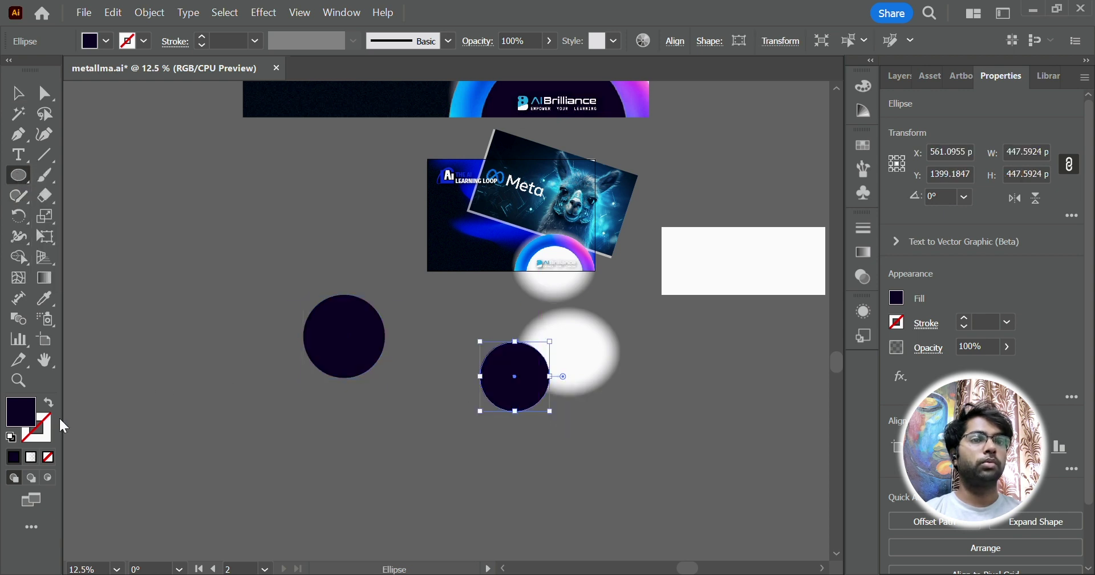
pyautogui.doubleClick(21, 412)
pyautogui.moveTo(273, 498); pyautogui.dragTo(231, 533)
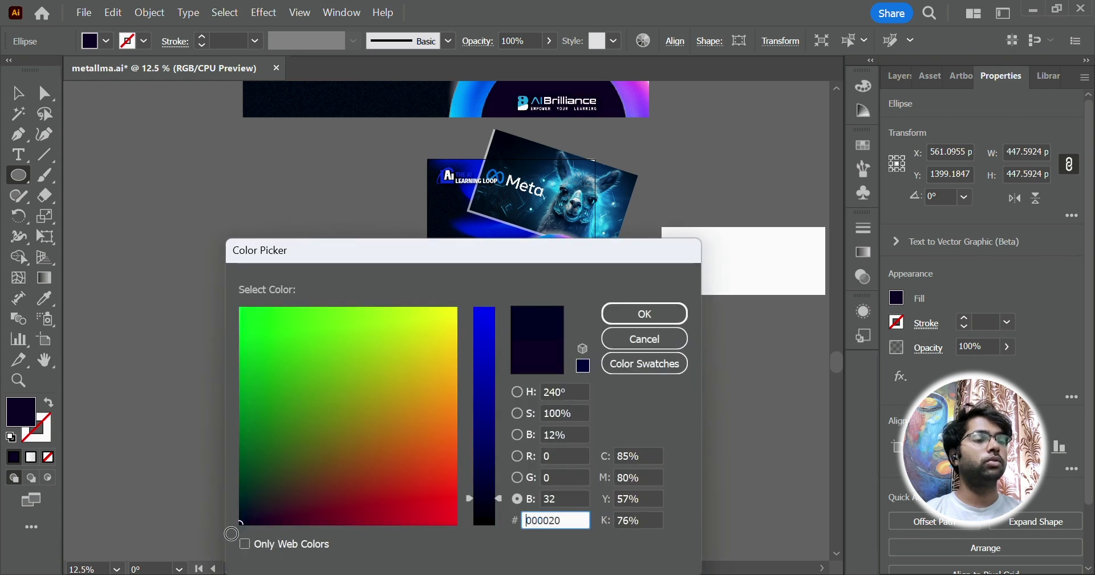
pyautogui.click(645, 313)
pyautogui.press('v')
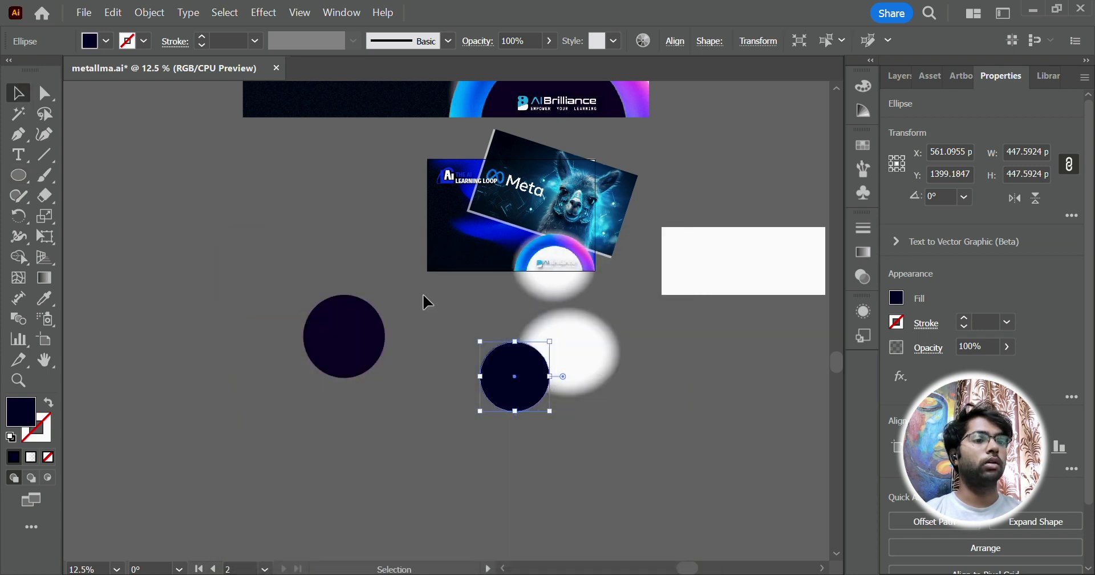
# Move the navy circle over the gradient arch and scale it down to about 422 px in diameter to fit the ring.
pyautogui.click(645, 391)
pyautogui.moveTo(541, 283); pyautogui.dragTo(555, 289)
pyautogui.scroll(4, 559, 287)
pyautogui.scroll(2, 558, 280)
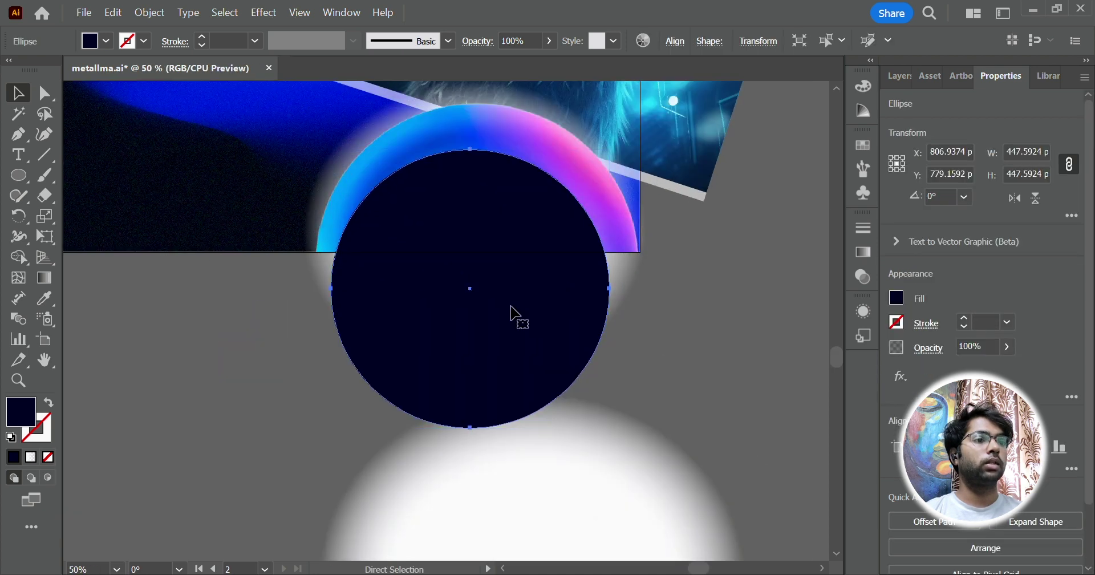
pyautogui.moveTo(331, 425); pyautogui.dragTo(451, 329)
pyautogui.hotkey('ctrl', 'c')
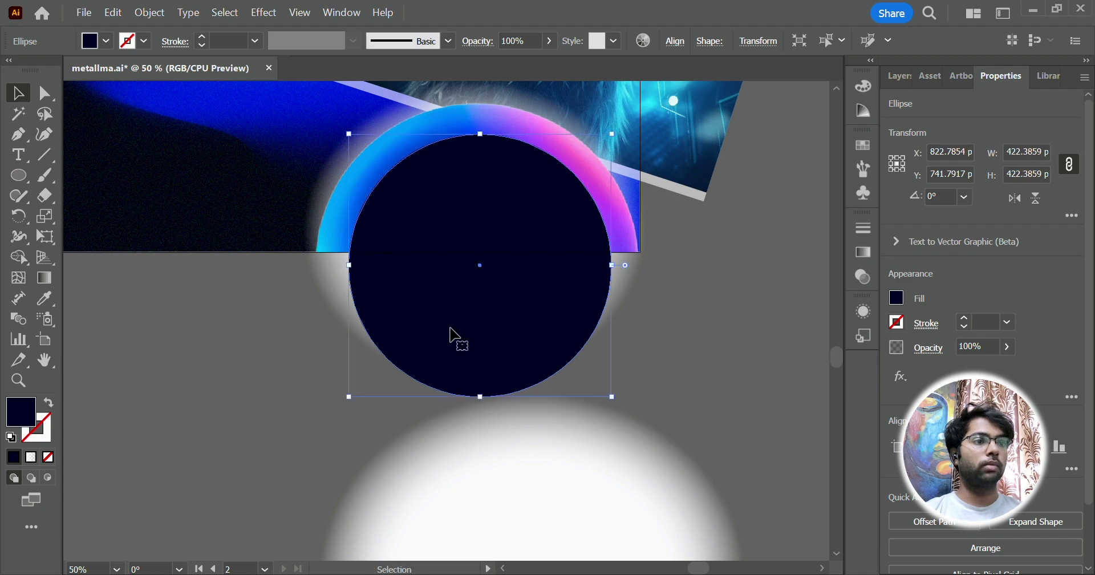
# Send the navy circle backward so it sits behind the gradient arch and the AI Brilliance logo.
pyautogui.rightClick(467, 263)
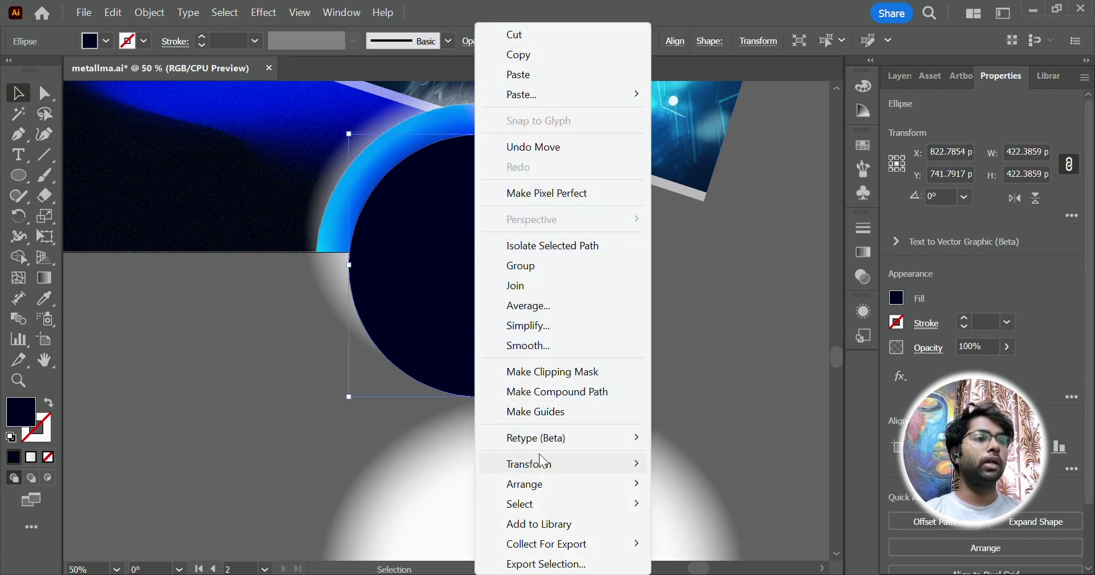
pyautogui.moveTo(539, 472)
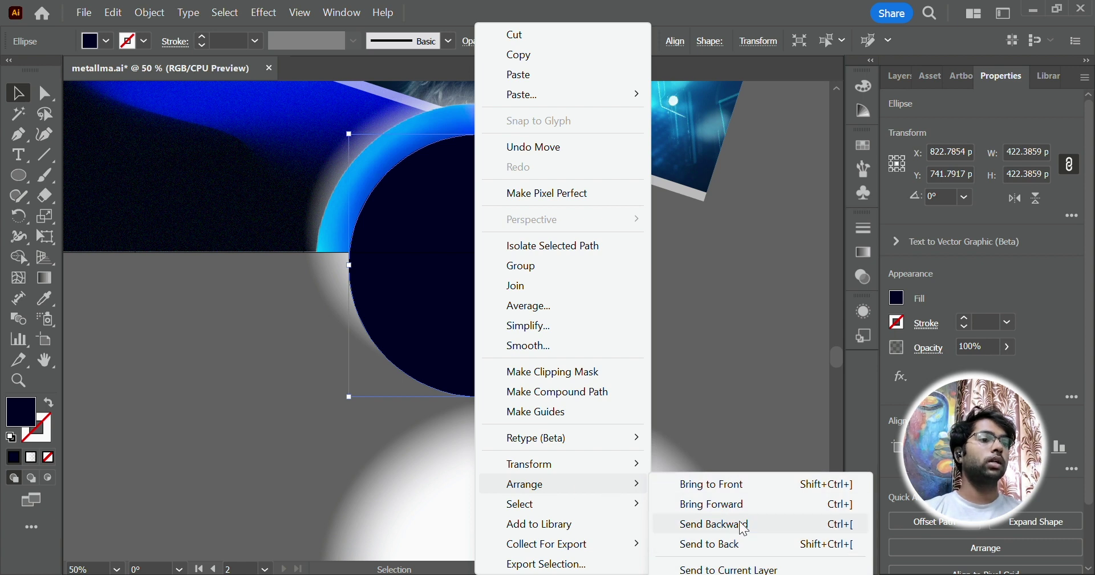
pyautogui.click(848, 531)
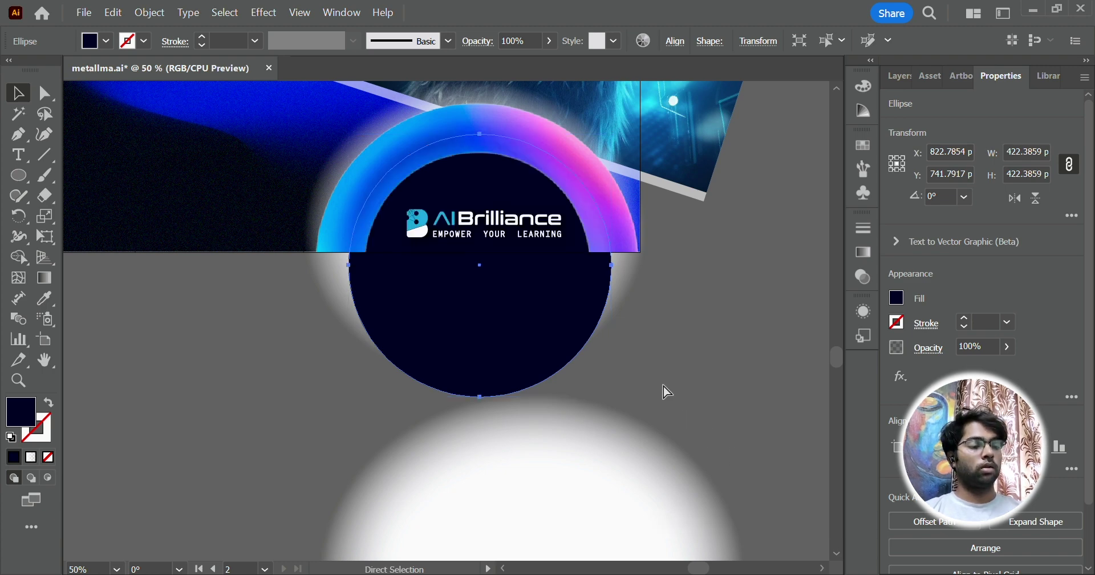
pyautogui.click(722, 344)
# Examine the new banner's composition full screen and its object outlines in Outline view.
pyautogui.scroll(-1, 750, 339)
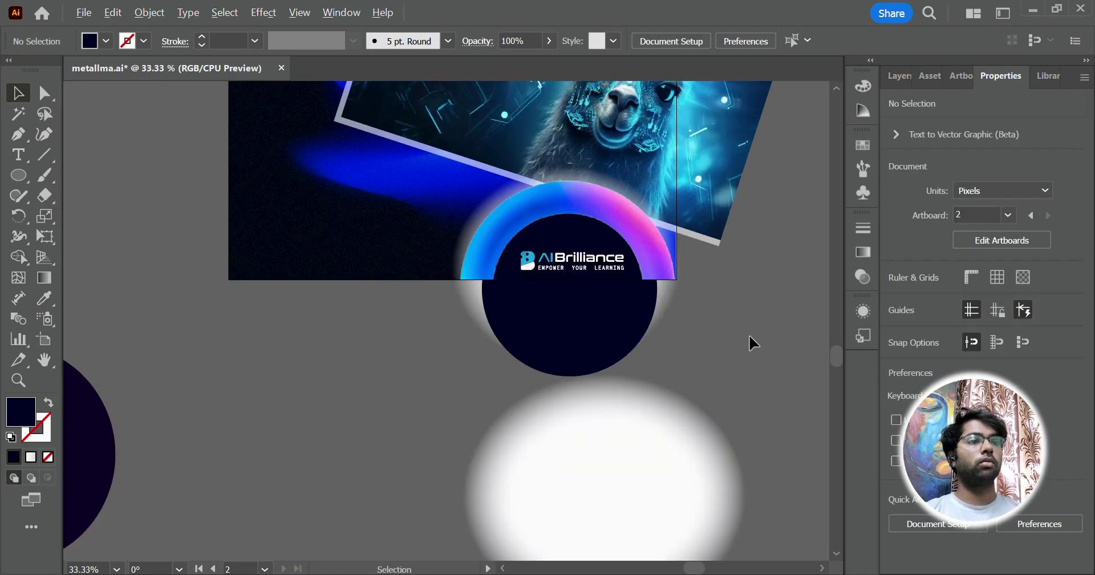
pyautogui.scroll(3, 750, 339)
pyautogui.scroll(1, 753, 342)
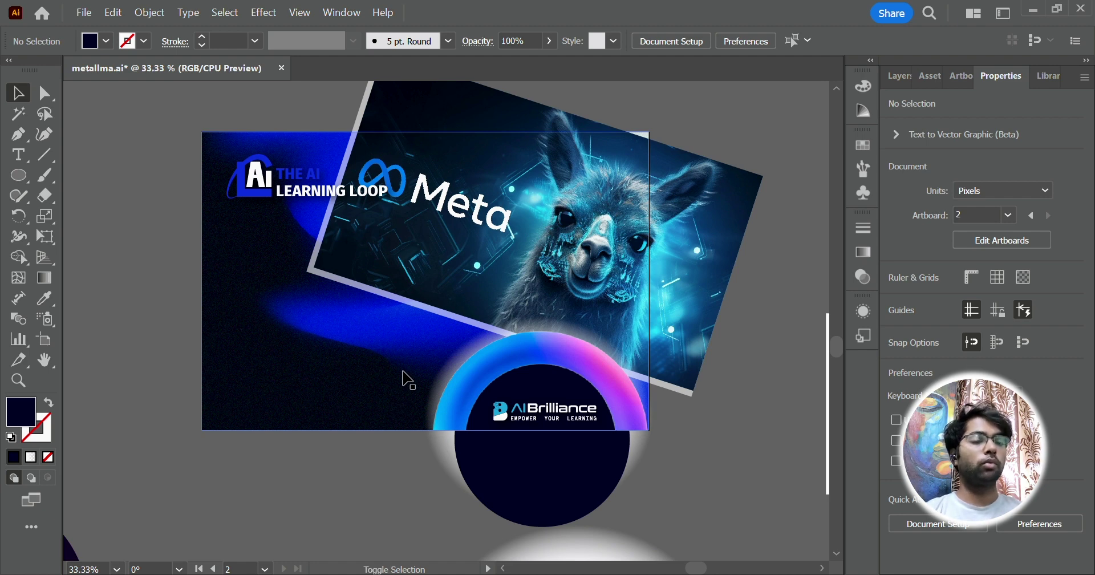
pyautogui.hotkey('shift', 'f')
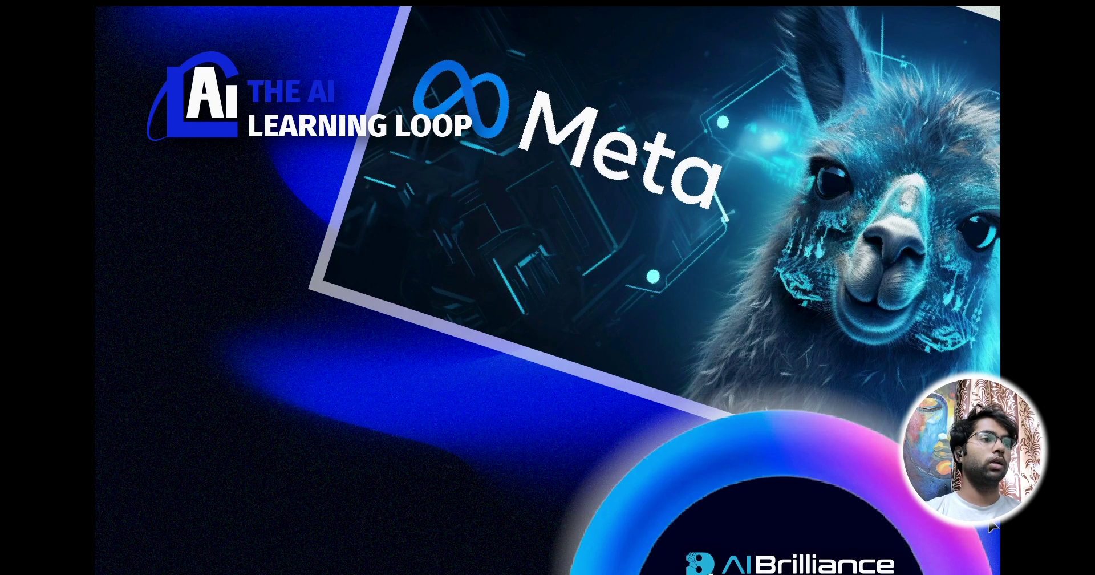
pyautogui.press('Escape')
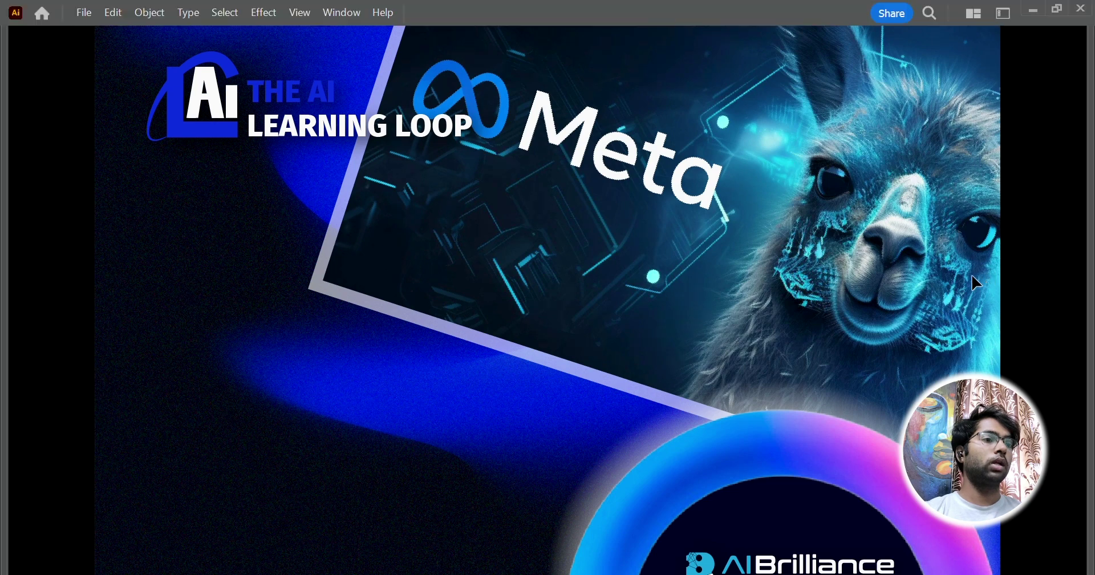
pyautogui.hotkey('ctrl', '-')
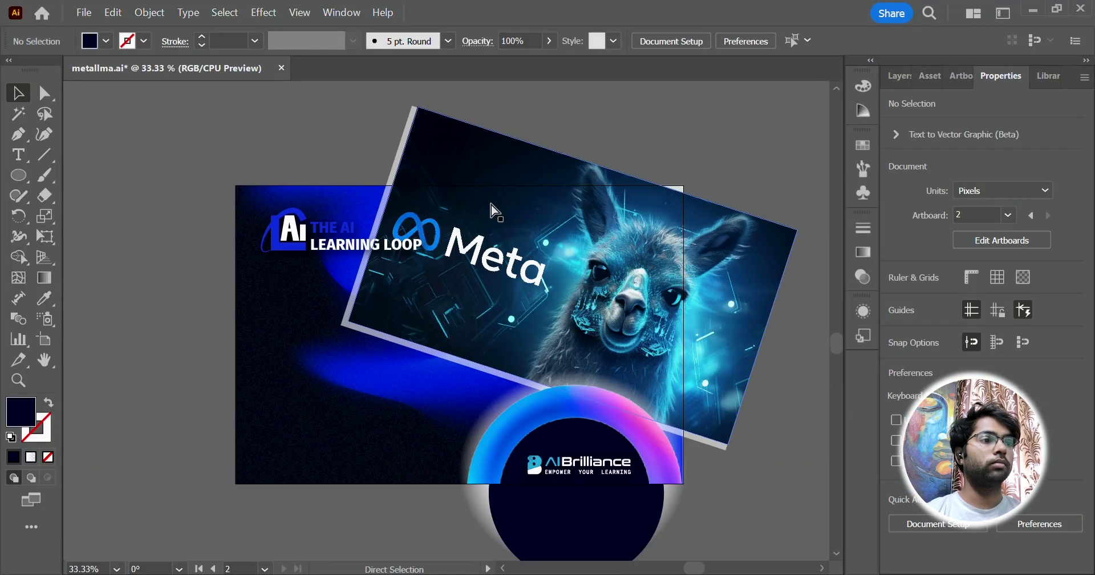
pyautogui.hotkey('ctrl', 'y')
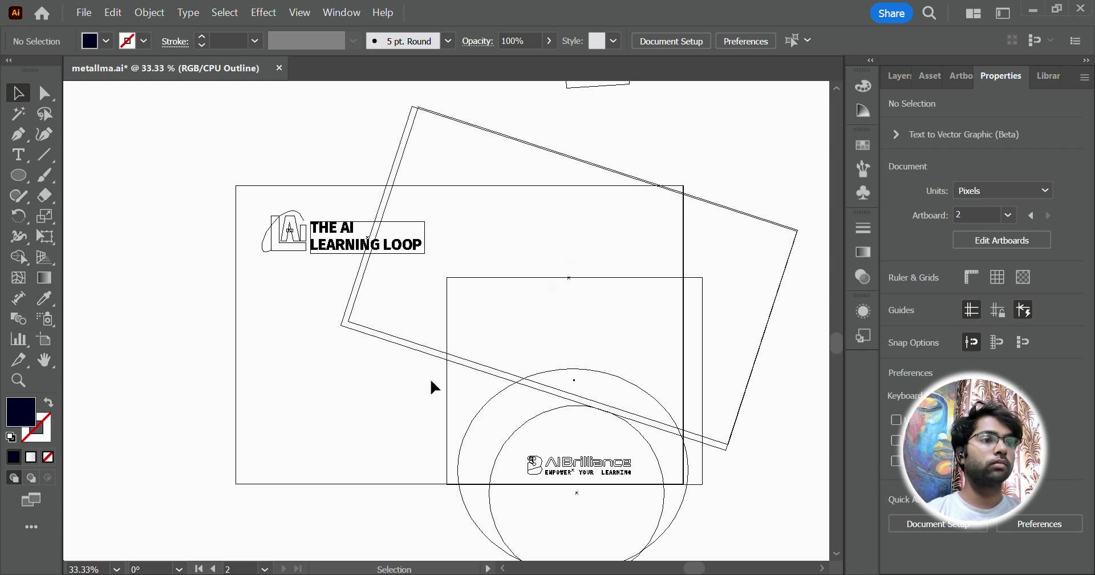
pyautogui.hotkey('ctrl', 'y')
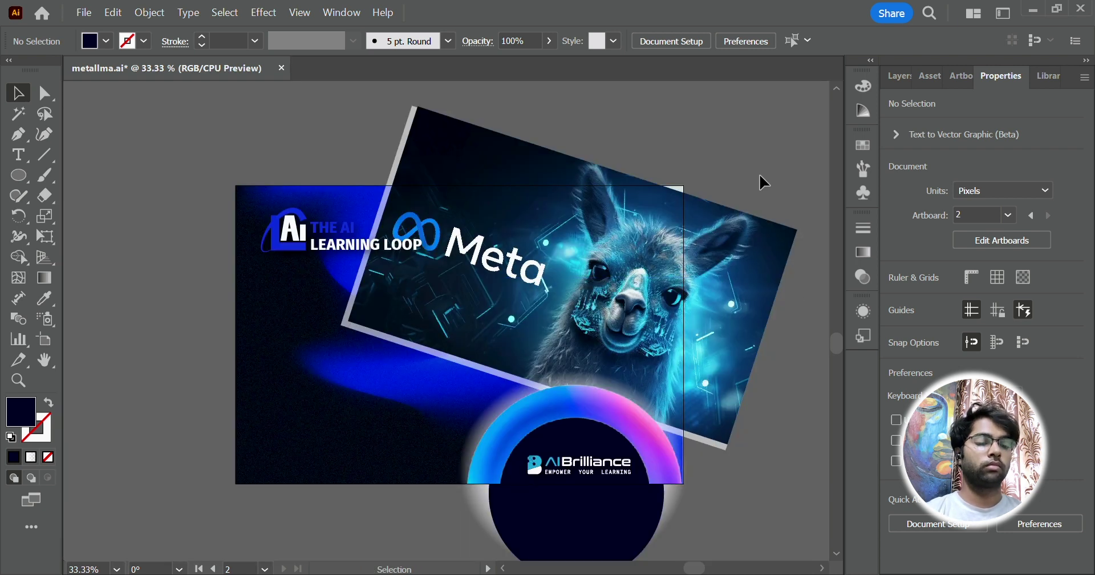
# Scale the tilted llama image and its translucent white backing up to about 1153 × 871 px overall.
pyautogui.click(365, 316)
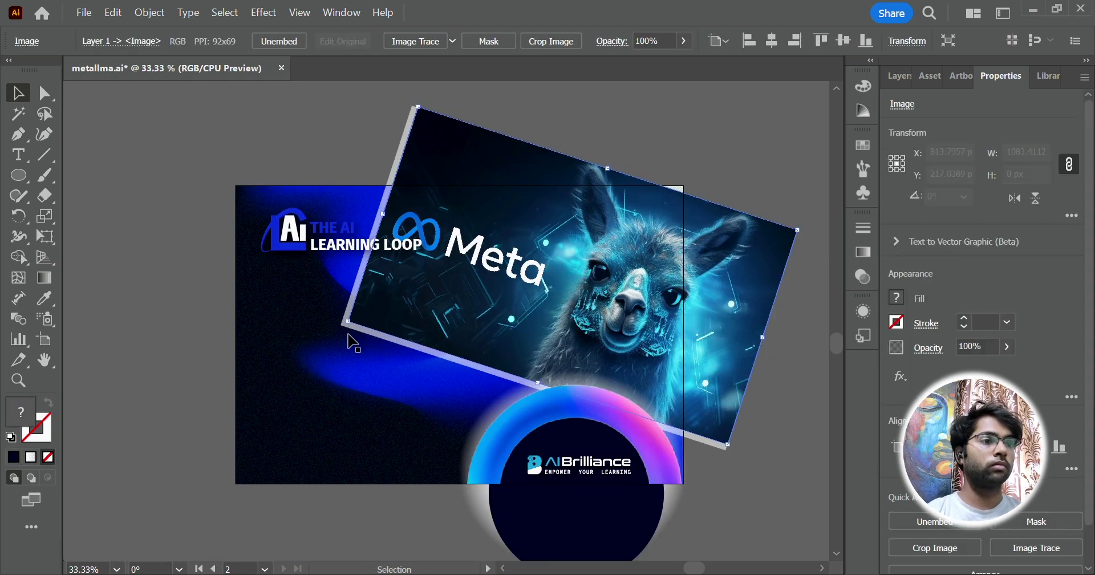
pyautogui.click(351, 305)
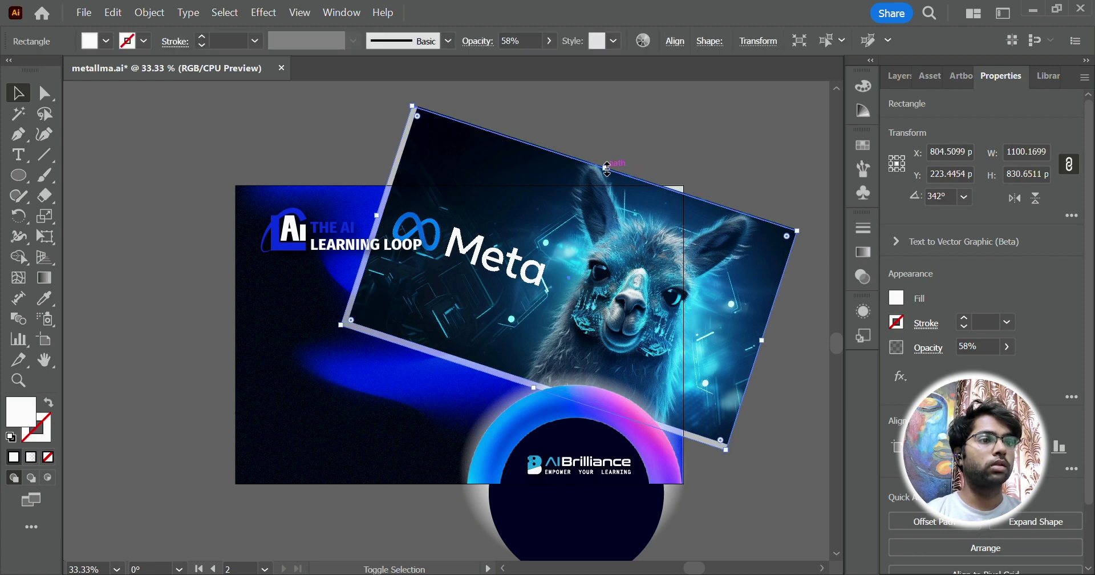
pyautogui.moveTo(606, 169); pyautogui.dragTo(614, 157)
pyautogui.click(707, 164)
pyautogui.click(610, 176)
pyautogui.click(762, 135)
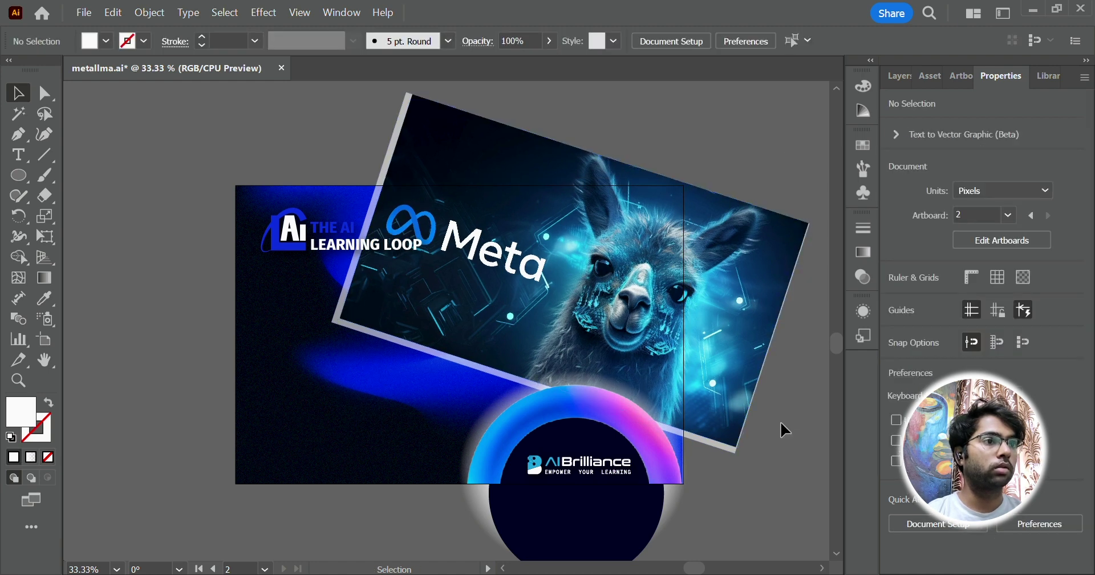
# Set the X position of the llama image and its backing to 776 px, then scale both down slightly from the upper-left corner.
pyautogui.click(747, 337)
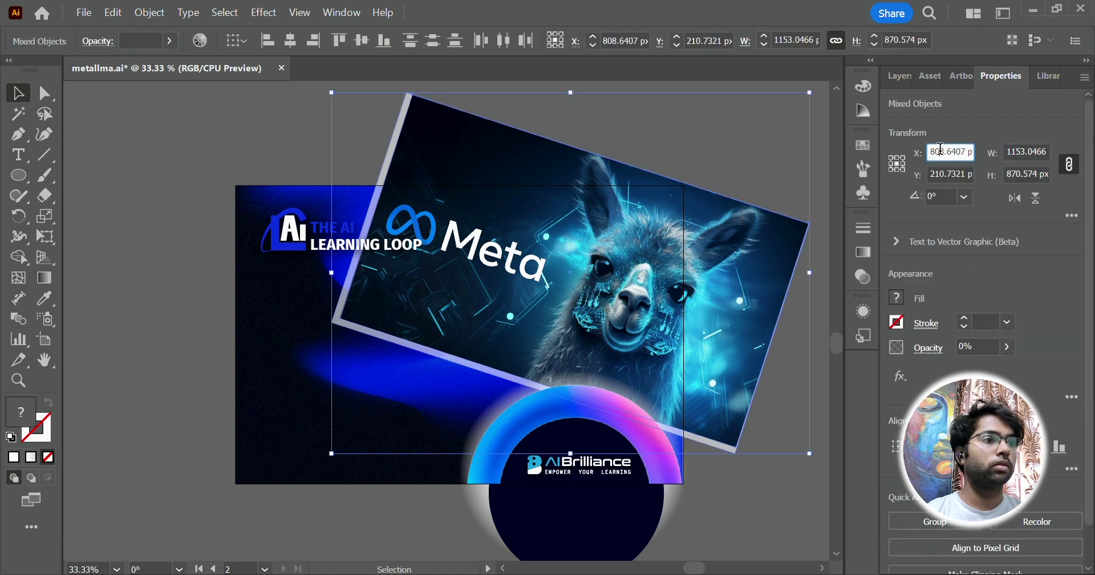
pyautogui.hotkey('shift', 'Down')
pyautogui.hotkey('shift', 'Down')
pyautogui.hotkey('shift', 'Down')
pyautogui.hotkey('shift', 'Down')
pyautogui.hotkey('shift', 'Down')
pyautogui.hotkey('shift', 'Down')
pyautogui.hotkey('shift', 'Down')
pyautogui.hotkey('shift', 'Down')
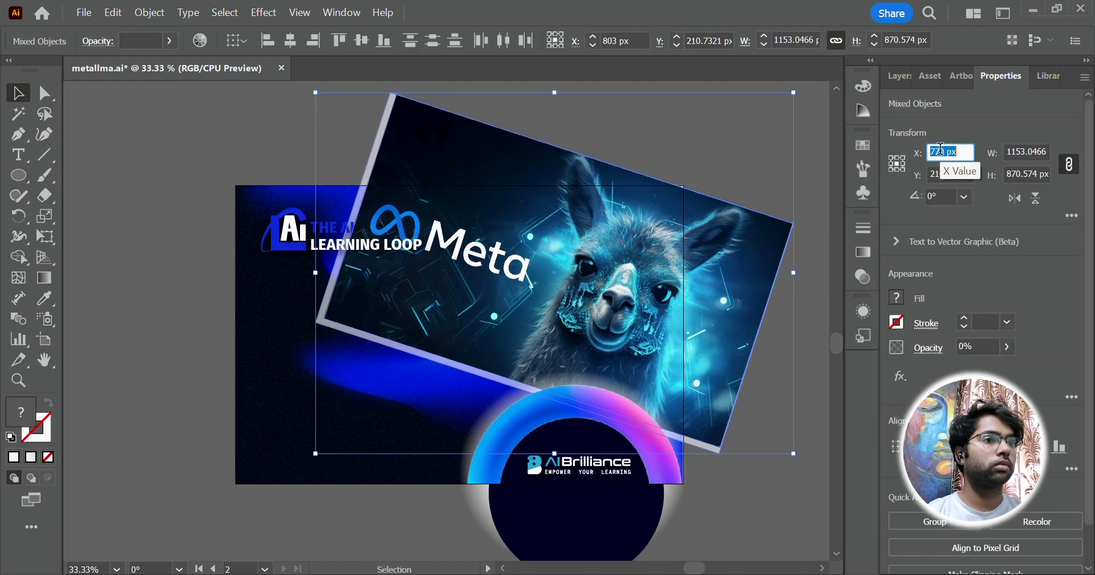
pyautogui.press('Up')
pyautogui.press('Up')
pyautogui.press('Up')
pyautogui.press('Up')
pyautogui.press('Up')
pyautogui.press('Up')
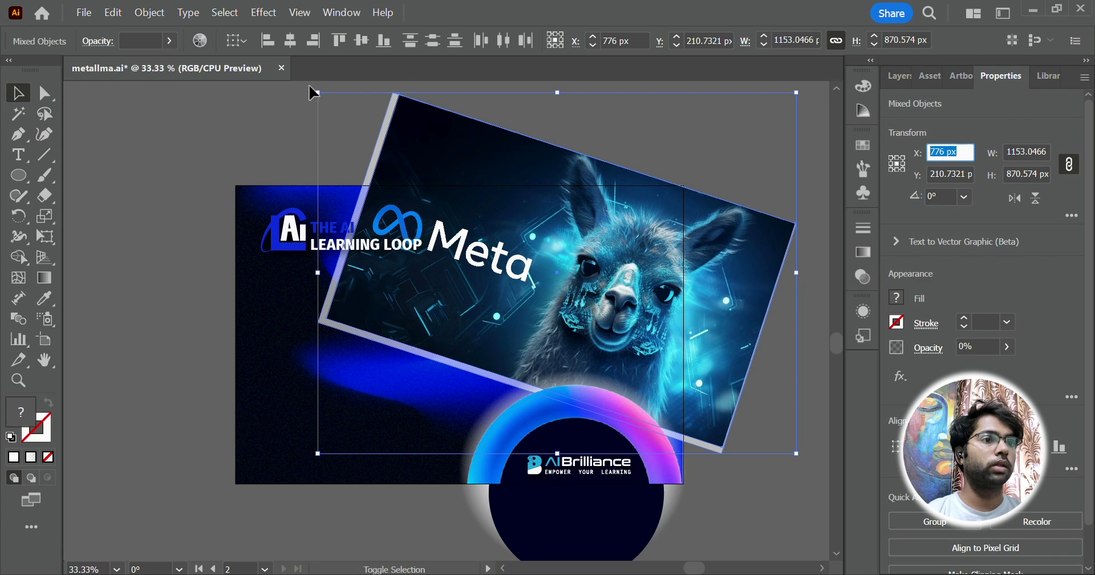
pyautogui.moveTo(322, 96); pyautogui.dragTo(357, 122)
pyautogui.moveTo(619, 304); pyautogui.dragTo(620, 286)
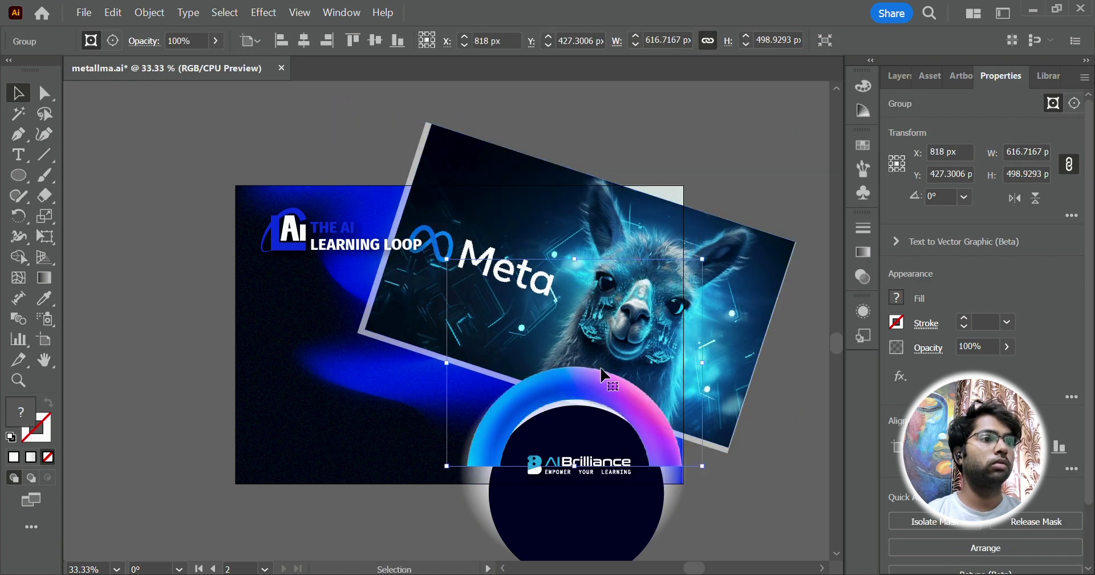
pyautogui.keyDown('shift'); pyautogui.click(597, 394); pyautogui.keyUp('shift')
pyautogui.hotkey('ctrl', 'z')
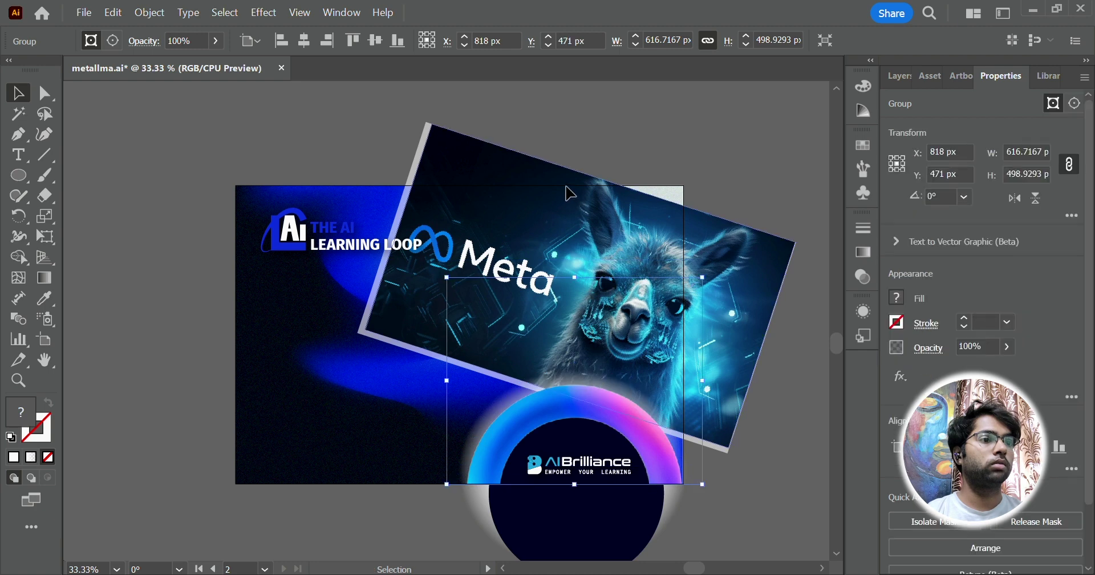
# Move the llama image and its translucent backing up and slightly right, to about X 839 px, Y 198 px.
pyautogui.click(571, 180)
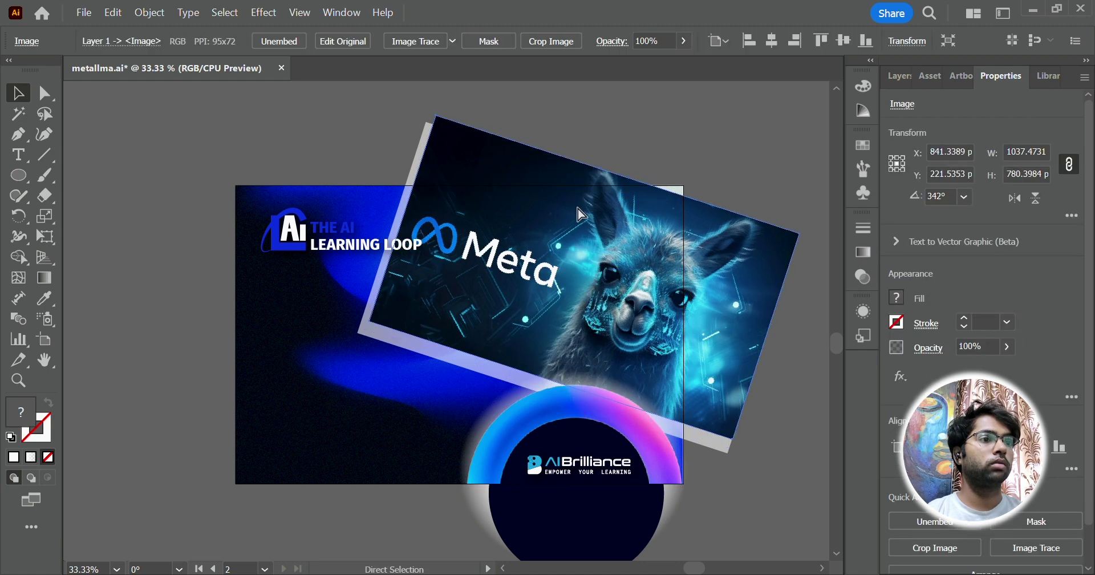
pyautogui.keyDown('shift'); pyautogui.click(389, 346); pyautogui.keyUp('shift')
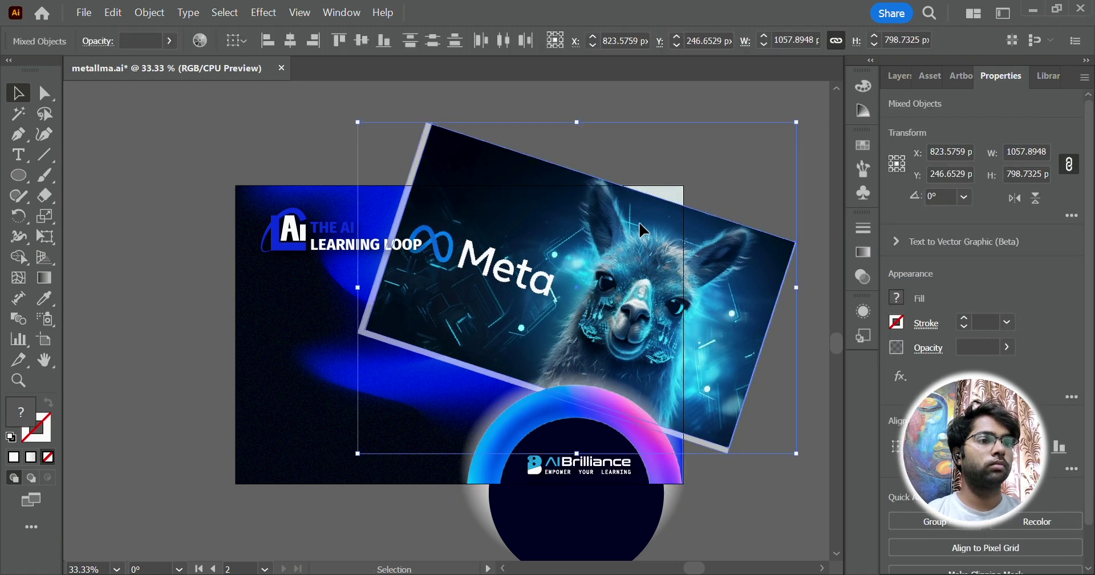
pyautogui.moveTo(643, 230); pyautogui.dragTo(646, 203)
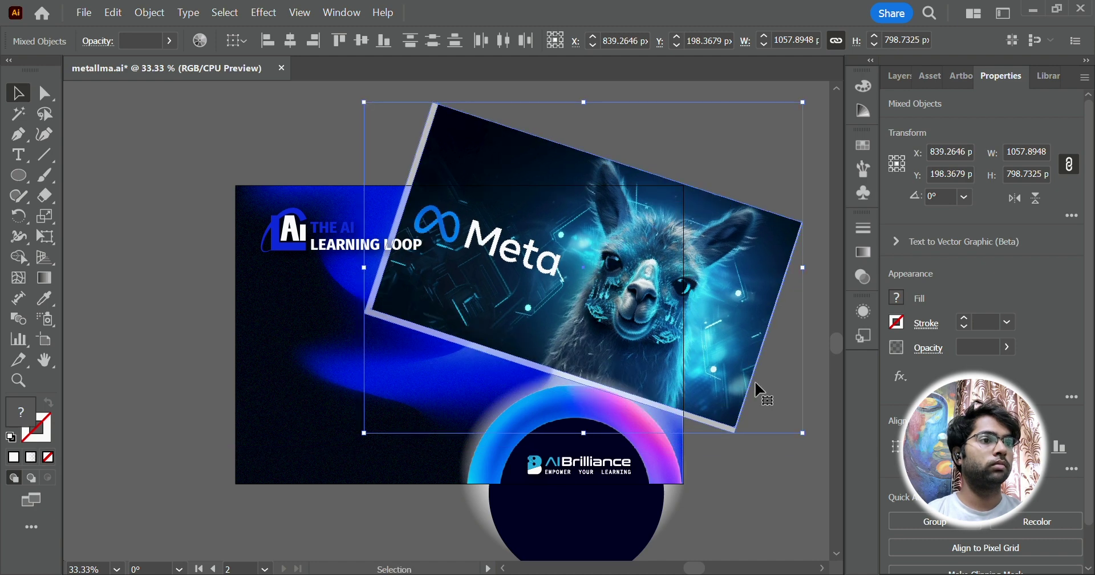
pyautogui.click(767, 505)
# Scale the navy circle and the gradient arch group up together to about 647 × 767 px overall.
pyautogui.scroll(-2, 752, 491)
pyautogui.scroll(1, 713, 482)
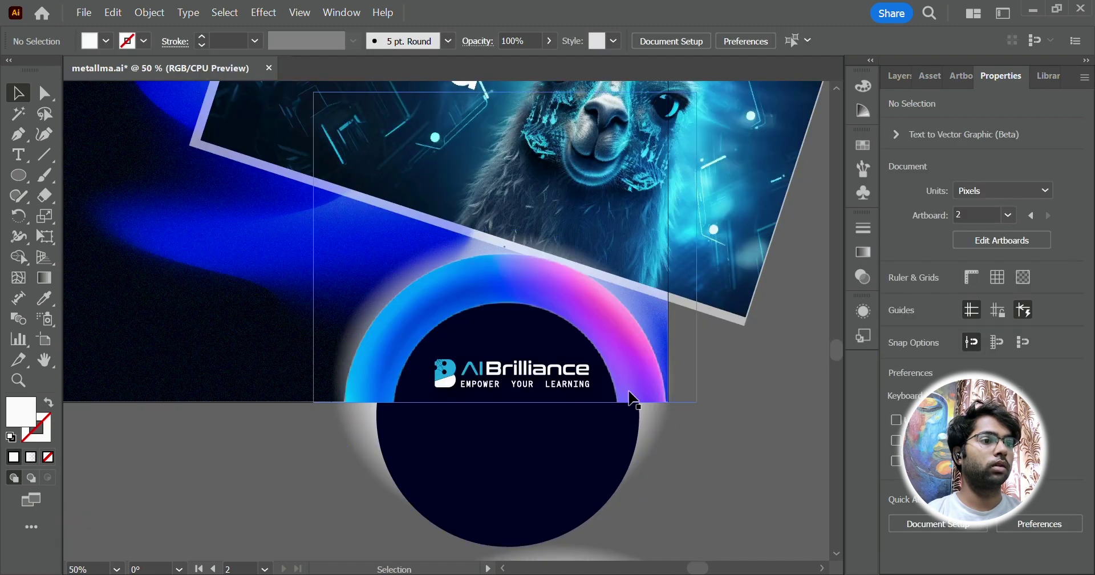
pyautogui.click(573, 447)
pyautogui.keyDown('shift'); pyautogui.click(590, 287); pyautogui.keyUp('shift')
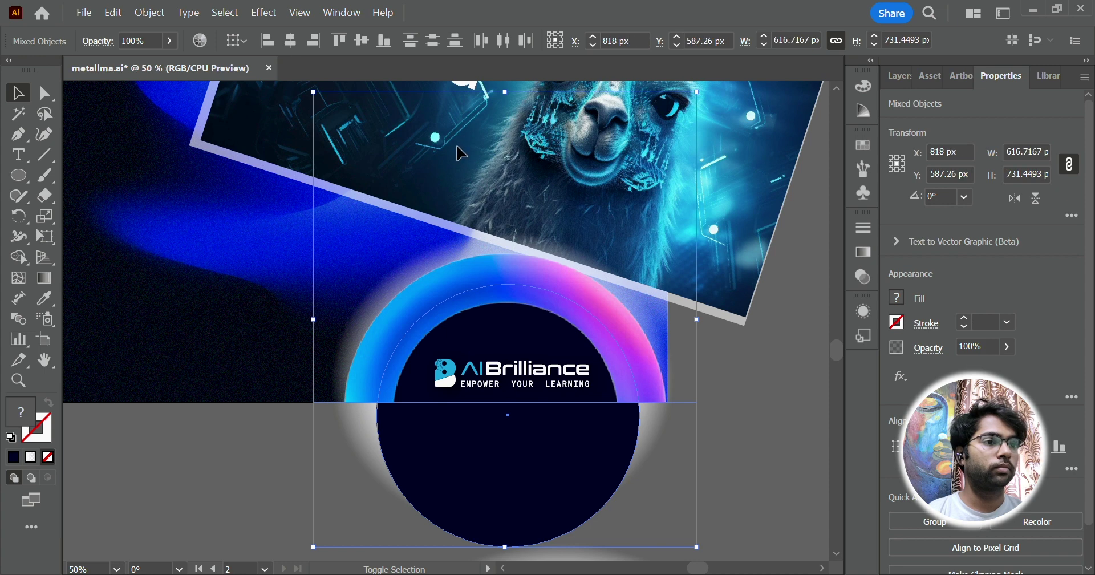
pyautogui.scroll(2, 473, 152)
pyautogui.moveTo(505, 147); pyautogui.dragTo(505, 130)
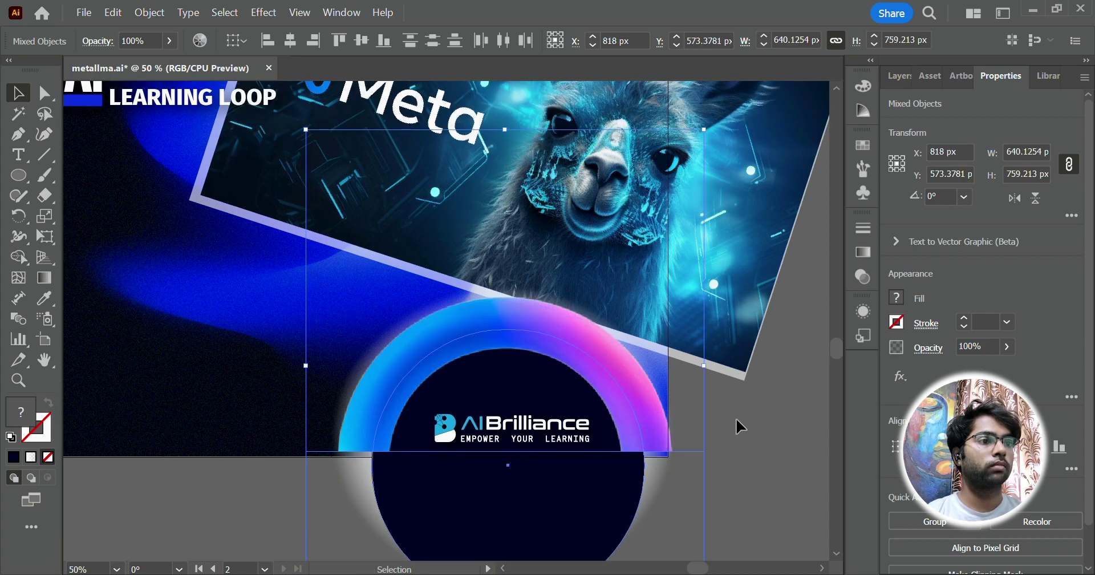
pyautogui.scroll(2, 484, 143)
pyautogui.moveTo(304, 184); pyautogui.dragTo(302, 179)
pyautogui.click(762, 454)
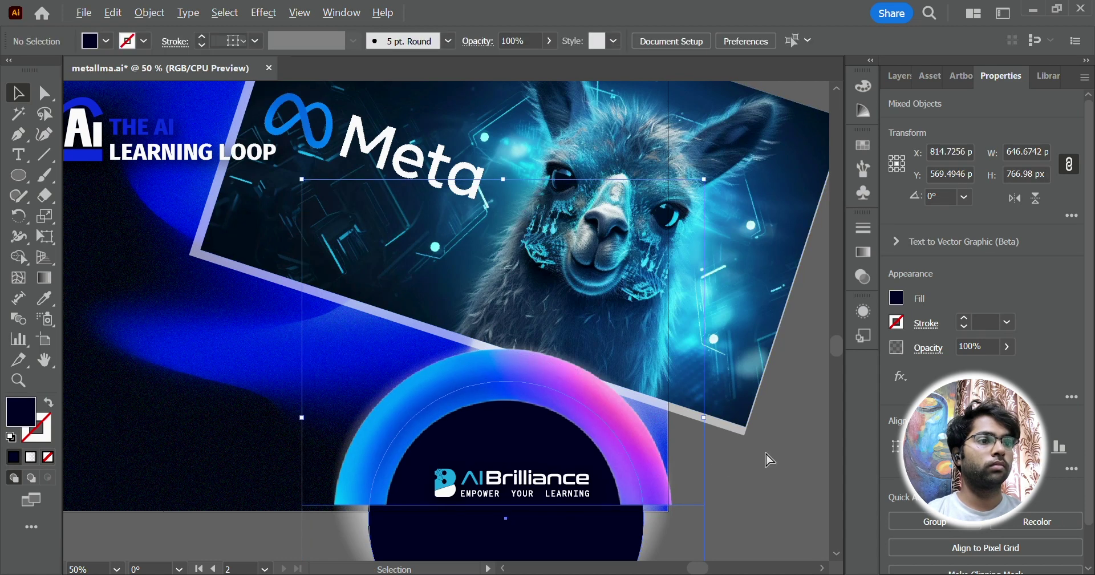
# Create an area text frame about 928 × 554 px on the empty pasteboard above the white rectangle.
pyautogui.scroll(-2, 778, 447)
pyautogui.scroll(-3, 769, 426)
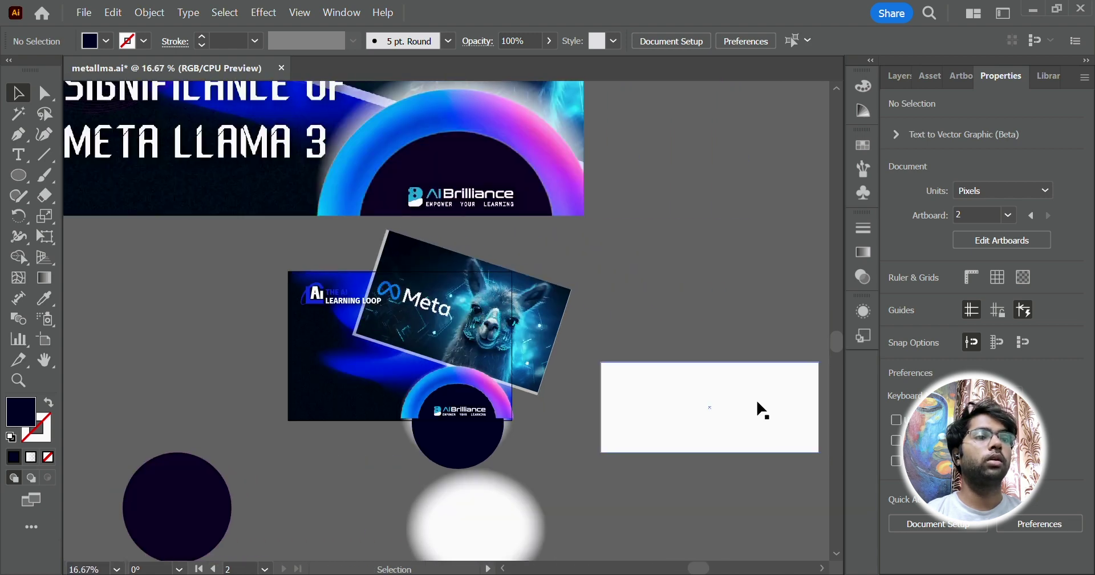
pyautogui.scroll(-1, 742, 386)
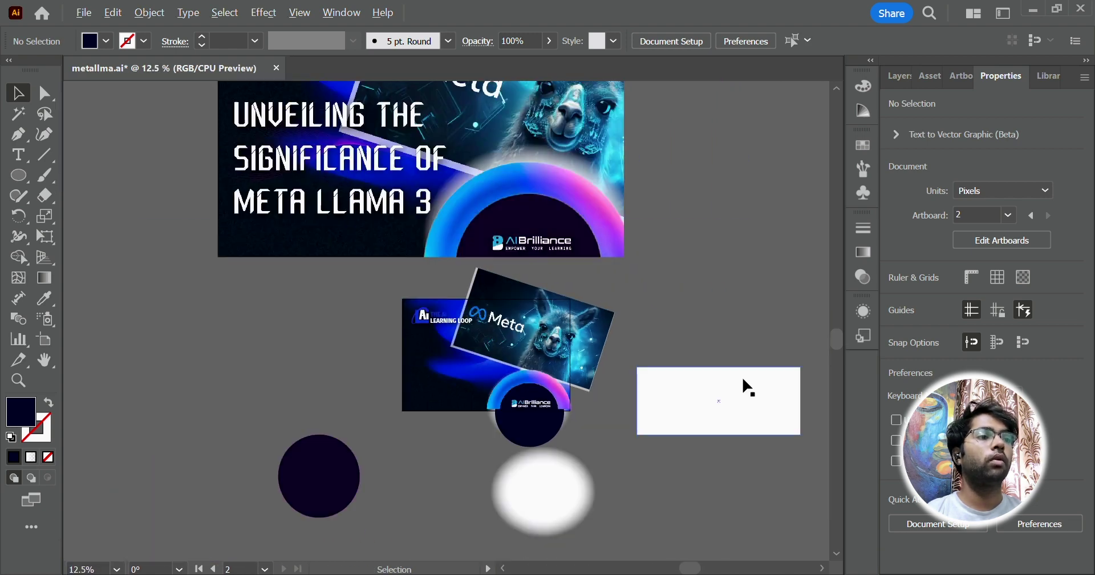
pyautogui.click(20, 154)
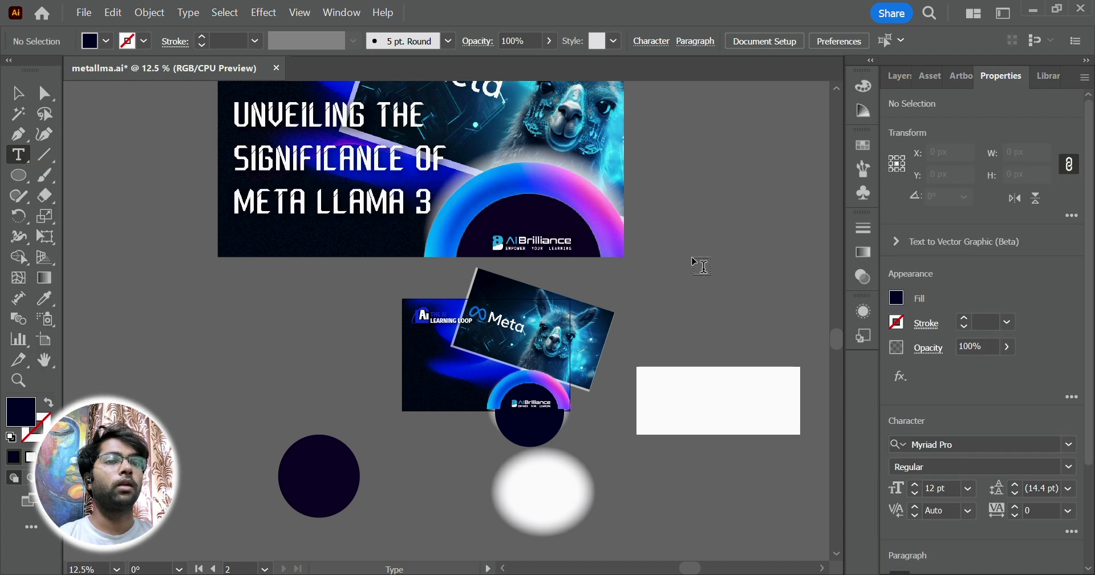
pyautogui.hscroll(5, 704, 273)
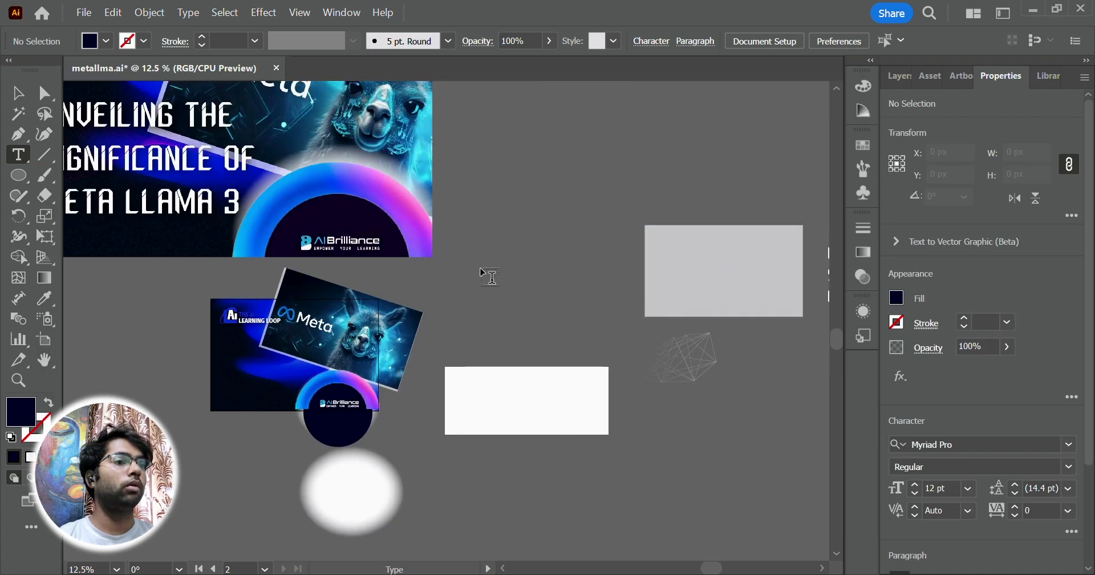
pyautogui.moveTo(469, 263); pyautogui.dragTo(613, 349)
# Replace the placeholder text in the new frame with the headline "UNVEILING THE SIGNIFICANCE OF META LLAMA 3", copied with its formatting from the existing pasteboard text.
pyautogui.hscroll(4, 705, 294)
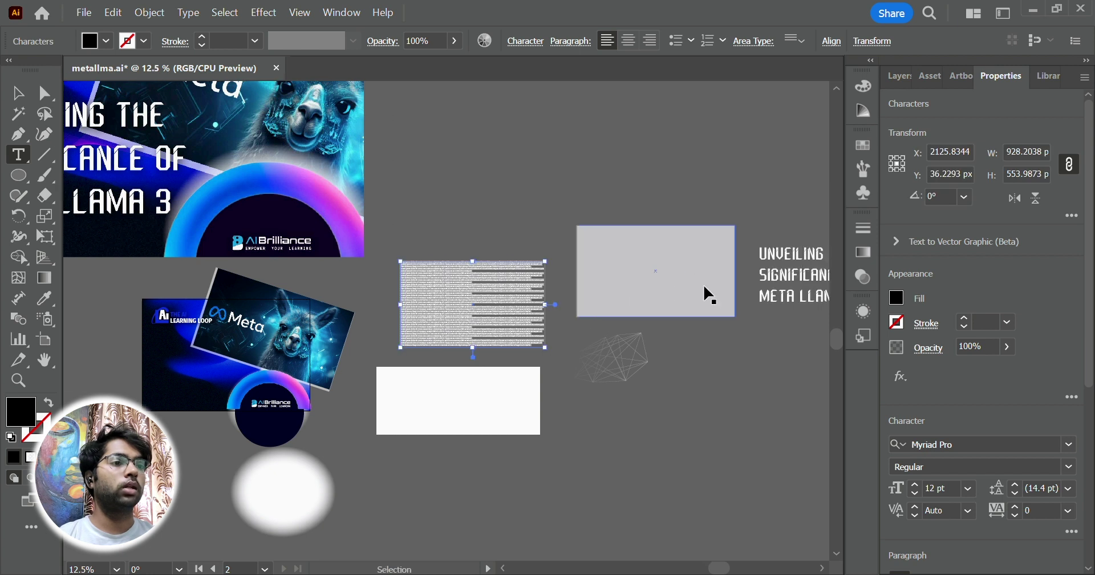
pyautogui.keyDown('ctrl'); pyautogui.click(753, 275); pyautogui.keyUp('ctrl')
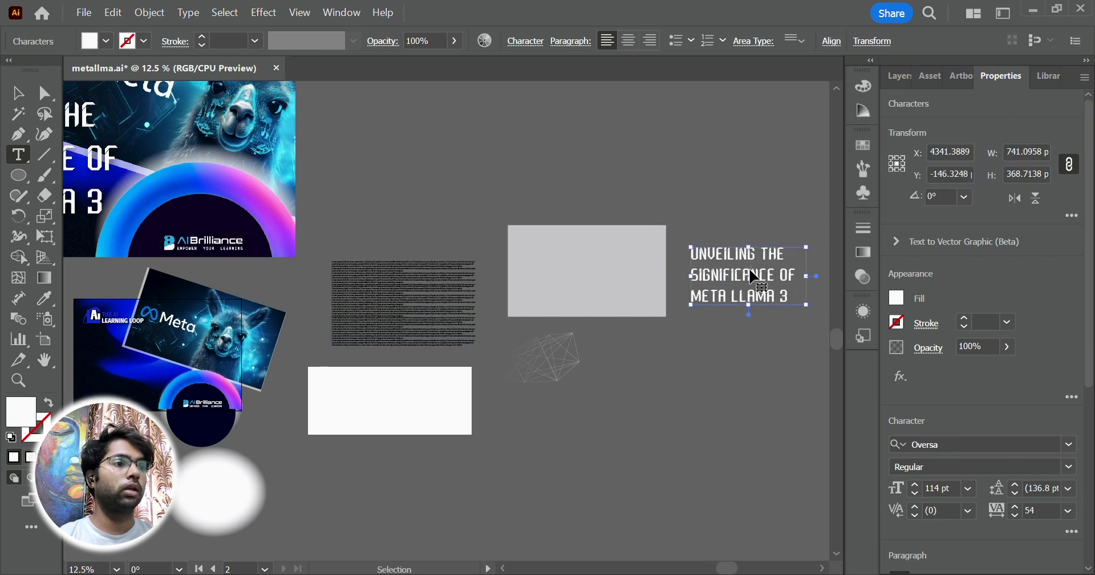
pyautogui.tripleClick(753, 274)
pyautogui.click(397, 313)
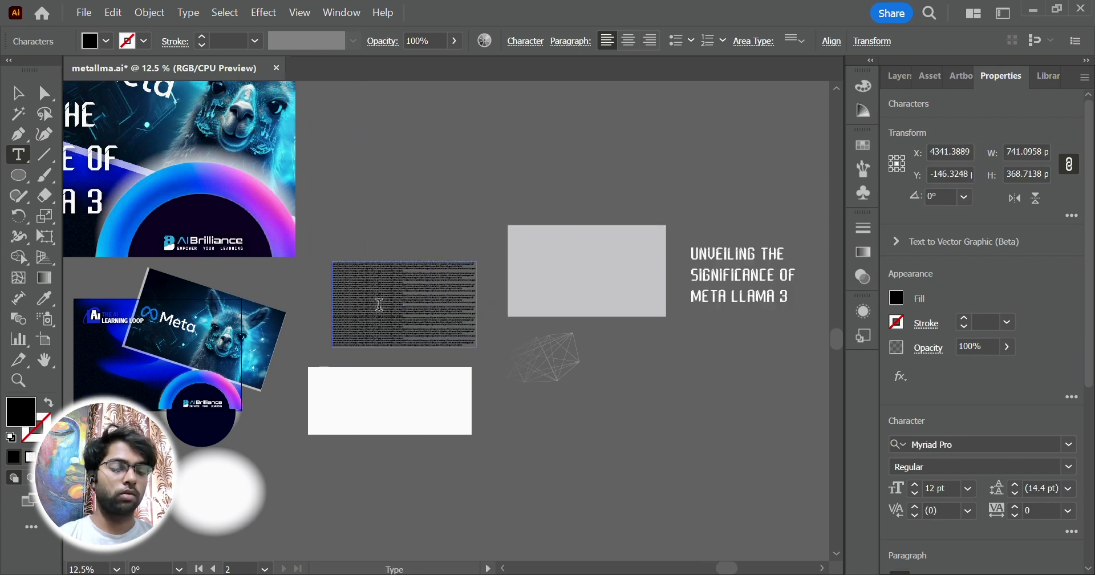
pyautogui.hotkey('ctrl', 'a')
pyautogui.write('UNVEILING THE SIGNIFICANCE OF META LLAMA 3')
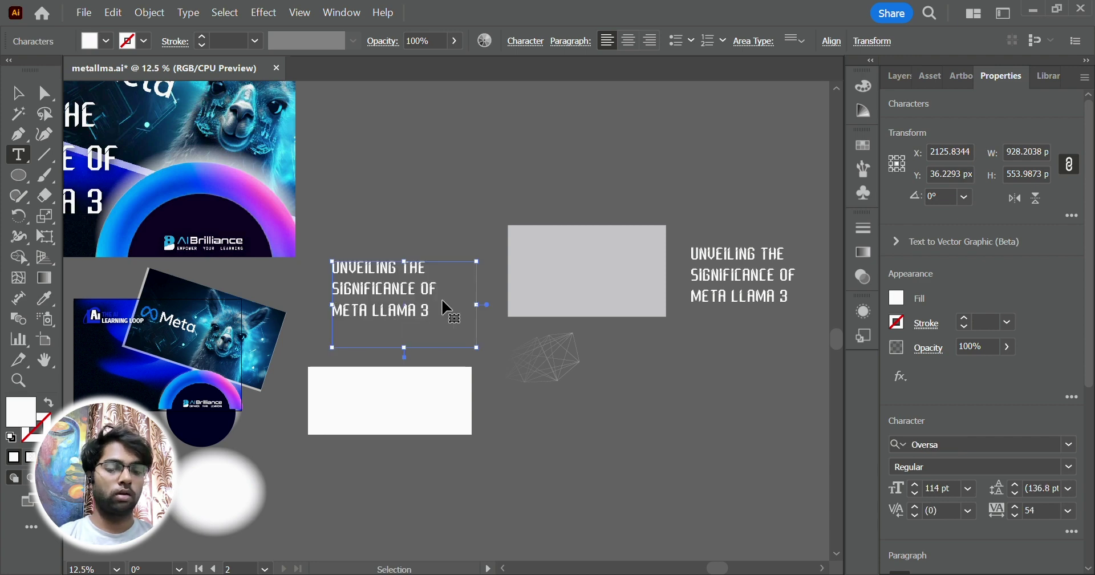
pyautogui.hscroll(-3, 447, 305)
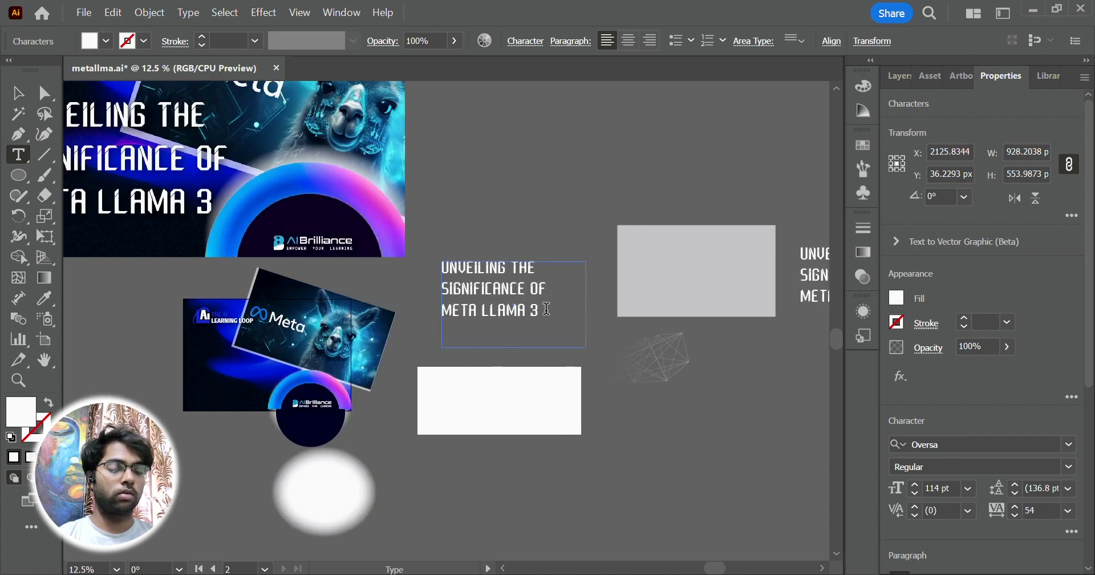
# Examine the headline's font family, leading and tracking settings.
pyautogui.click(960, 444)
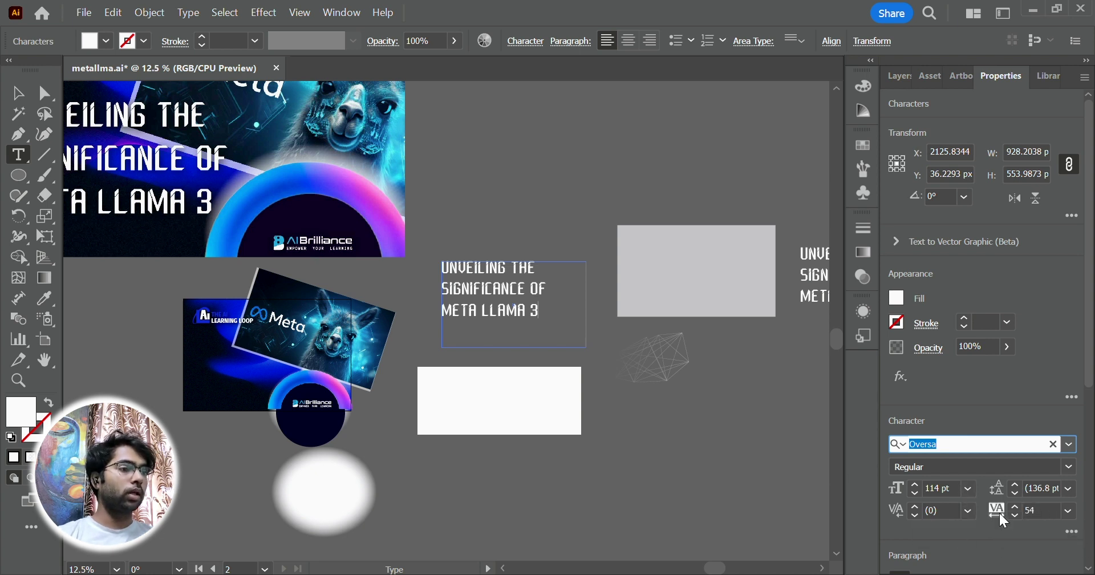
pyautogui.click(1042, 510)
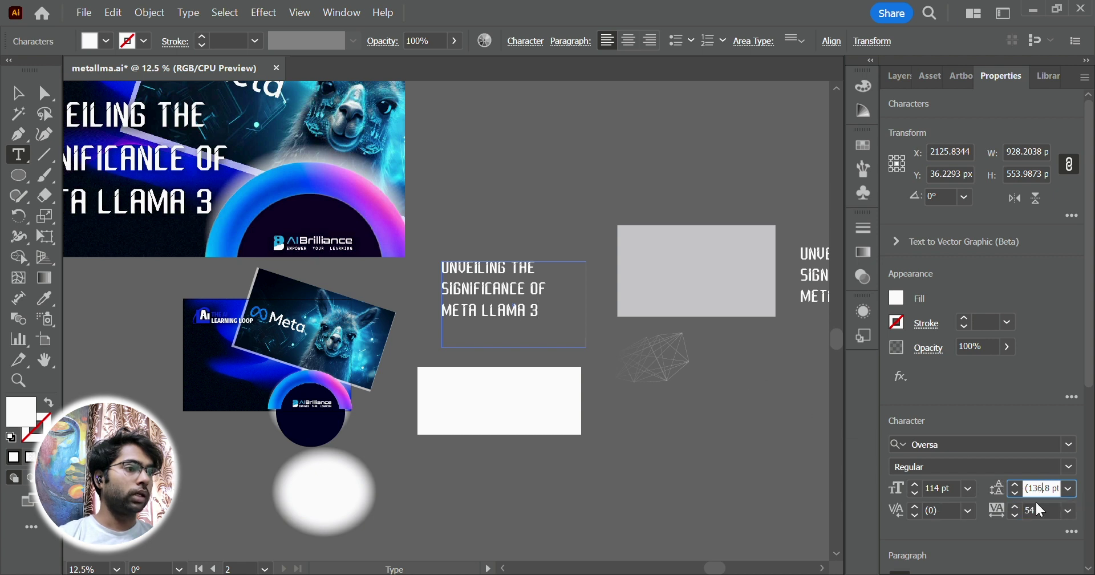
pyautogui.click(20, 93)
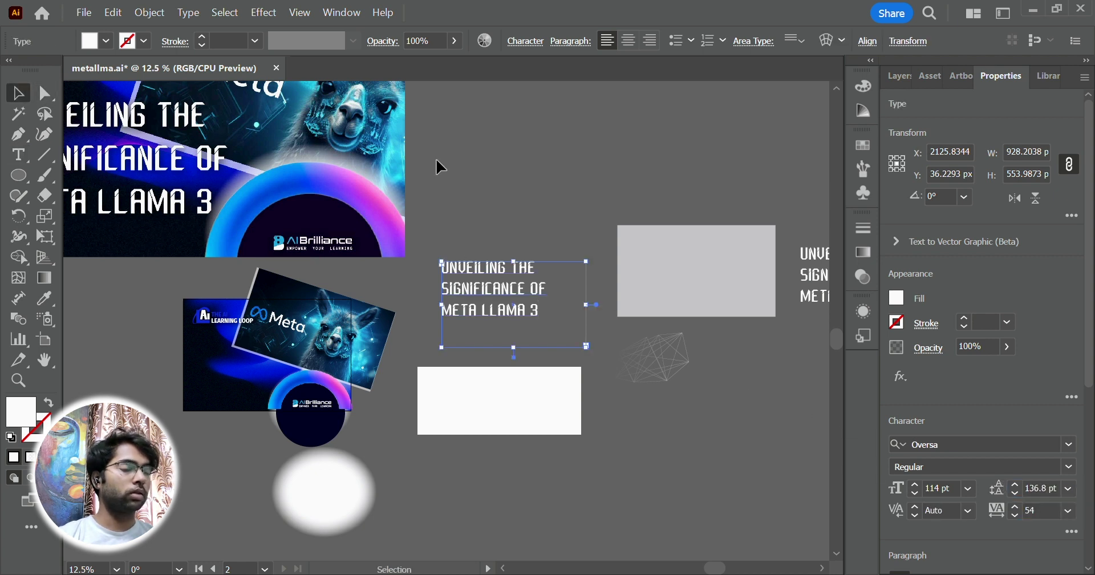
pyautogui.click(435, 159)
# Move the headline text frame onto the new banner, below the AI Learning Loop logo, at about X 536 px, Y 561 px.
pyautogui.hscroll(-2, 561, 311)
pyautogui.moveTo(566, 317); pyautogui.dragTo(350, 381)
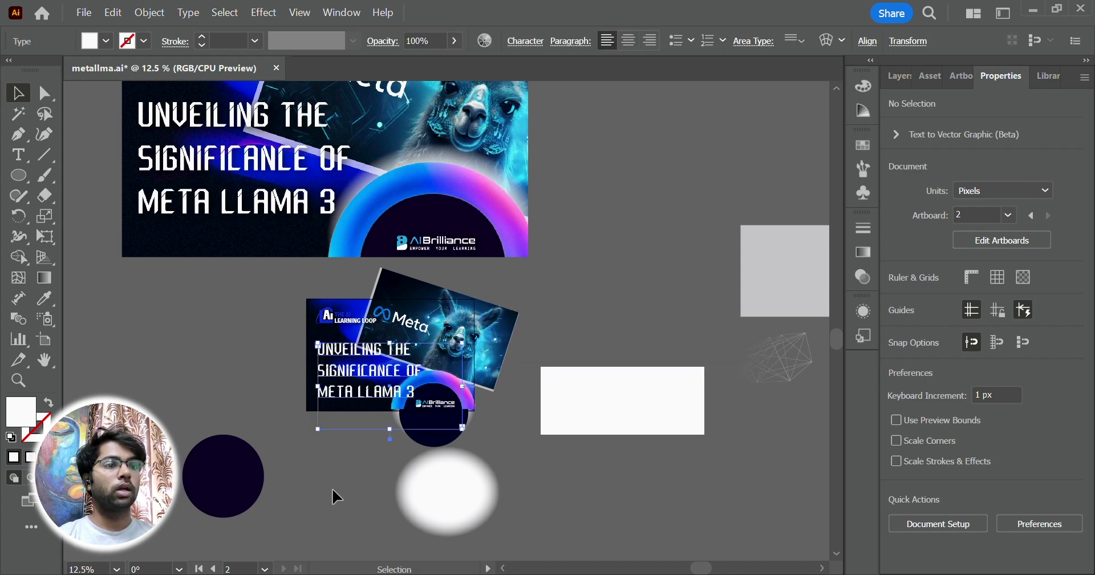
pyautogui.click(371, 393)
# Reduce the headline's font size to slightly below 94 pt.
pyautogui.scroll(2, 371, 393)
pyautogui.click(350, 398)
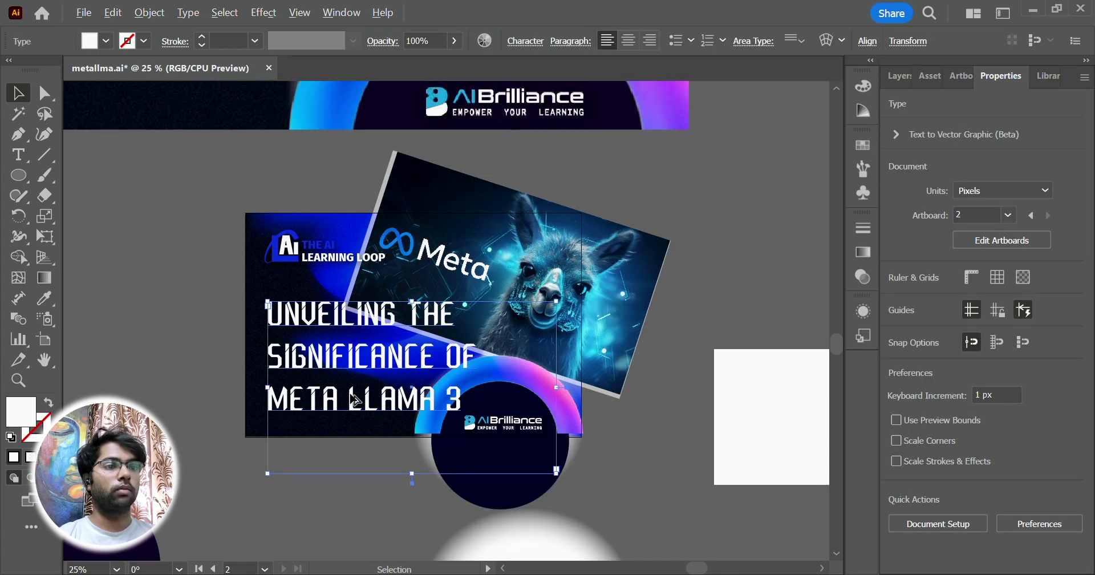
pyautogui.scroll(1, 595, 489)
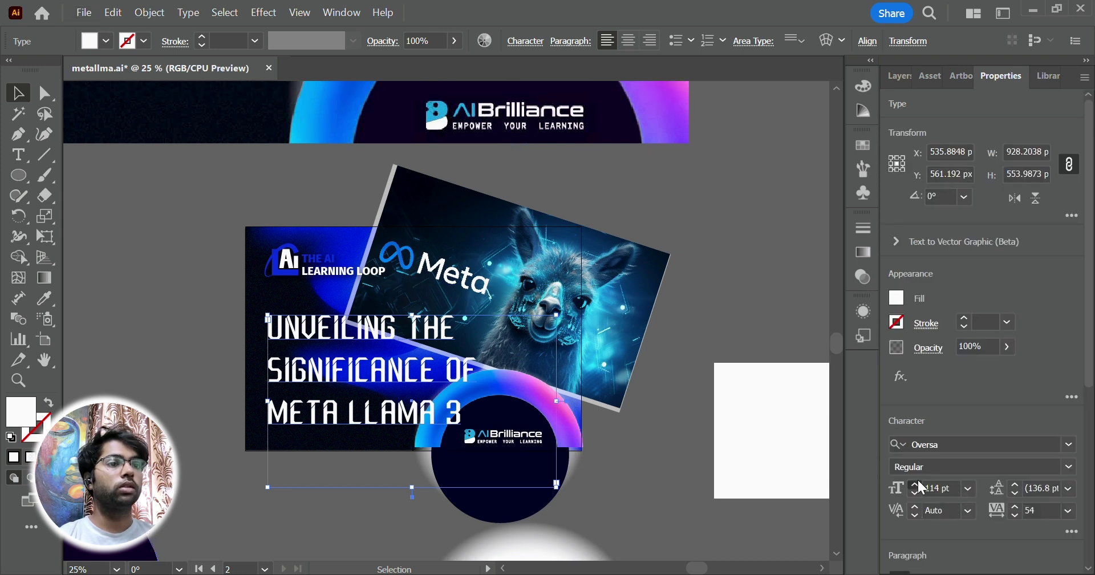
pyautogui.click(940, 488)
pyautogui.scroll(-20, 941, 488)
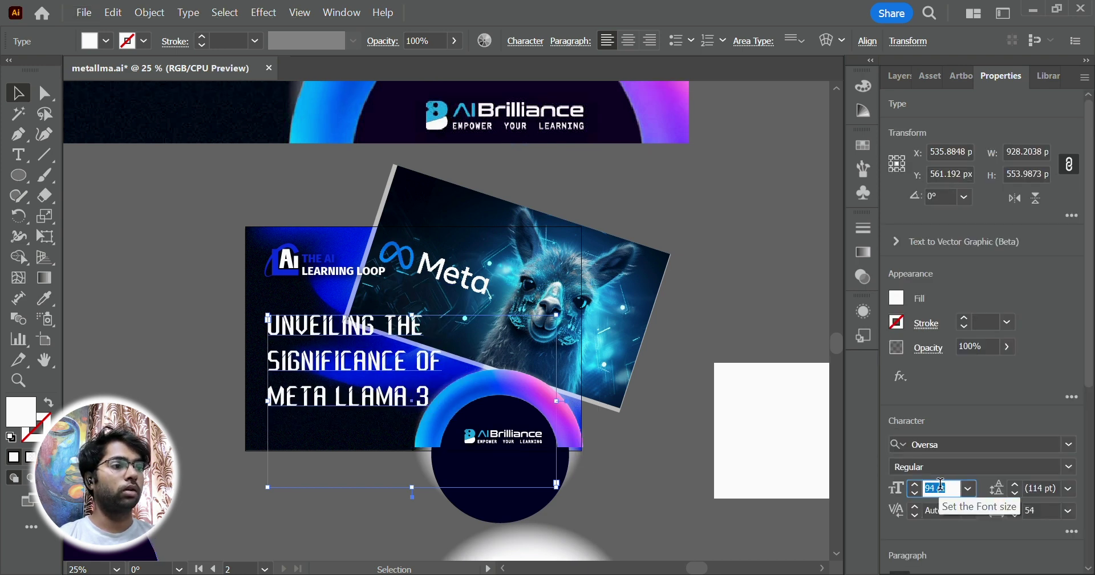
pyautogui.scroll(-5, 940, 488)
pyautogui.click(650, 482)
# Try reducing the headline's font size further, to 79 pt.
pyautogui.scroll(1, 507, 478)
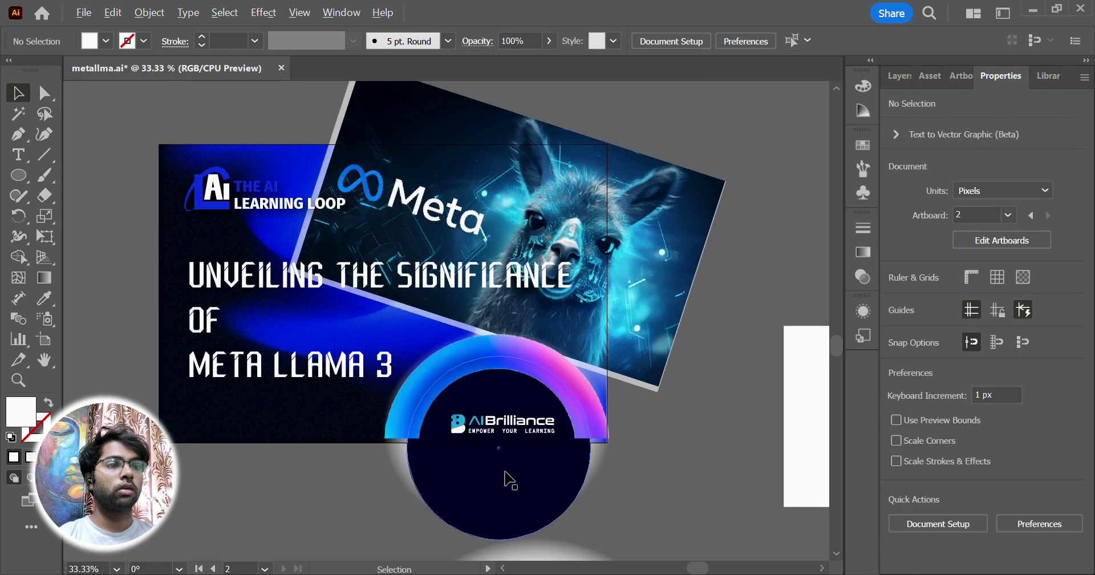
pyautogui.scroll(1, 509, 479)
pyautogui.hscroll(-4, 391, 318)
pyautogui.click(493, 288)
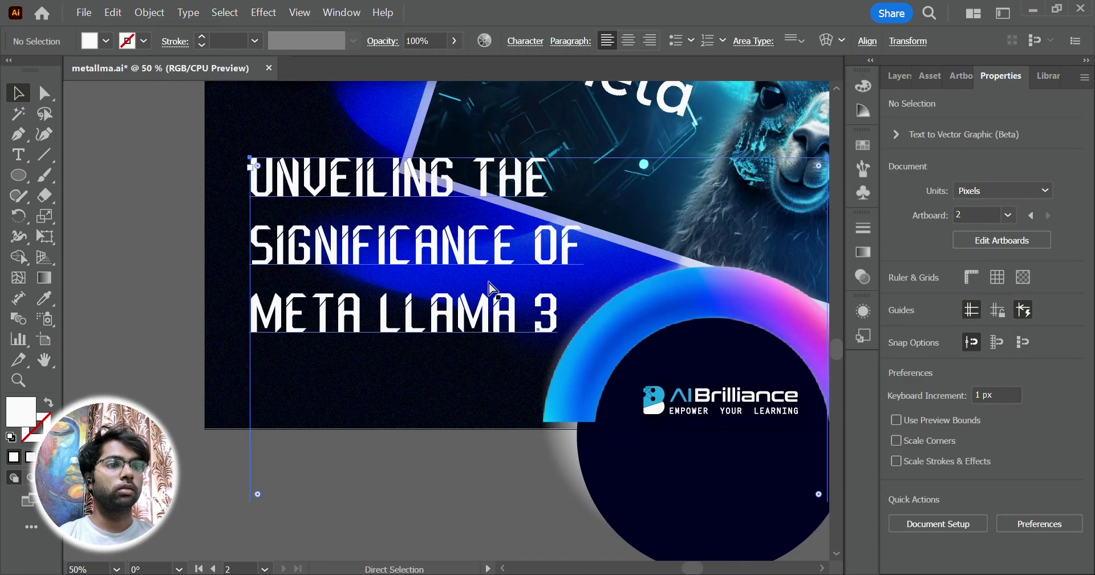
pyautogui.click(946, 486)
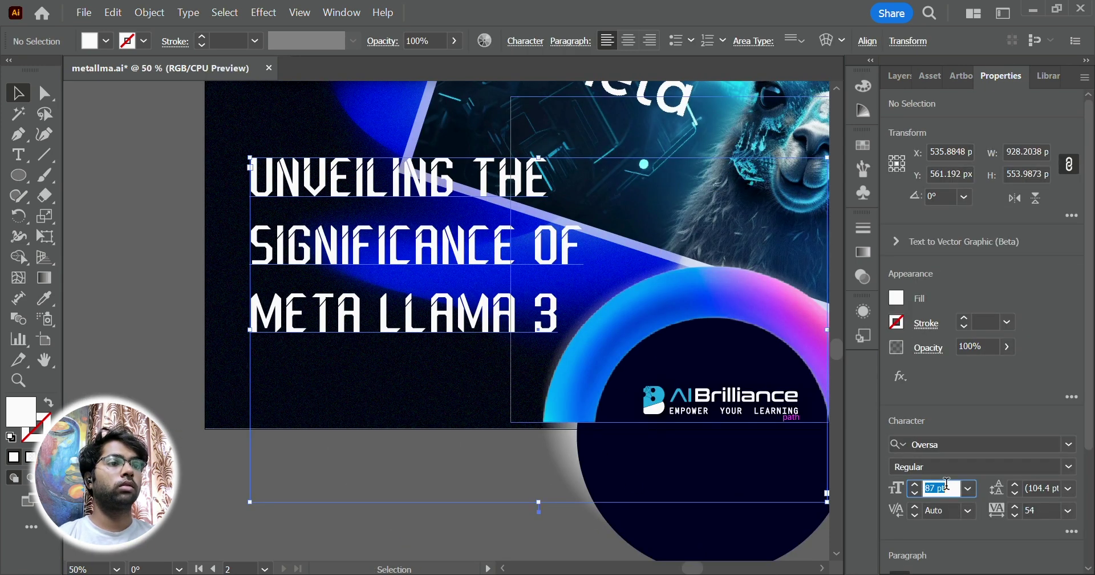
pyautogui.scroll(-2, 946, 483)
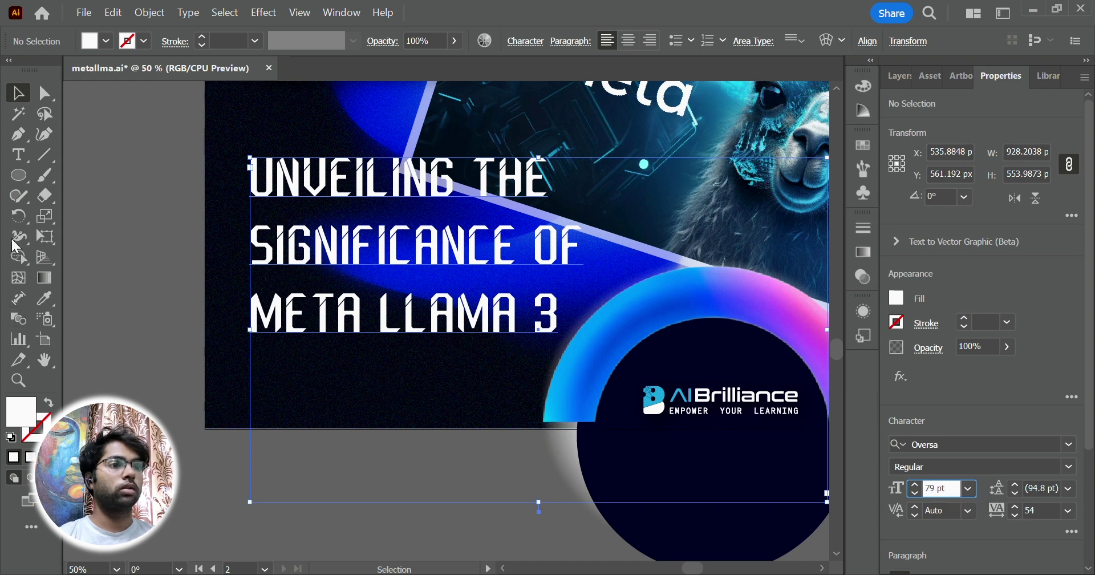
# Select all of the headline's characters and set their font size to 85 pt.
pyautogui.doubleClick(366, 206)
pyautogui.hotkey('ctrl', 'a')
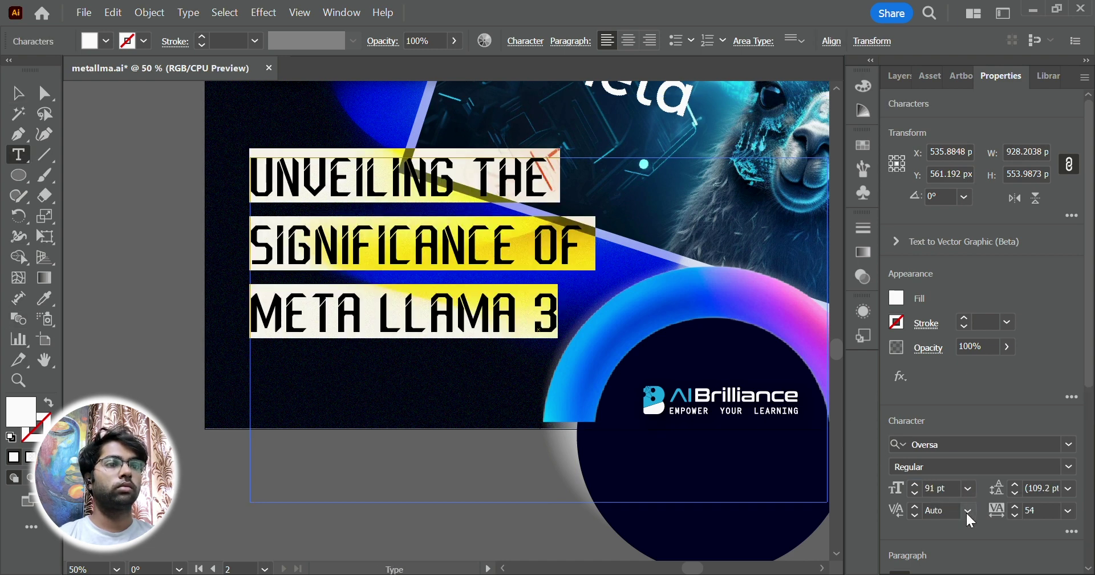
pyautogui.click(944, 488)
pyautogui.scroll(-6, 943, 488)
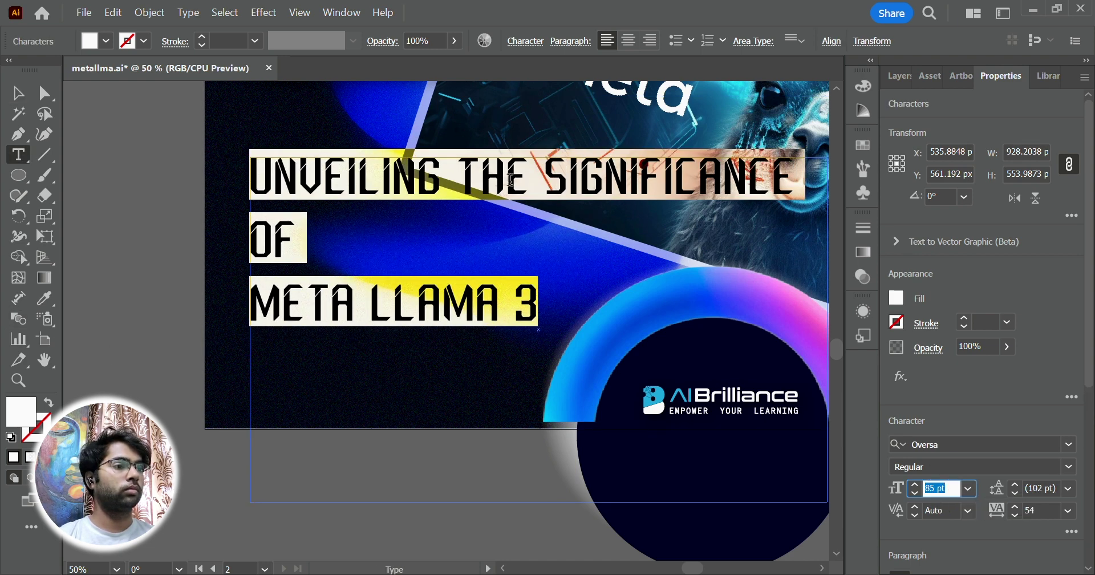
# Break the headline's first line after "THE" so that "SIGNIFICANCE OF" starts the second line without a leading space.
pyautogui.click(537, 179)
pyautogui.press('Return')
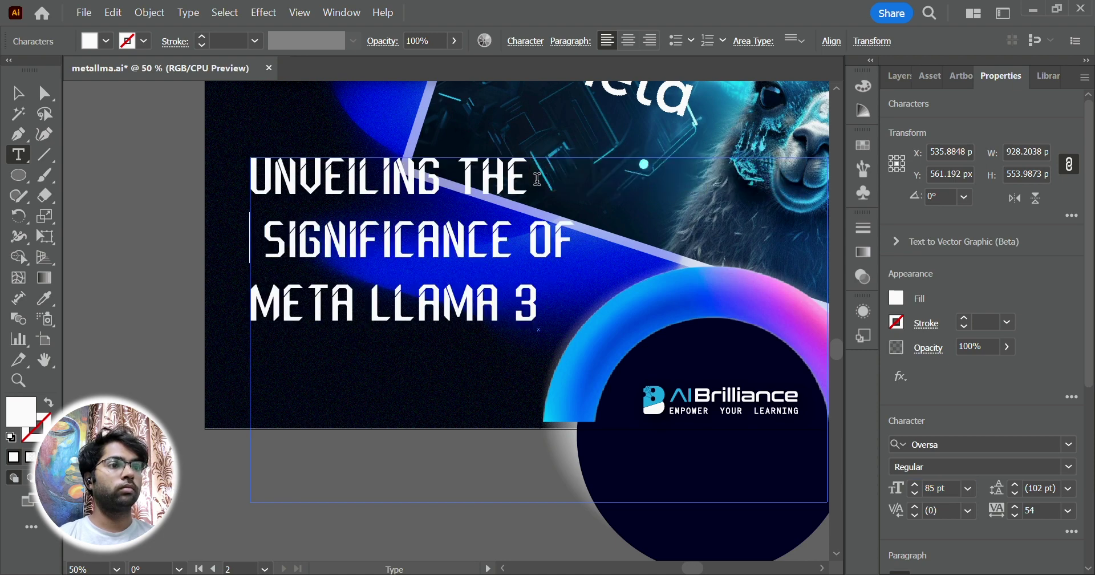
pyautogui.press('BackSpace')
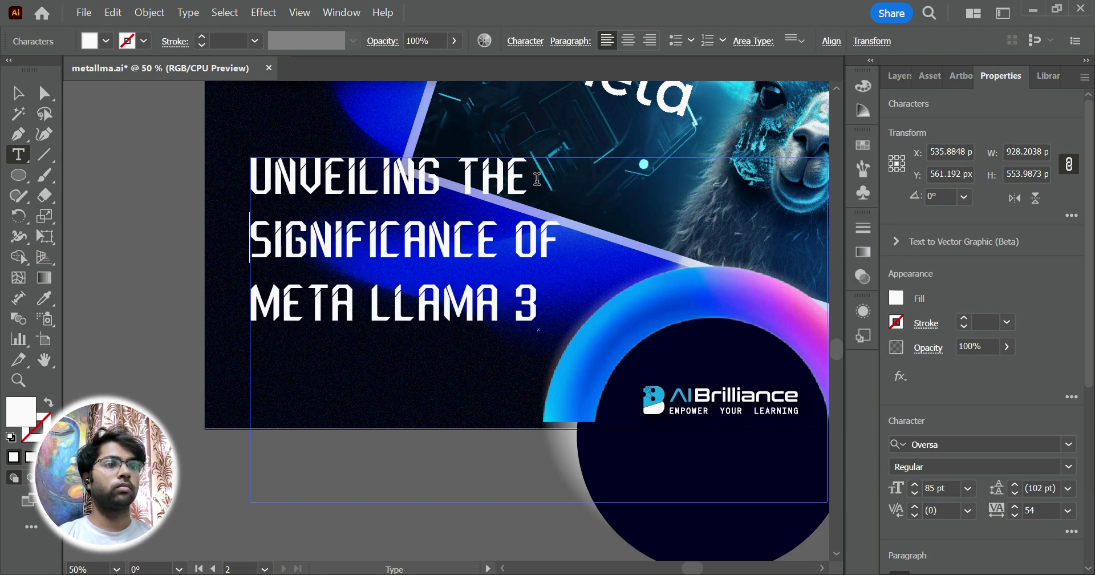
pyautogui.click(24, 102)
pyautogui.click(152, 103)
# Examine the banner's overall composition with the resized headline, including in full-screen presentation view.
pyautogui.scroll(4, 613, 374)
pyautogui.scroll(-1, 613, 373)
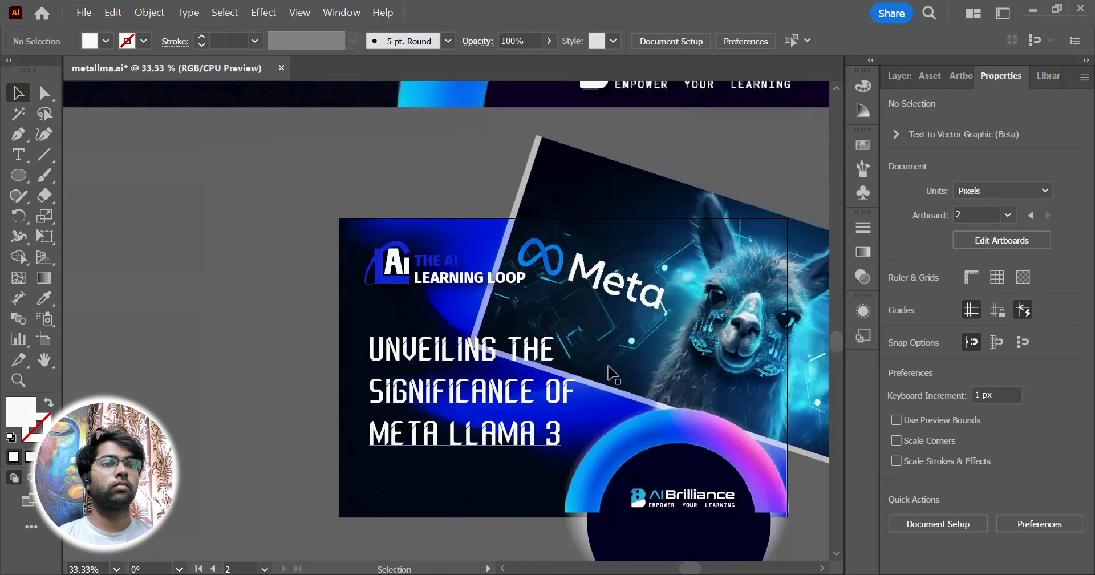
pyautogui.hscroll(3, 612, 374)
pyautogui.scroll(-2, 613, 373)
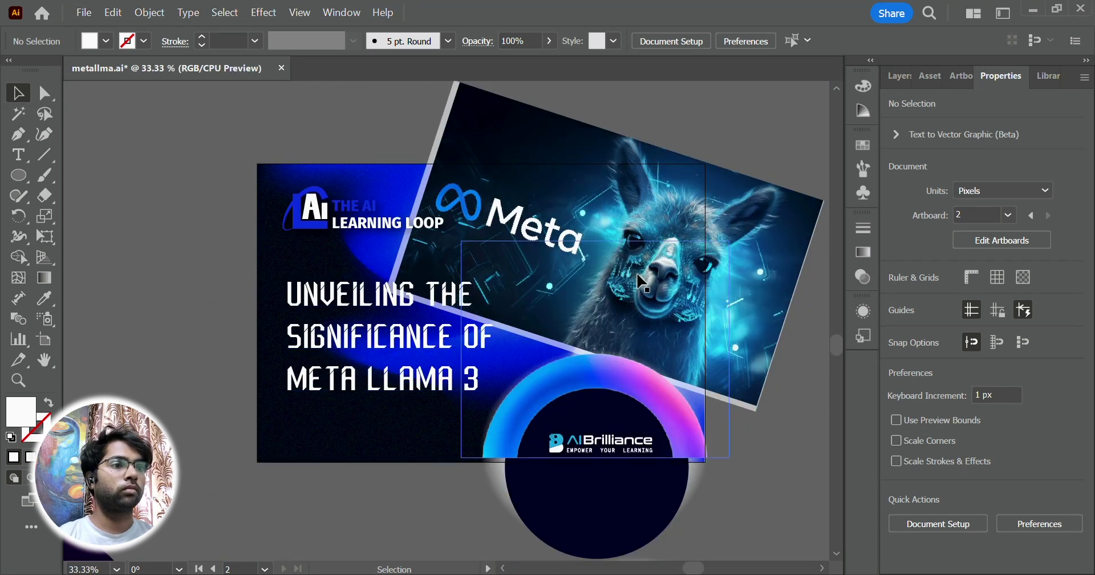
pyautogui.scroll(-1, 754, 409)
pyautogui.hotkey('shift', 'f')
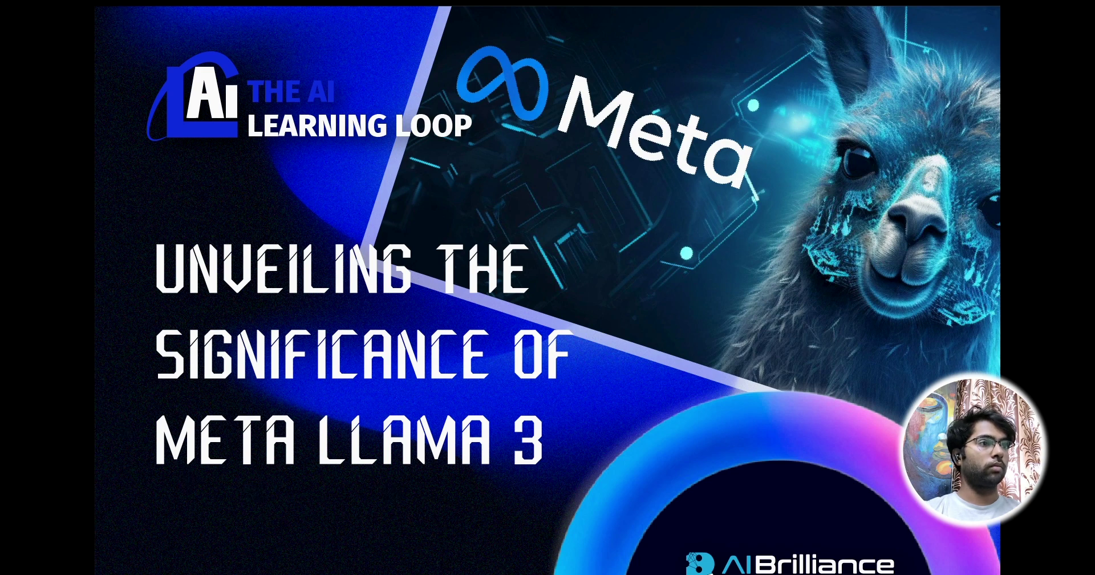
pyautogui.press('Escape')
pyautogui.hotkey('ctrl', '0')
pyautogui.scroll(-1, 642, 442)
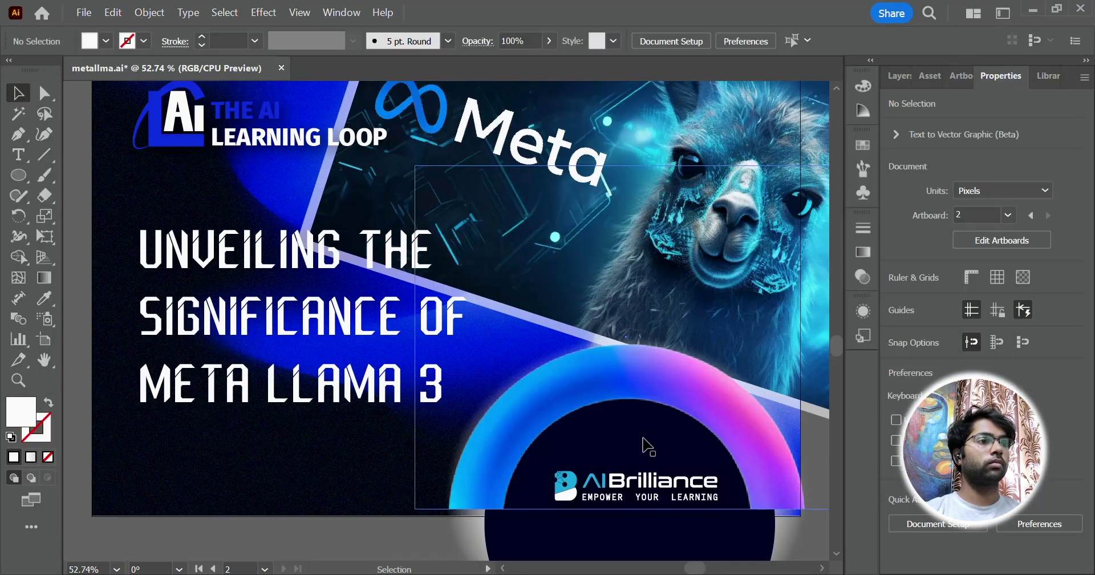
# Examine the banner's overall composition and the spare artwork lying around the artboard.
pyautogui.scroll(-1, 640, 439)
pyautogui.hscroll(1, 638, 437)
pyautogui.scroll(-1, 637, 437)
pyautogui.hscroll(1, 642, 444)
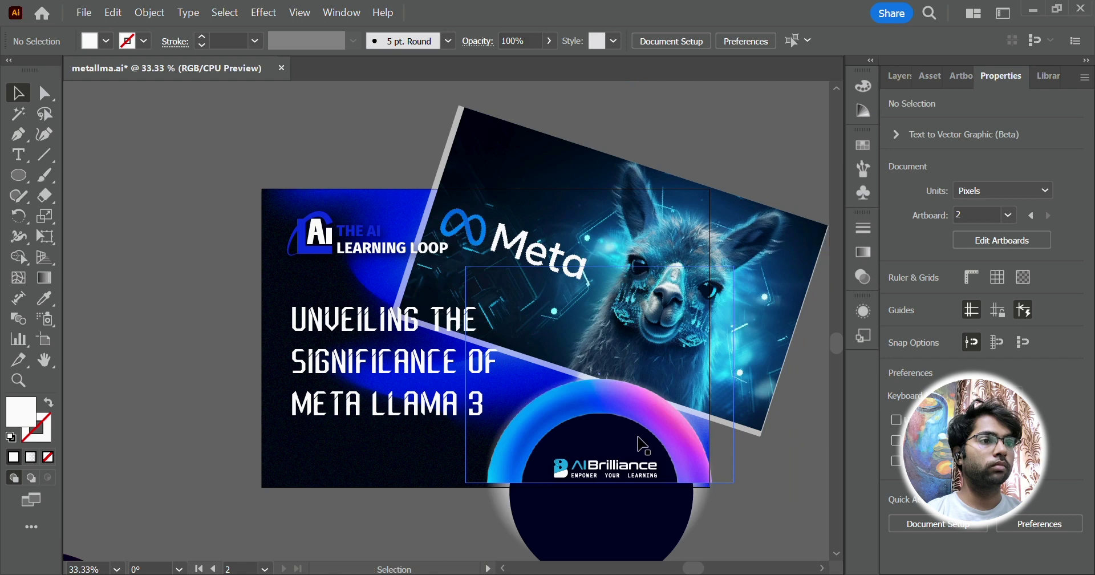
pyautogui.press('alt')
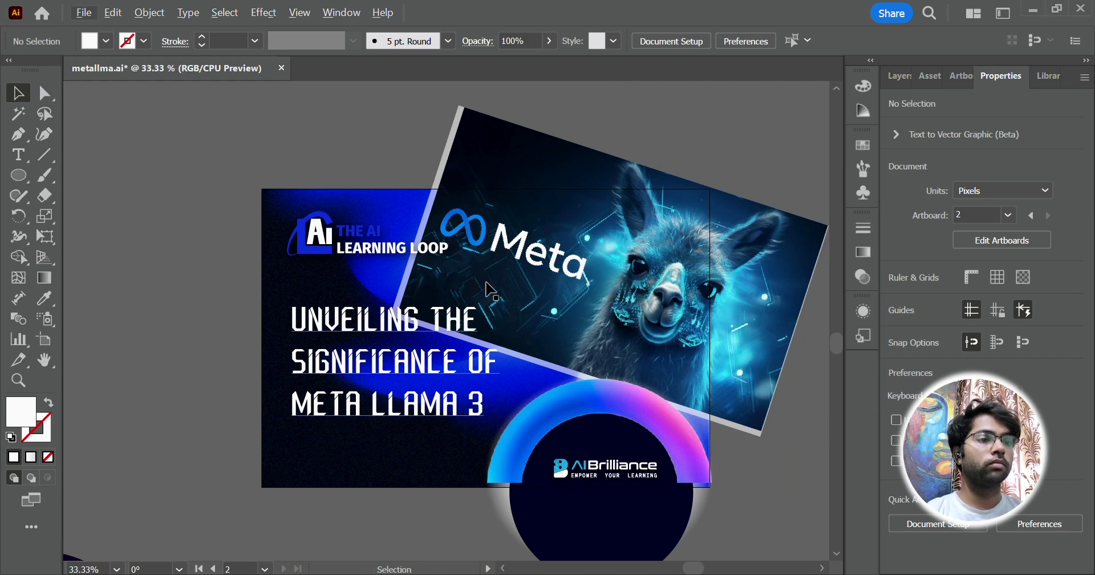
pyautogui.scroll(-1, 570, 371)
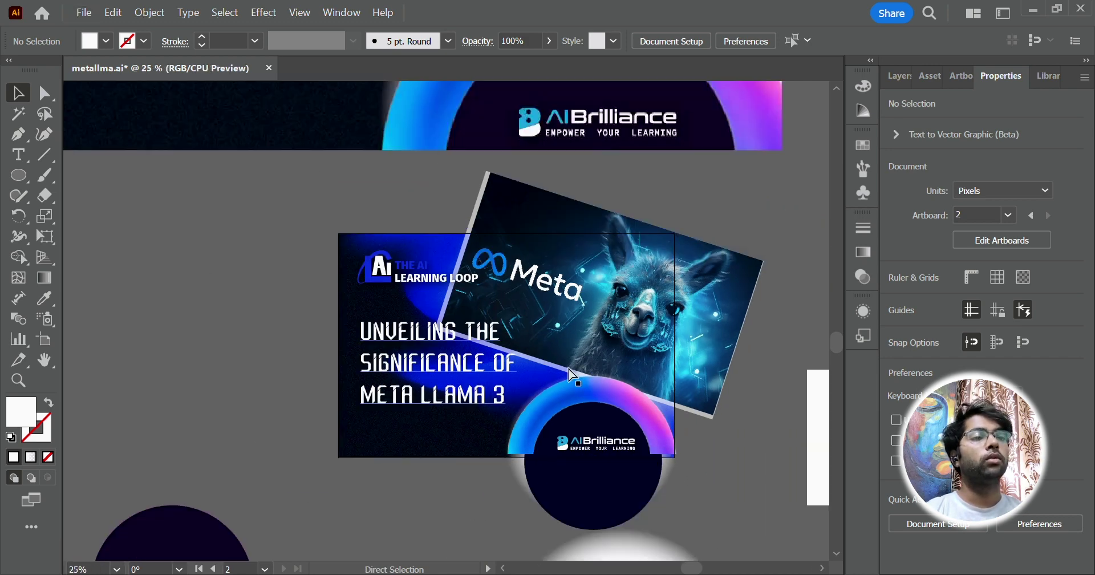
pyautogui.hscroll(5, 572, 374)
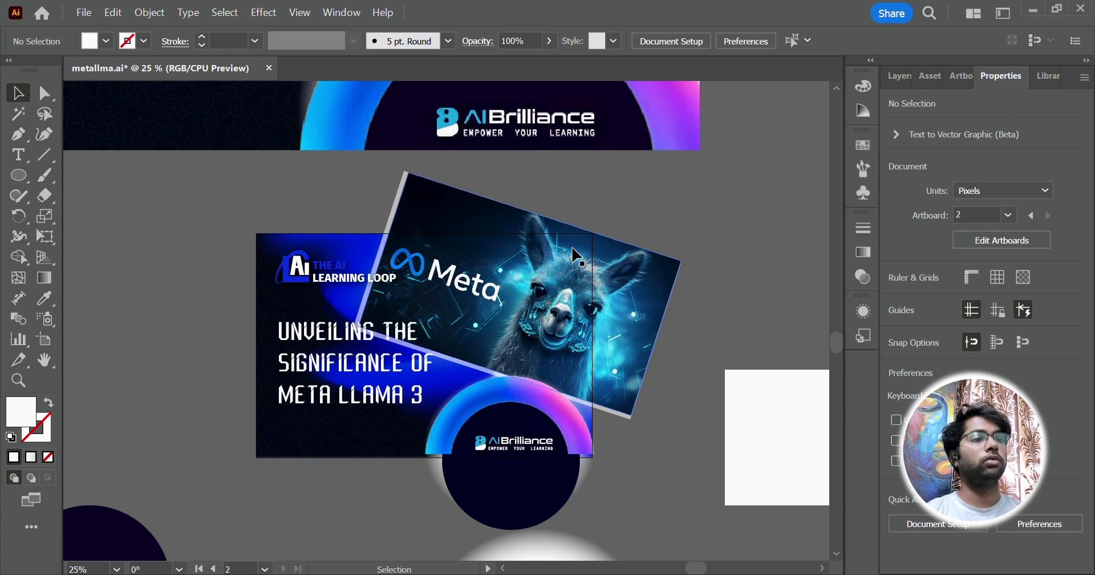
pyautogui.scroll(-1, 699, 213)
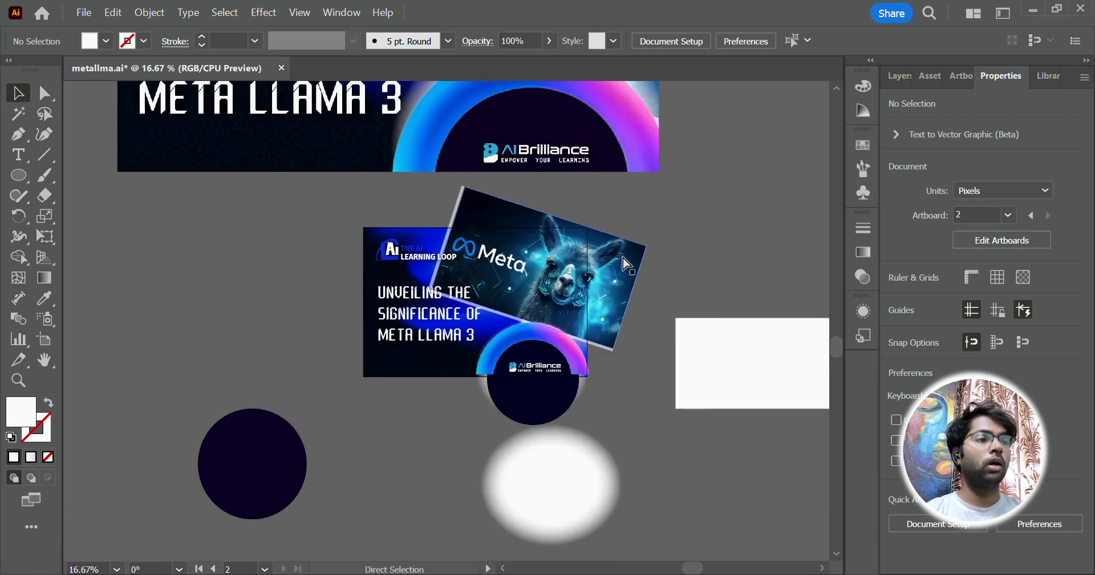
pyautogui.scroll(-1, 748, 285)
pyautogui.hscroll(4, 753, 291)
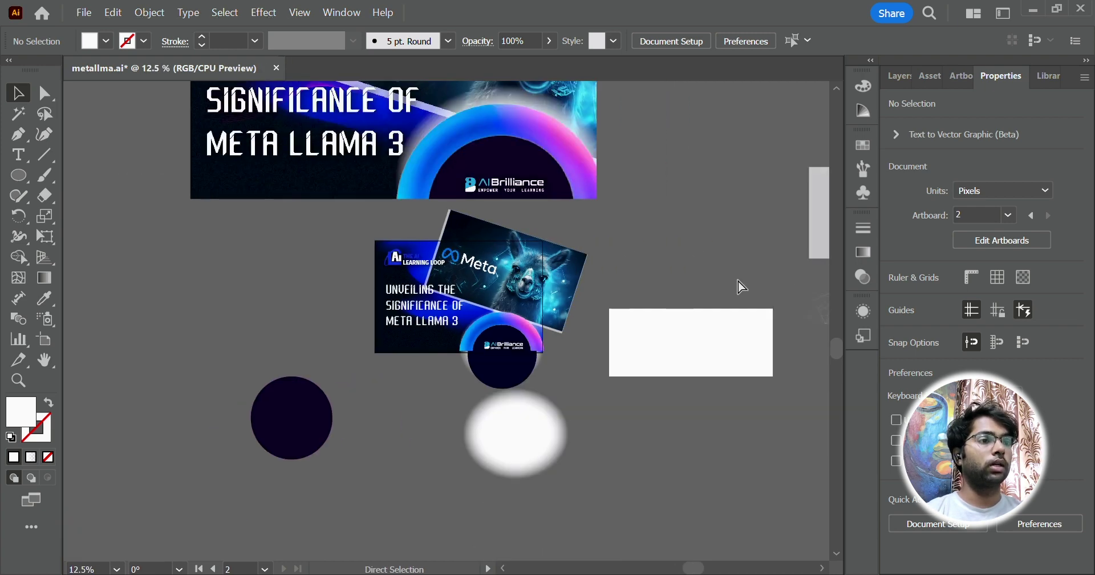
# Move the faint line-network graphic from outside the artboard to the banner's lower edge, below the headline and beside the arch.
pyautogui.moveTo(747, 305); pyautogui.dragTo(373, 348)
pyautogui.moveTo(360, 357); pyautogui.dragTo(425, 354)
pyautogui.scroll(3, 411, 365)
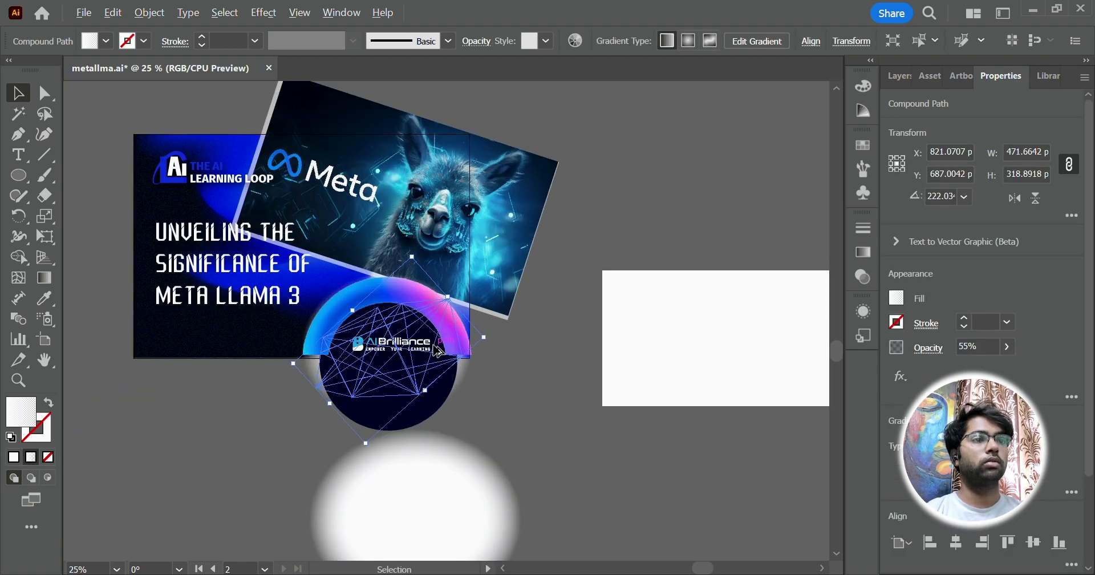
pyautogui.moveTo(403, 393); pyautogui.dragTo(225, 425)
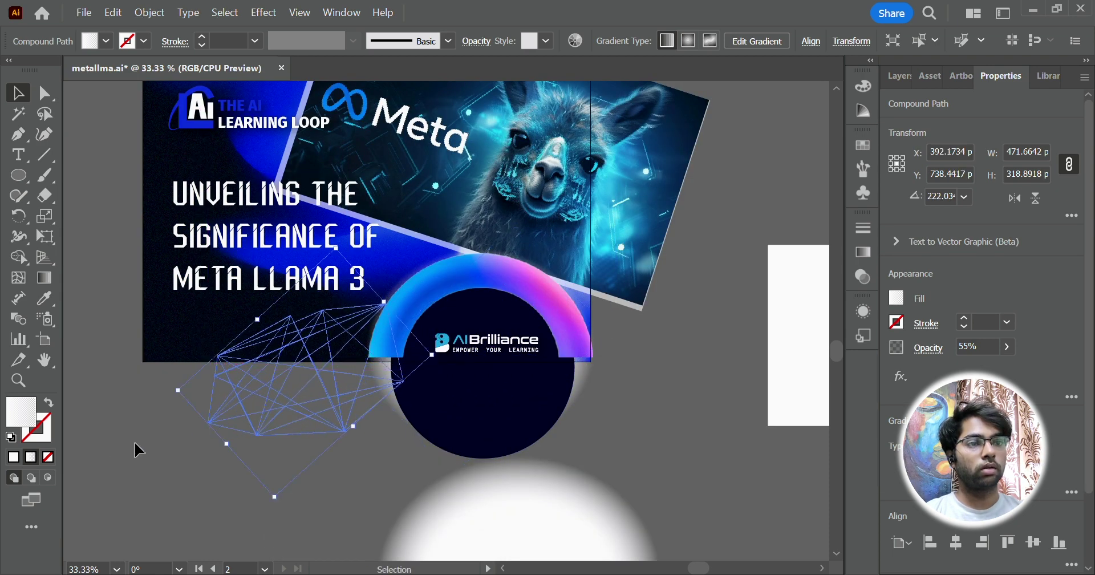
pyautogui.click(136, 442)
pyautogui.moveTo(340, 398); pyautogui.dragTo(285, 403)
pyautogui.click(363, 462)
pyautogui.scroll(1, 366, 465)
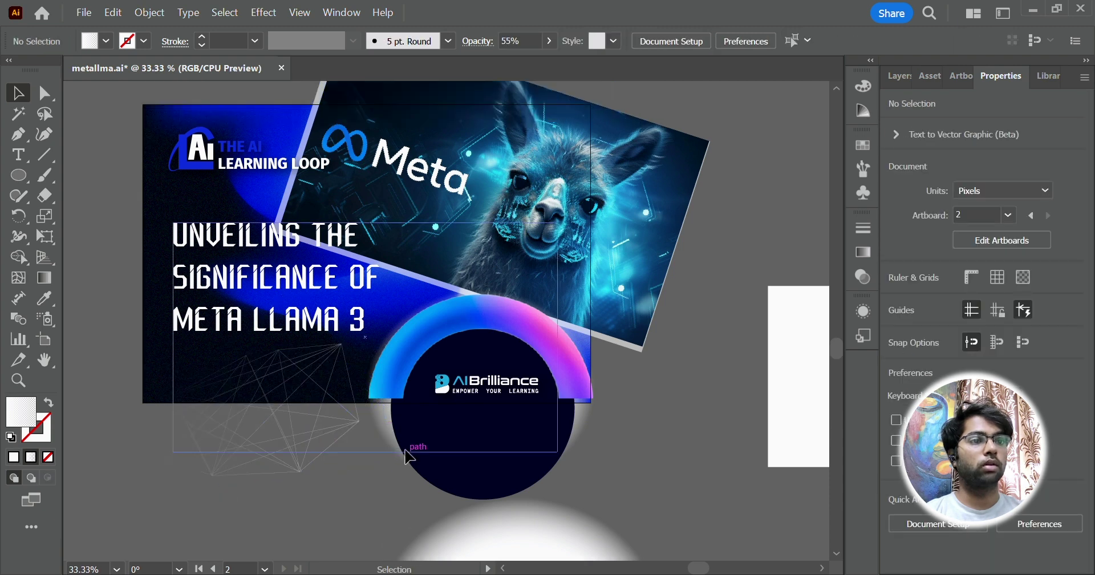
# Add a Stylize Drop Shadow effect to the headline text, with its preview on.
pyautogui.keyDown('alt'); pyautogui.scroll(-1, 403, 453); pyautogui.keyUp('alt')
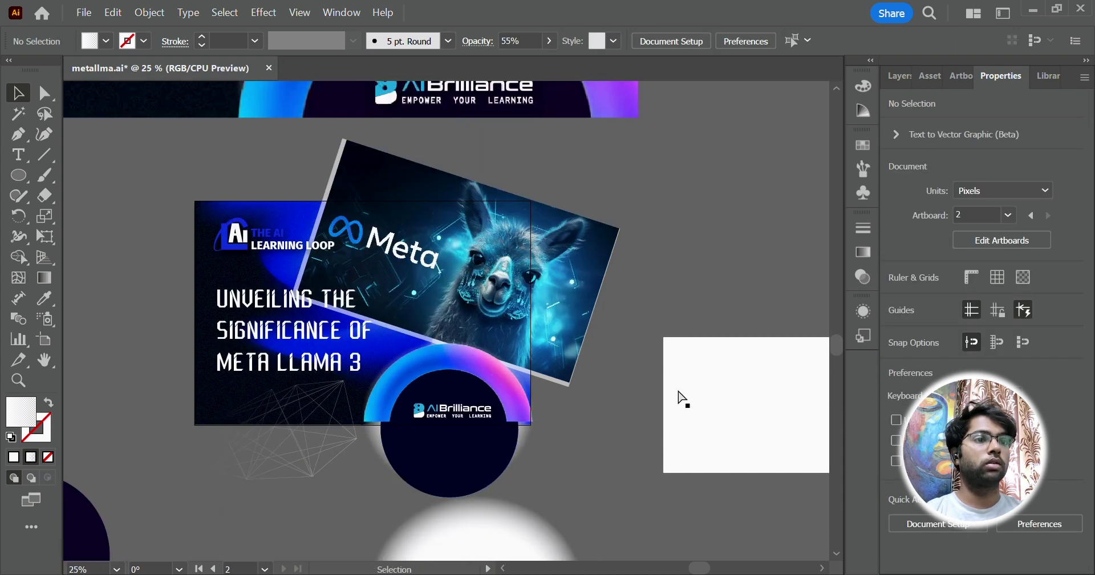
pyautogui.hscroll(-1, 677, 418)
pyautogui.scroll(1, 538, 455)
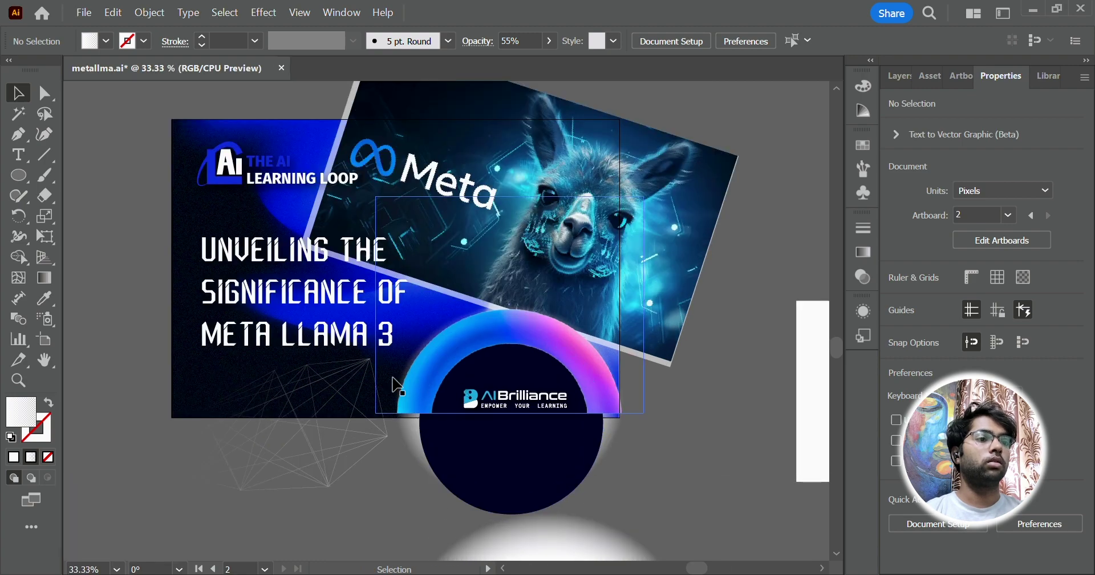
pyautogui.scroll(2, 436, 397)
pyautogui.keyDown('alt'); pyautogui.scroll(-1, 494, 394); pyautogui.keyUp('alt')
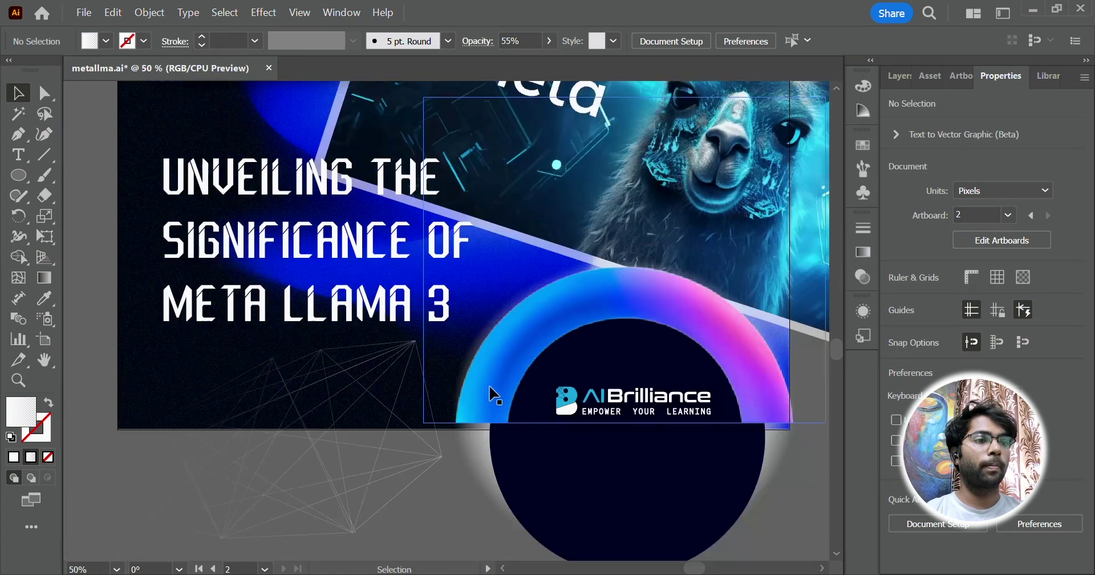
pyautogui.scroll(2, 489, 391)
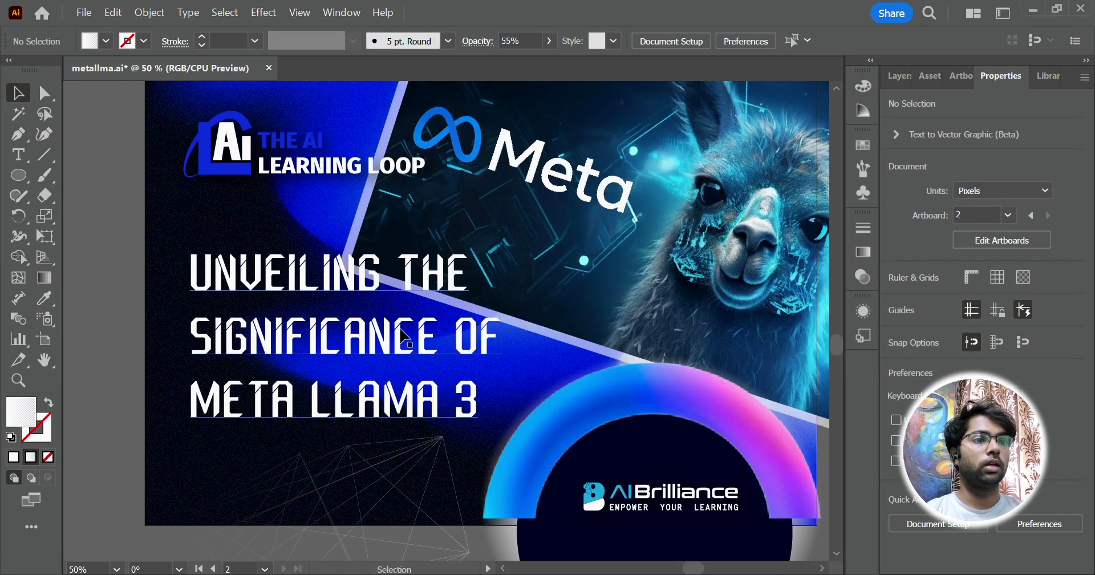
pyautogui.click(335, 284)
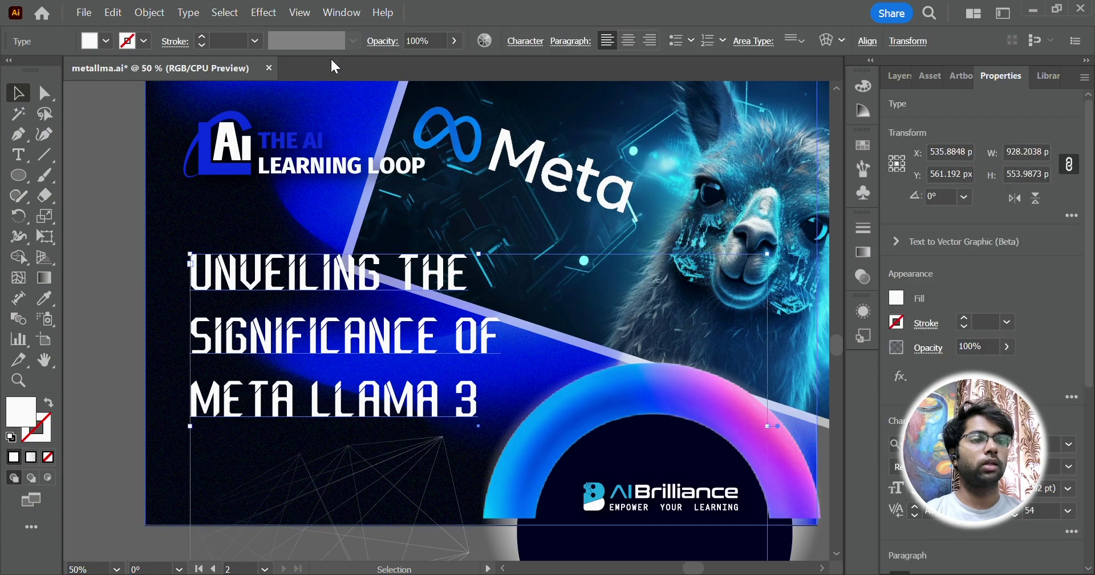
pyautogui.click(271, 15)
pyautogui.moveTo(348, 235)
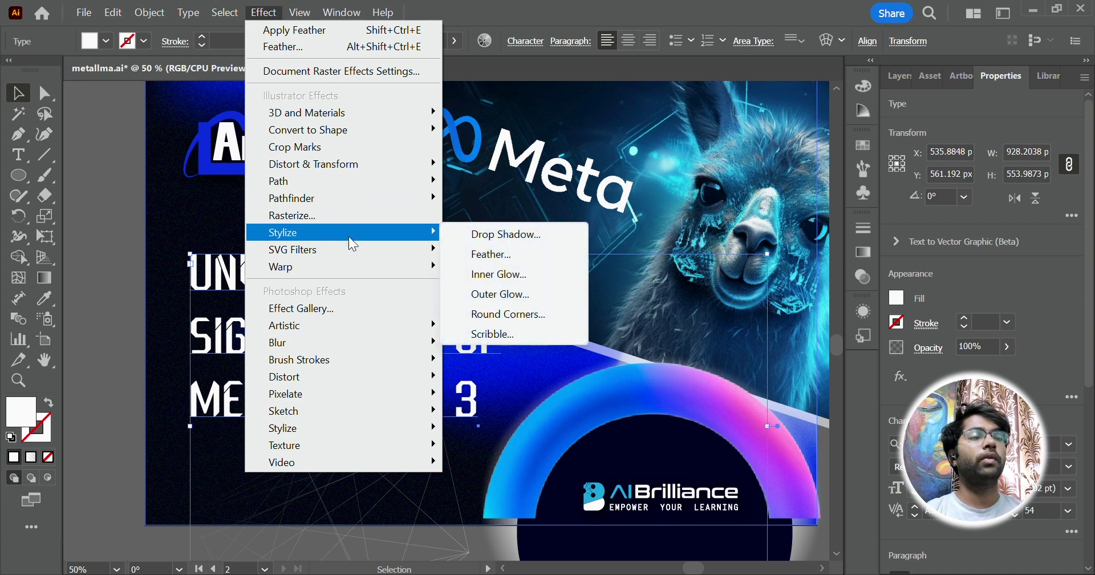
pyautogui.click(507, 235)
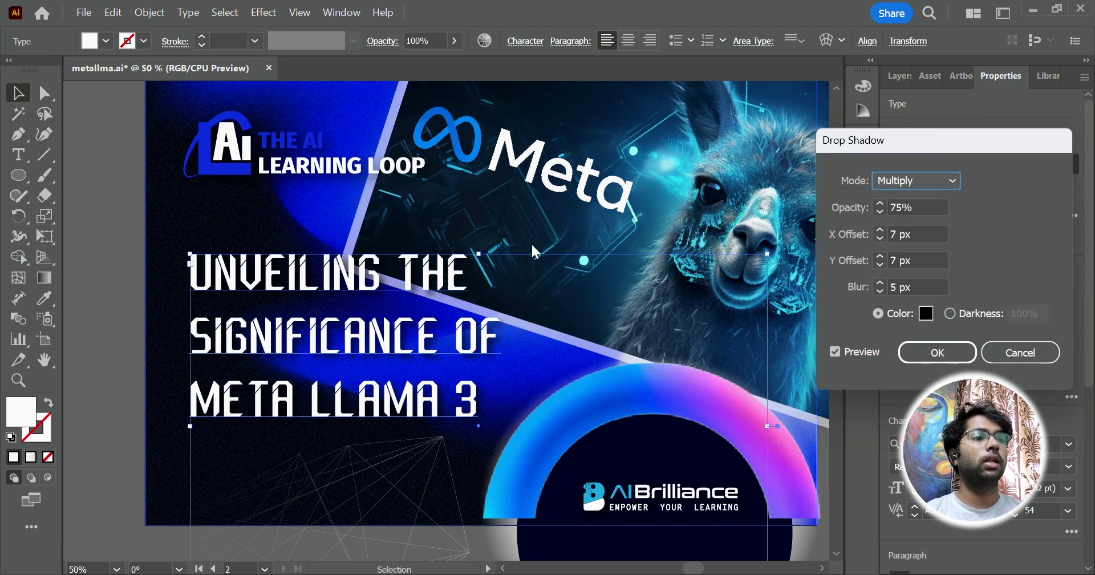
# Set the headline shadow's blur to 16 px, keep Multiply mode, and apply the effect.
pyautogui.click(925, 288)
pyautogui.tripleClick(926, 287)
pyautogui.write('11')
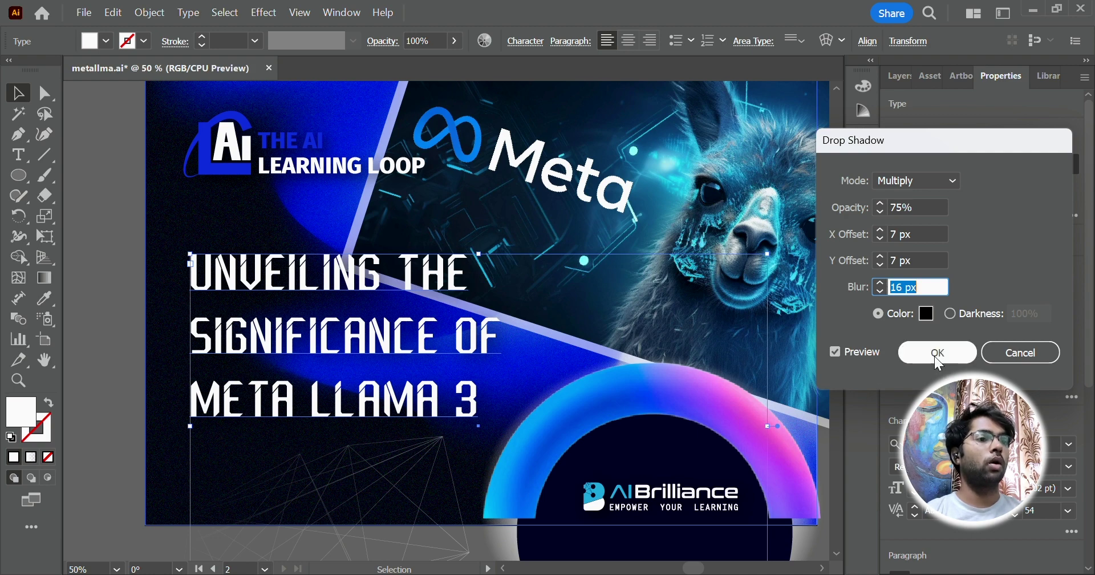
pyautogui.click(927, 181)
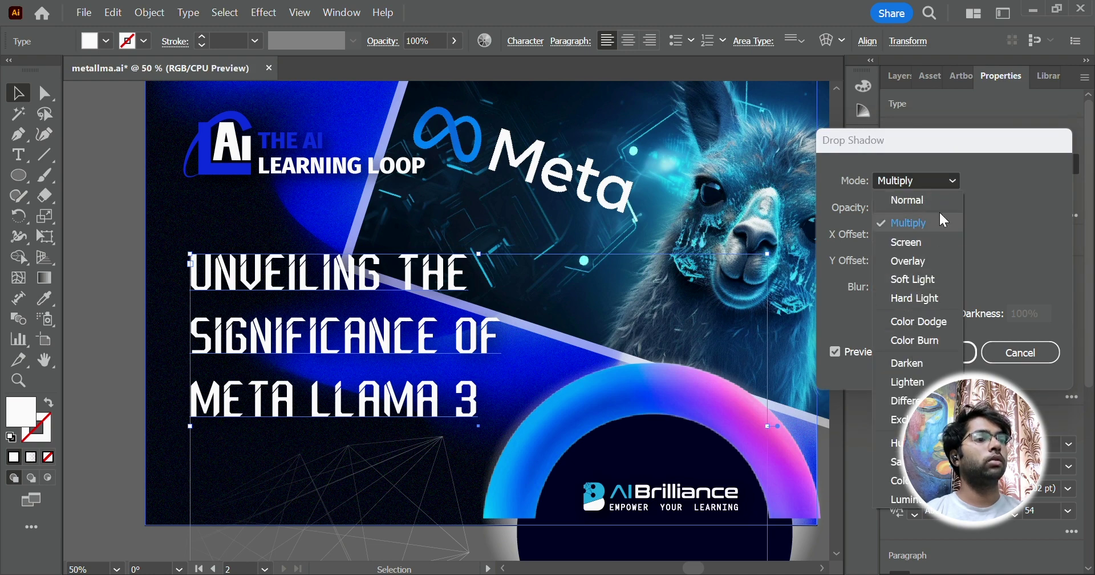
pyautogui.click(939, 179)
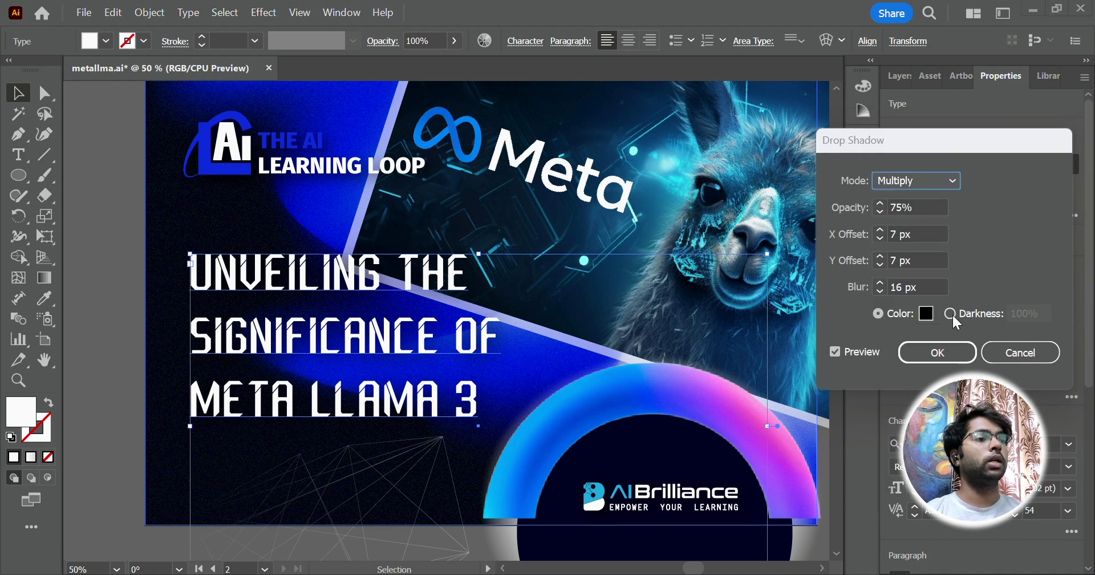
pyautogui.click(942, 353)
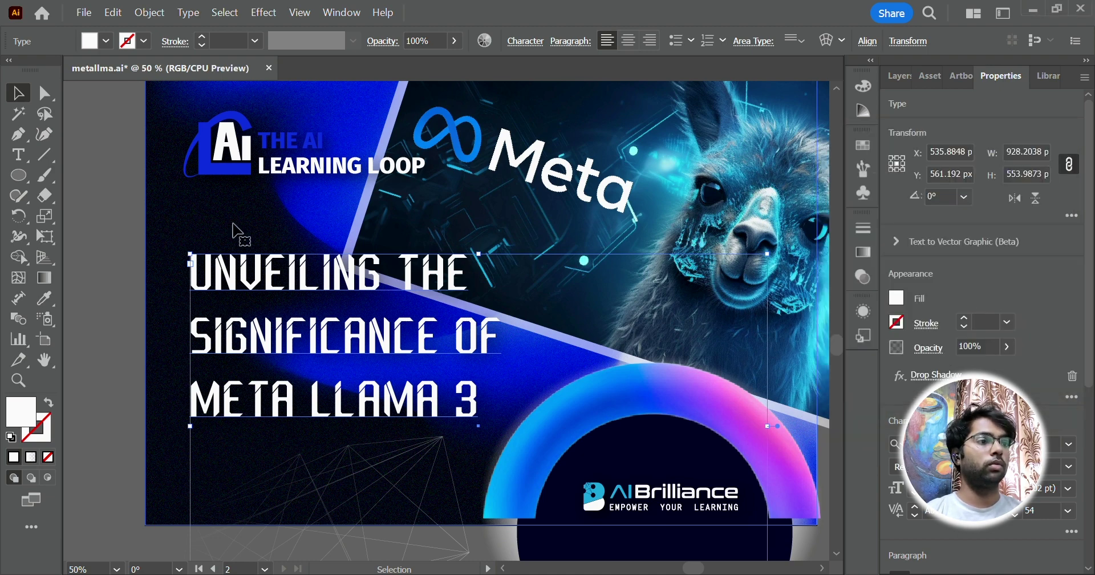
# Scale The AI Learning Loop logo down slightly from its lower-right corner, keeping its upper-left corner in place.
pyautogui.hotkey('ctrl', '-')
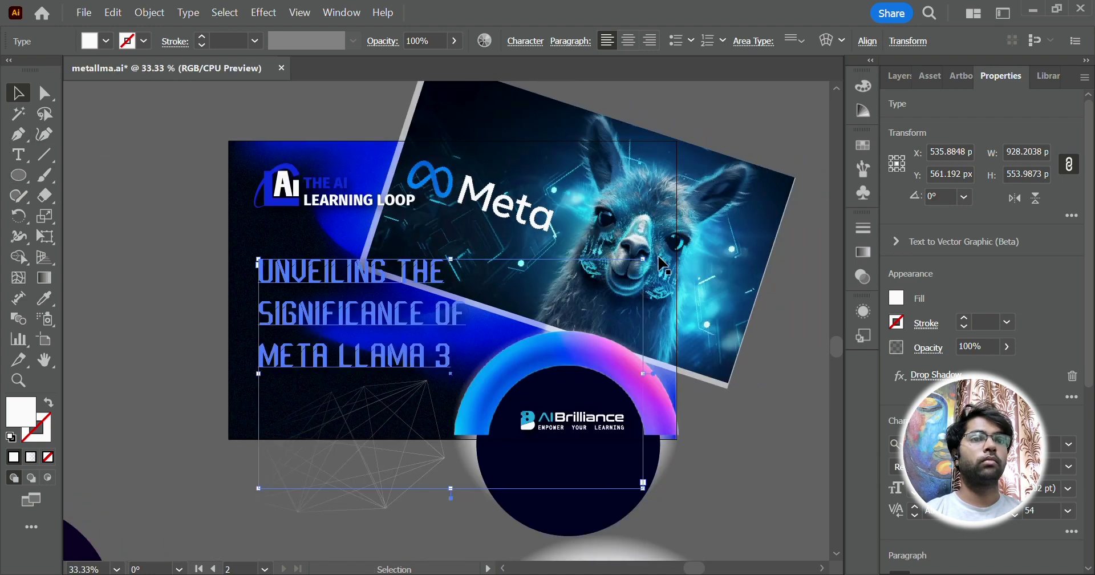
pyautogui.click(776, 120)
pyautogui.scroll(1, 744, 134)
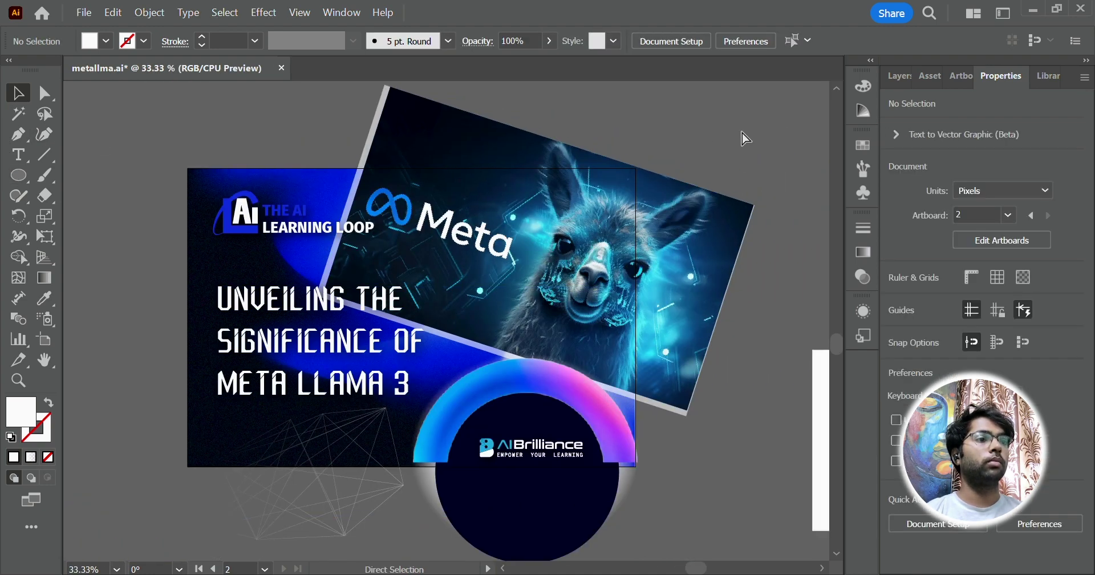
pyautogui.hscroll(2, 745, 138)
pyautogui.click(333, 227)
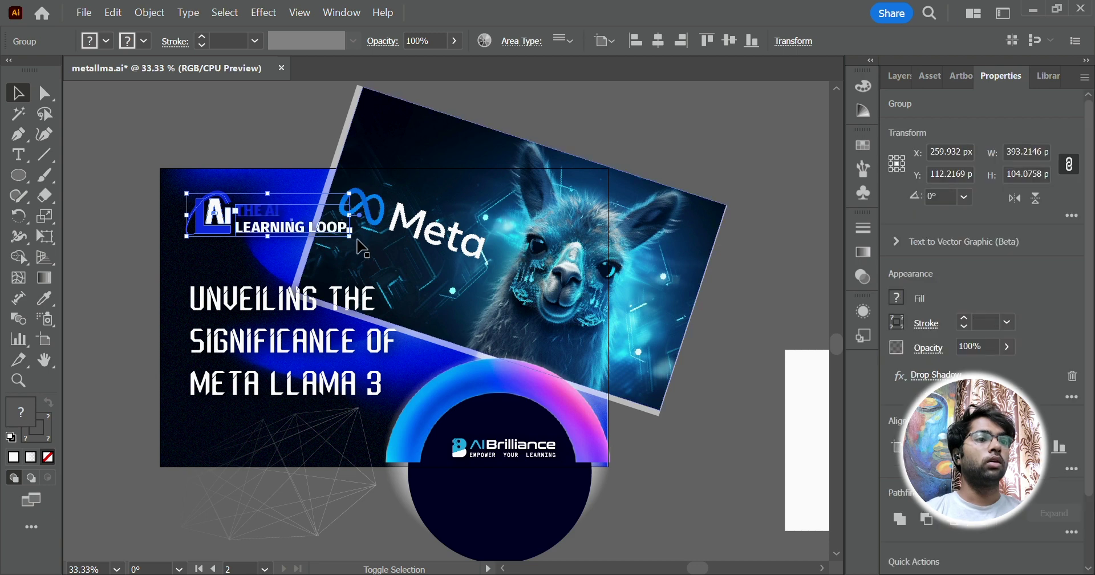
pyautogui.moveTo(350, 236); pyautogui.dragTo(340, 233)
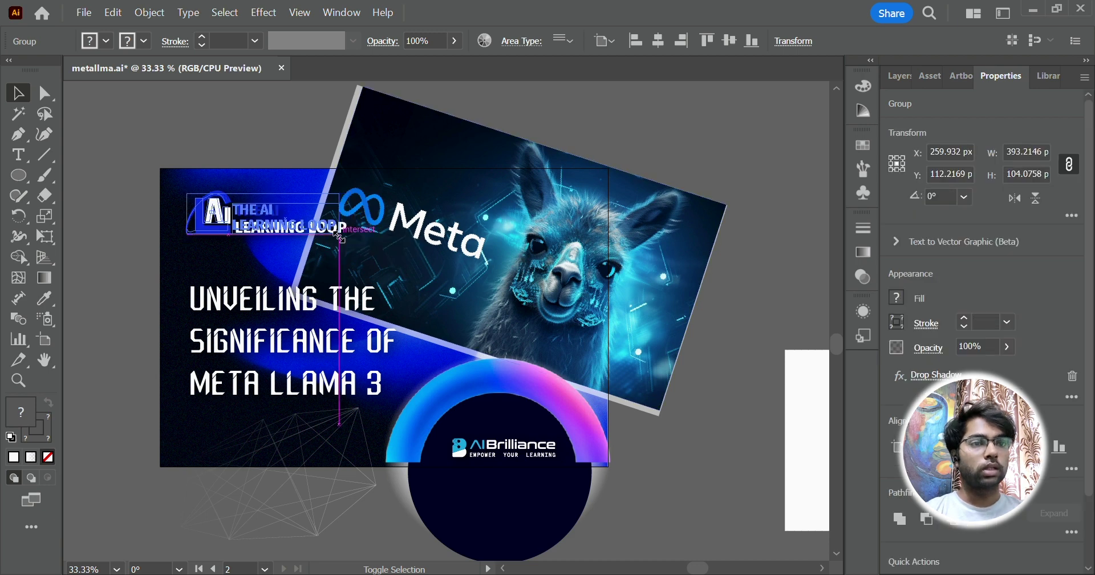
pyautogui.click(683, 166)
# Move the AIBrilliance logo inside the arch about 17 px up and 4 px to the left, using outline view to select it.
pyautogui.scroll(-2, 494, 392)
pyautogui.scroll(4, 494, 392)
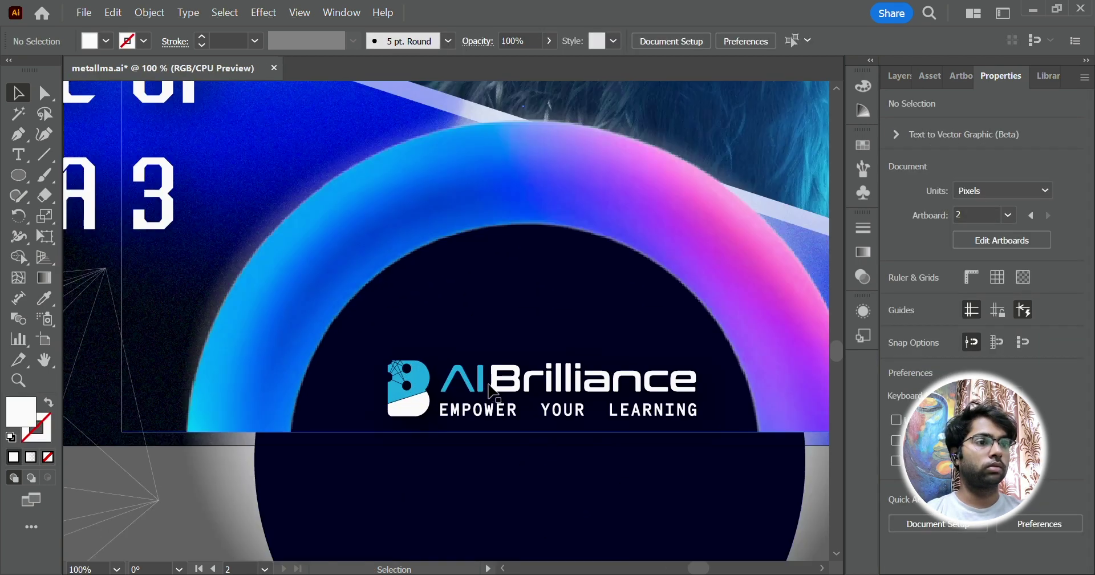
pyautogui.click(489, 393)
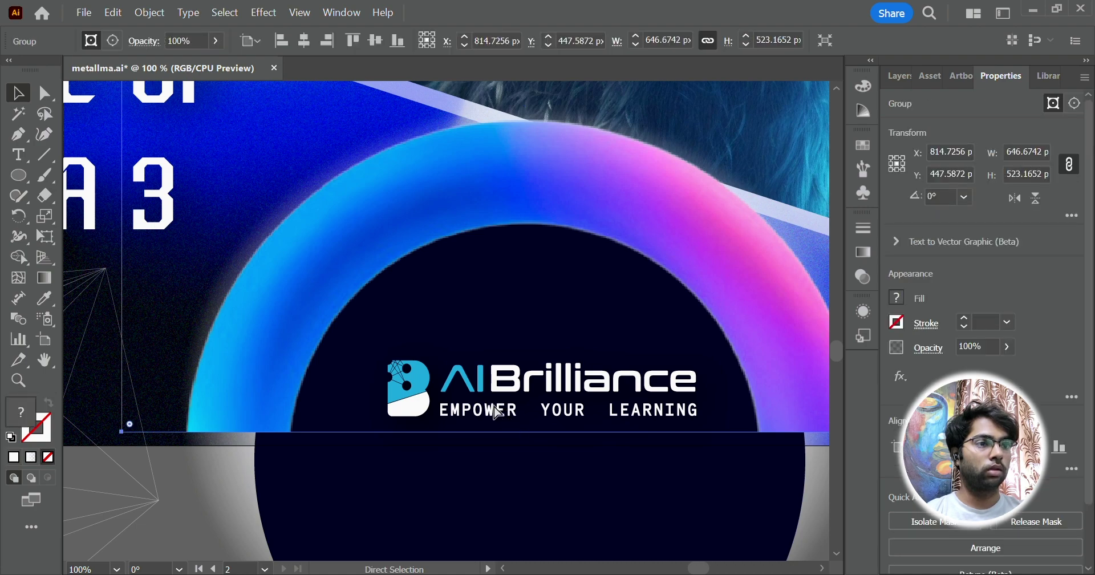
pyautogui.hotkey('ctrl', 'y')
pyautogui.click(492, 362)
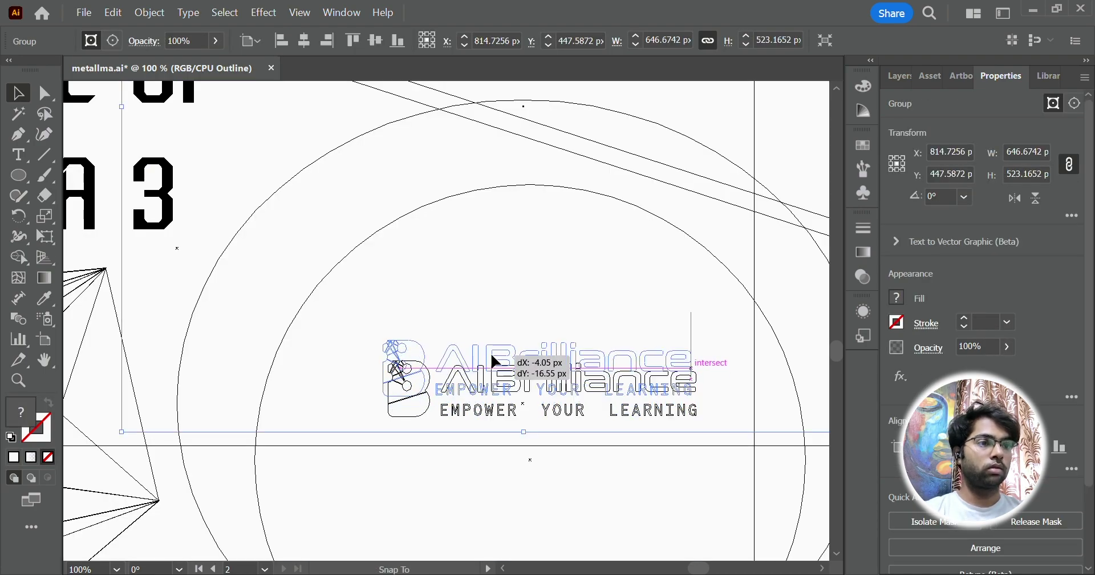
pyautogui.hotkey('ctrl', 'y')
pyautogui.scroll(-3, 620, 378)
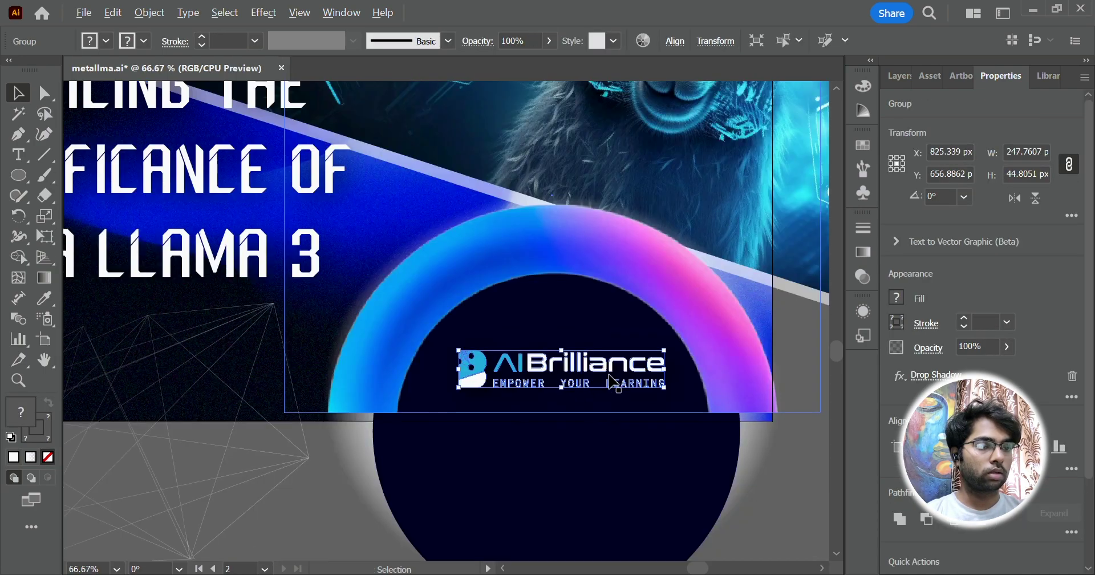
pyautogui.scroll(-1, 443, 460)
pyautogui.click(548, 462)
# Compare the recreated banner with the larger reference banner above it and examine the overall layout.
pyautogui.scroll(2, 596, 445)
pyautogui.hscroll(1, 596, 445)
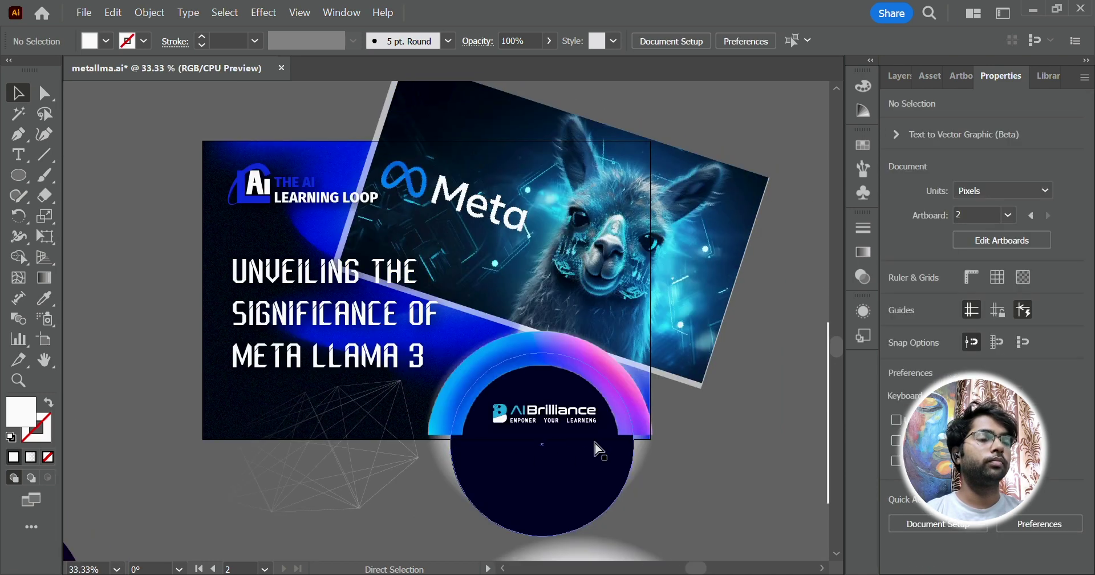
pyautogui.scroll(1, 632, 444)
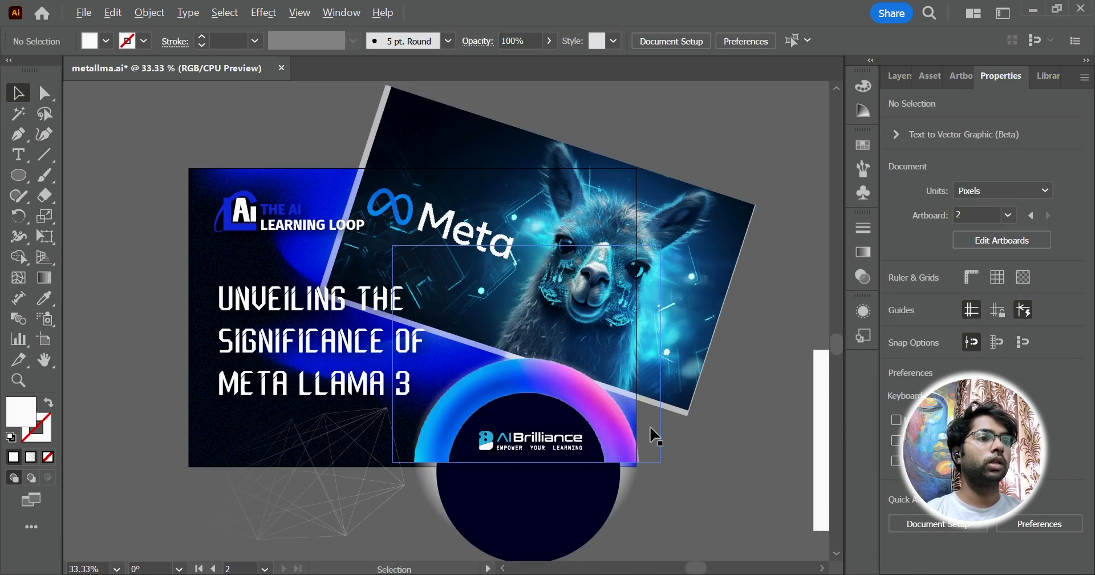
pyautogui.scroll(-3, 652, 435)
pyautogui.scroll(4, 650, 422)
pyautogui.scroll(-4, 658, 412)
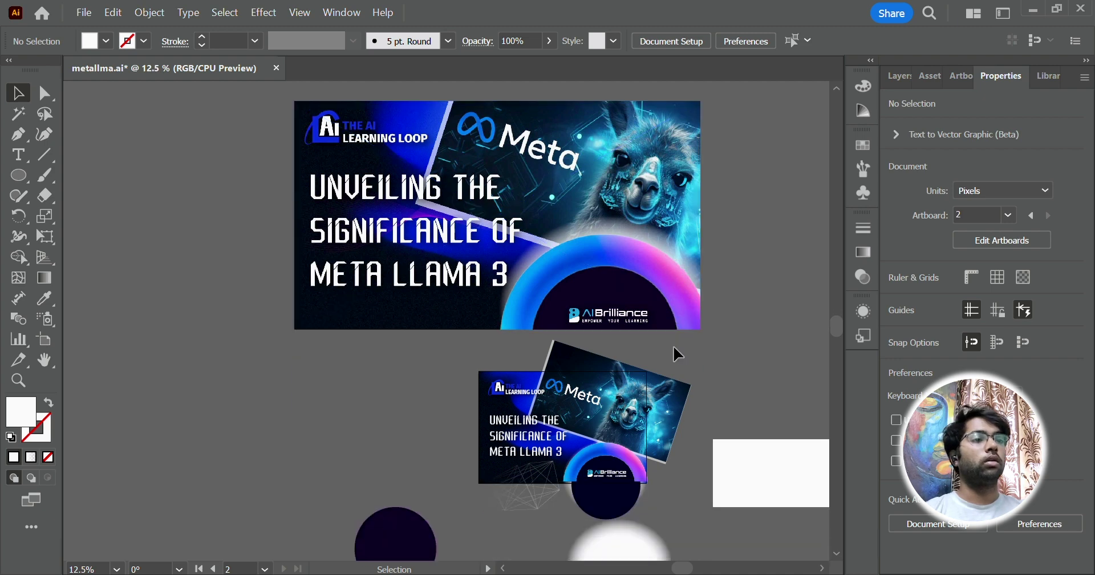
pyautogui.scroll(1, 652, 378)
pyautogui.scroll(1, 653, 378)
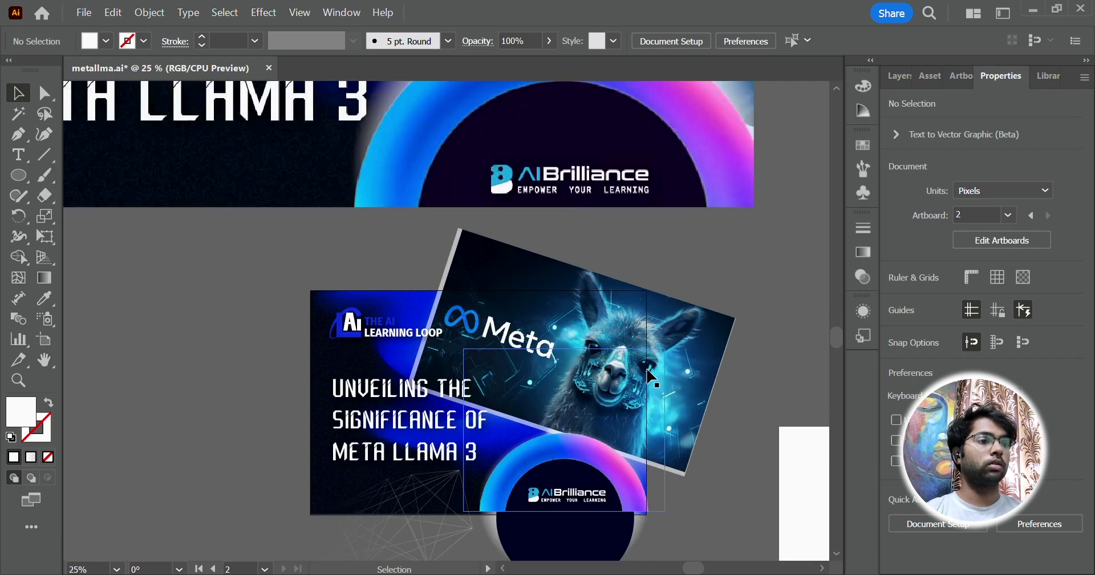
pyautogui.scroll(1, 652, 378)
pyautogui.scroll(-2, 639, 393)
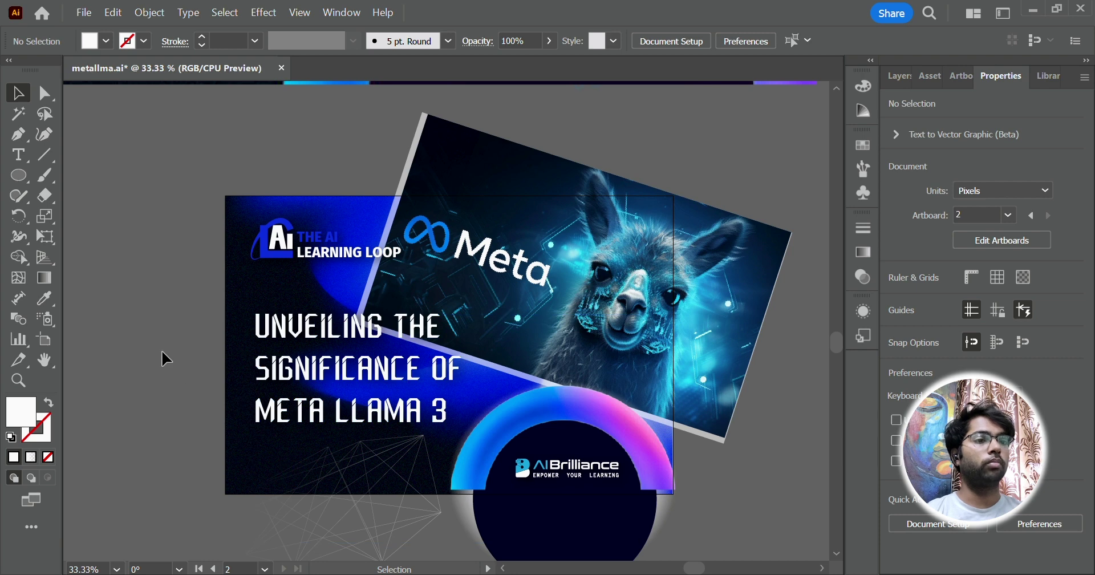
pyautogui.scroll(-1, 162, 351)
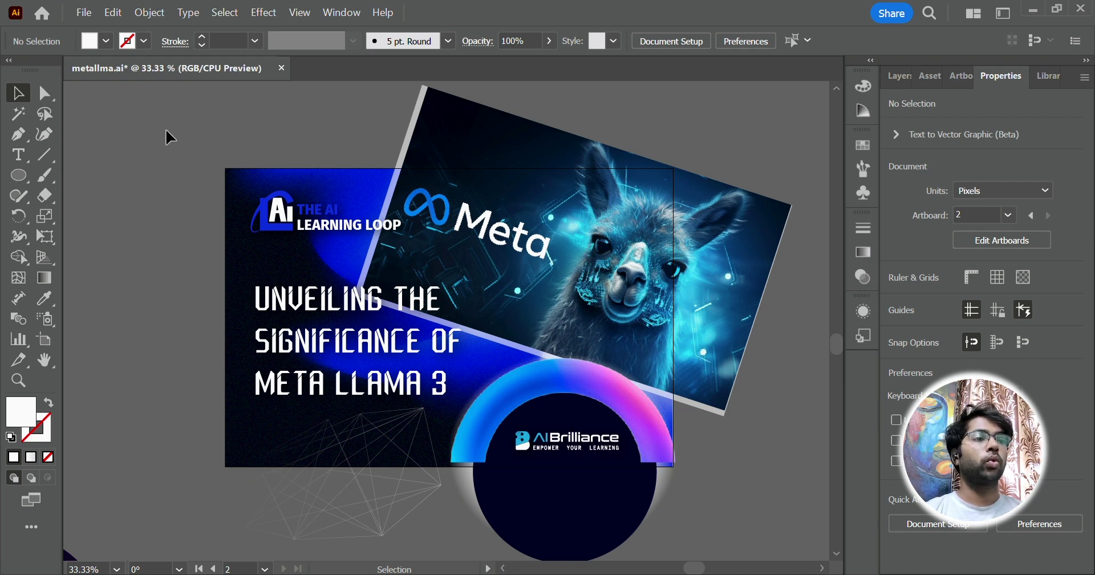
pyautogui.click(84, 13)
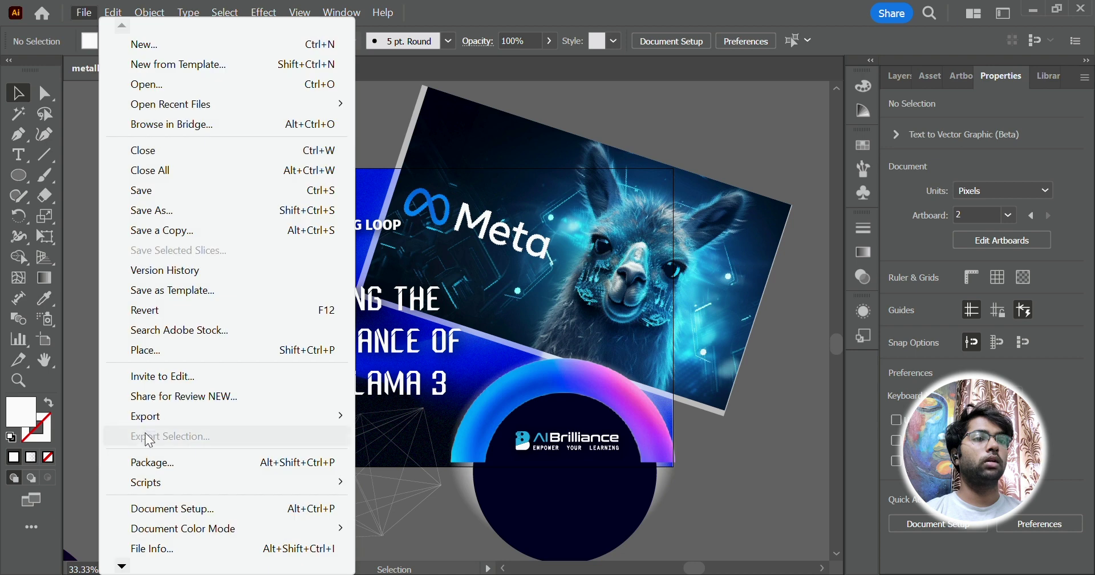
pyautogui.moveTo(152, 421)
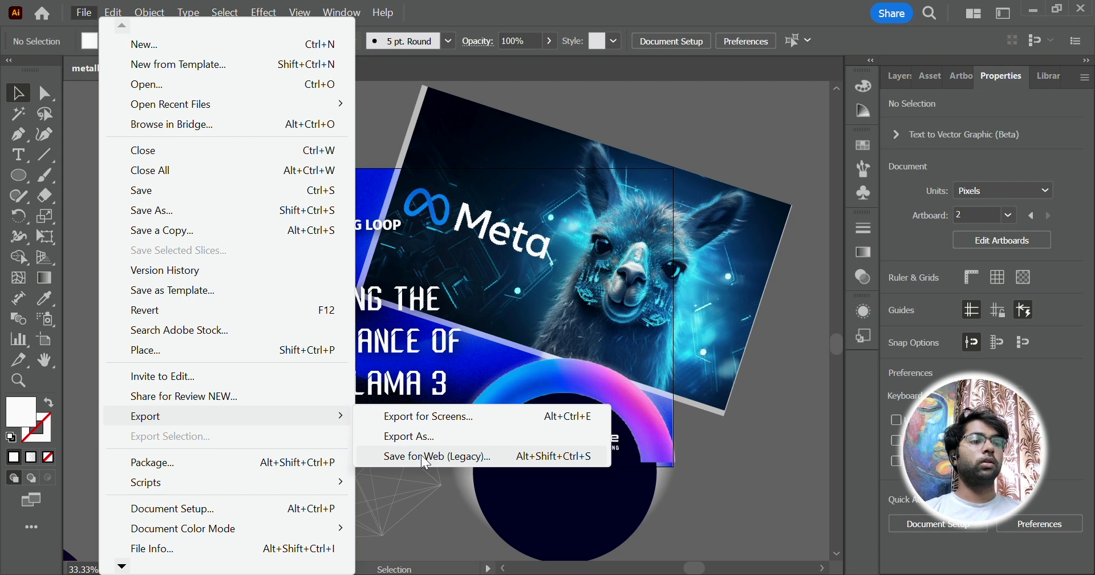
pyautogui.click(758, 453)
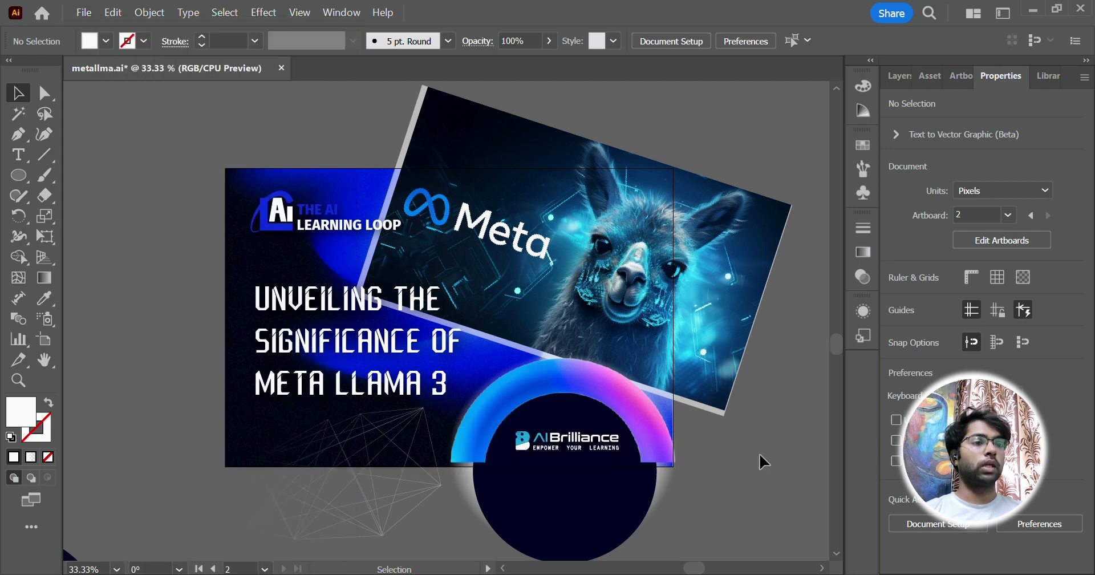
pyautogui.hscroll(3, 499, 342)
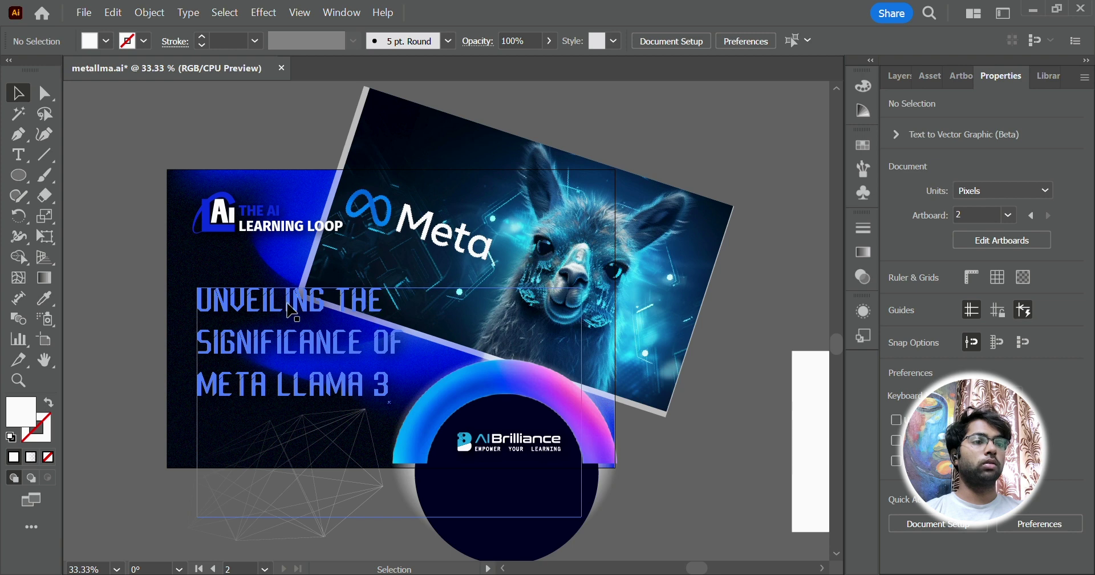
pyautogui.click(291, 311)
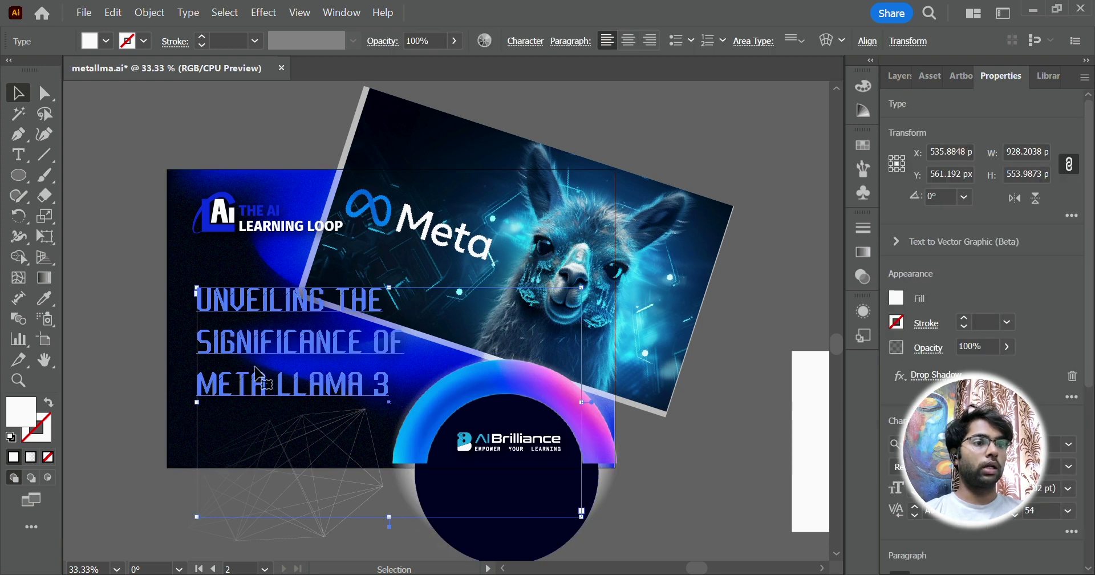
pyautogui.click(156, 301)
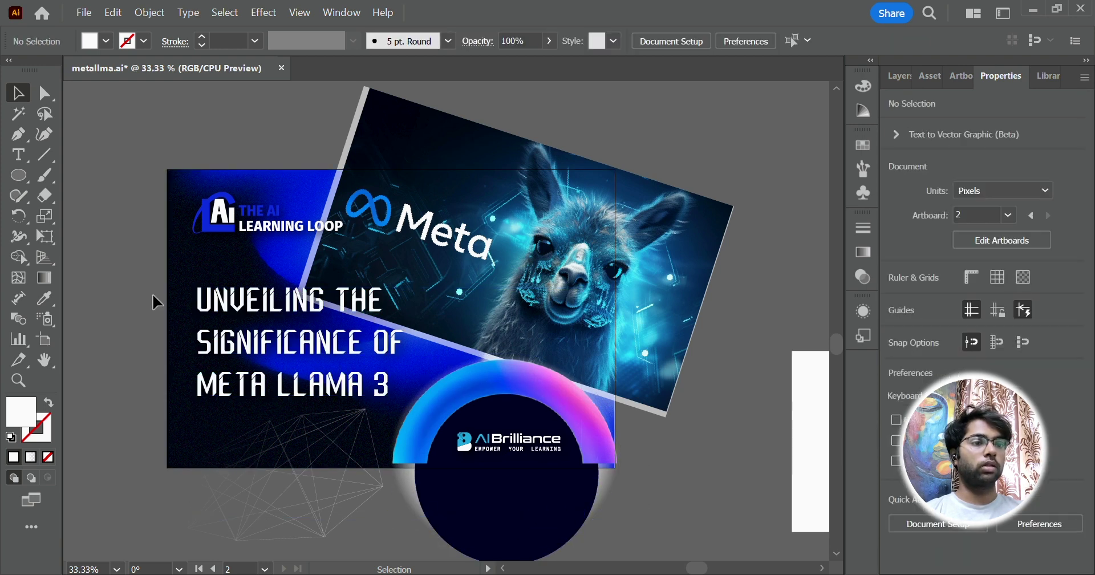
# Bring up the Appearance attributes of the headline text and place them clear of the headline.
pyautogui.click(288, 301)
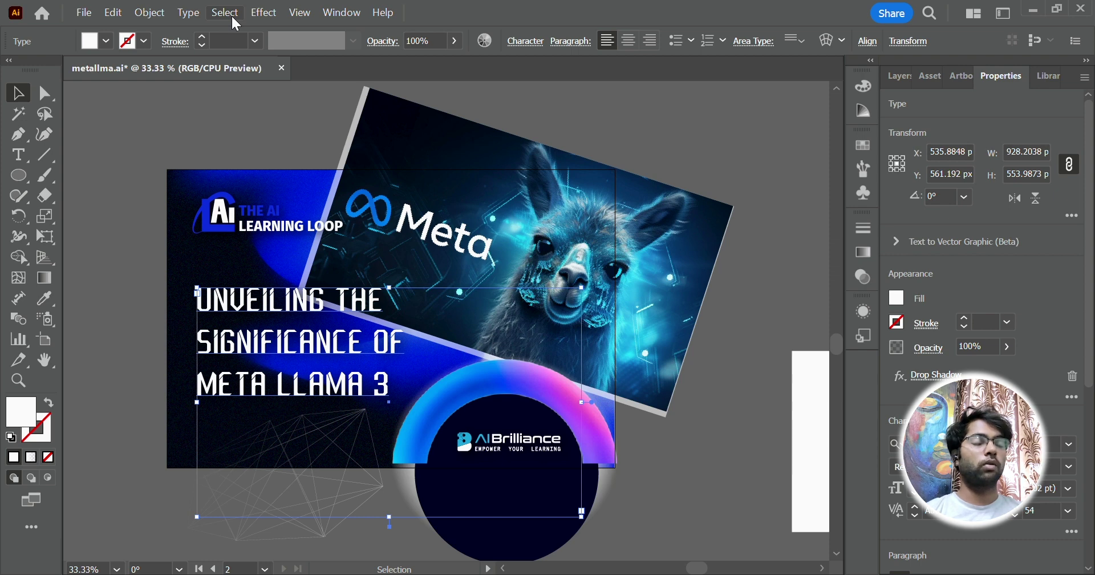
pyautogui.click(340, 13)
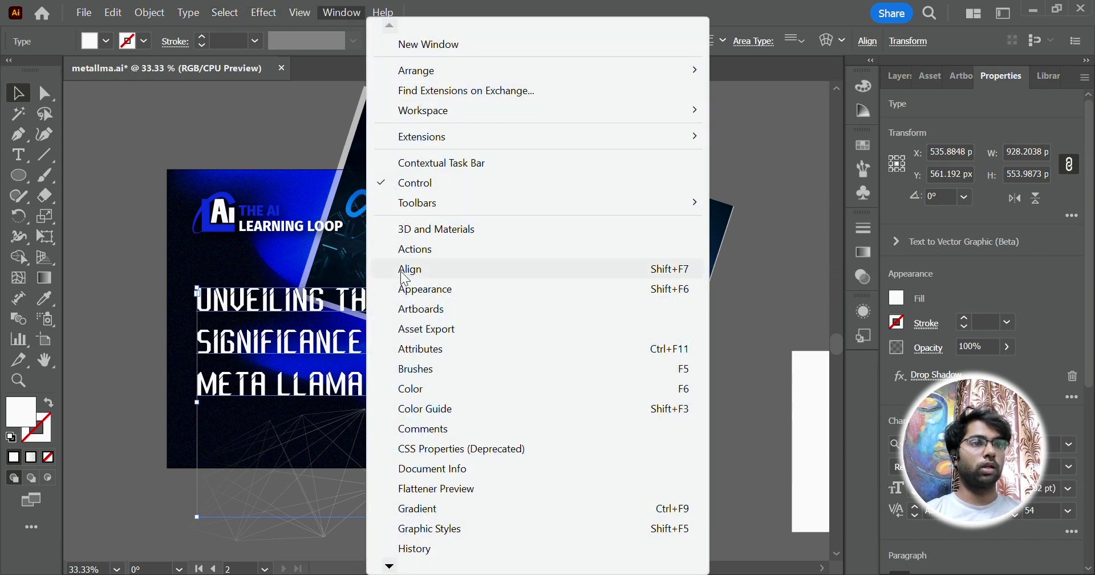
pyautogui.click(437, 297)
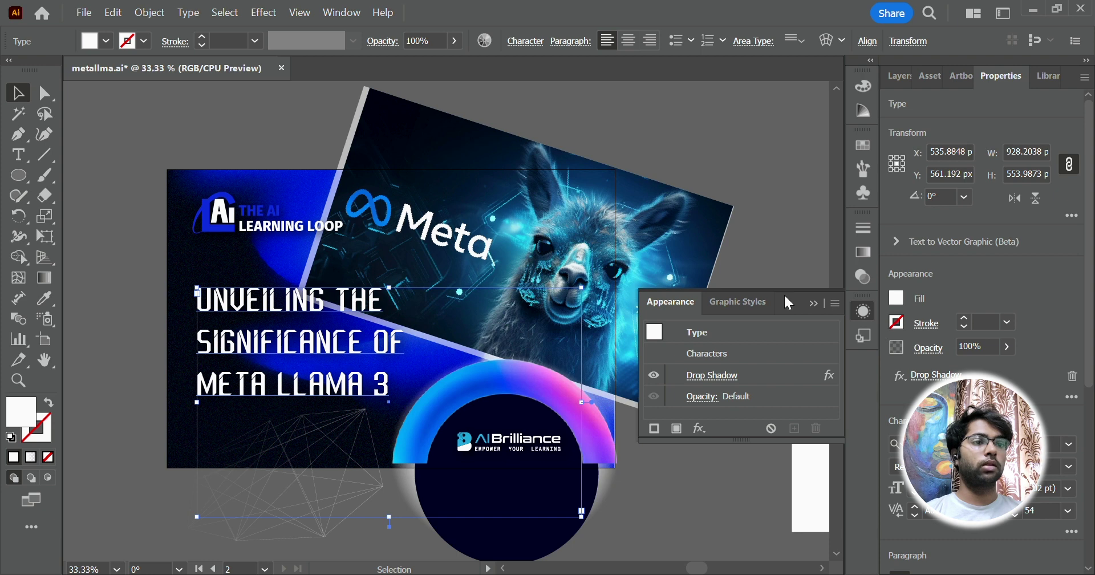
pyautogui.moveTo(789, 302); pyautogui.dragTo(703, 145)
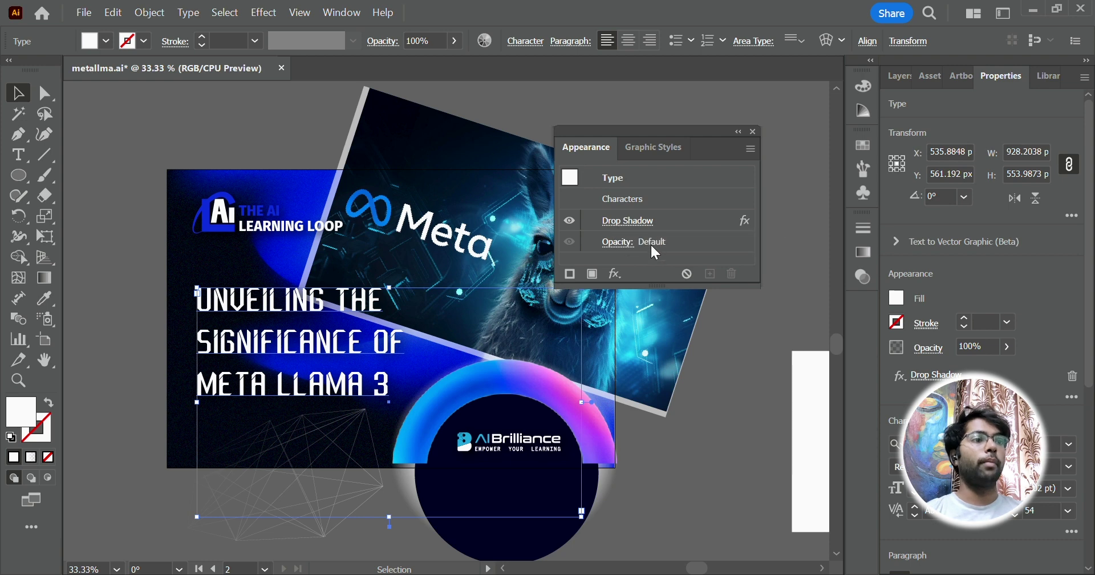
# Hide the headline's drop shadow, review its effect settings, show it again, and close the Appearance attributes.
pyautogui.click(570, 221)
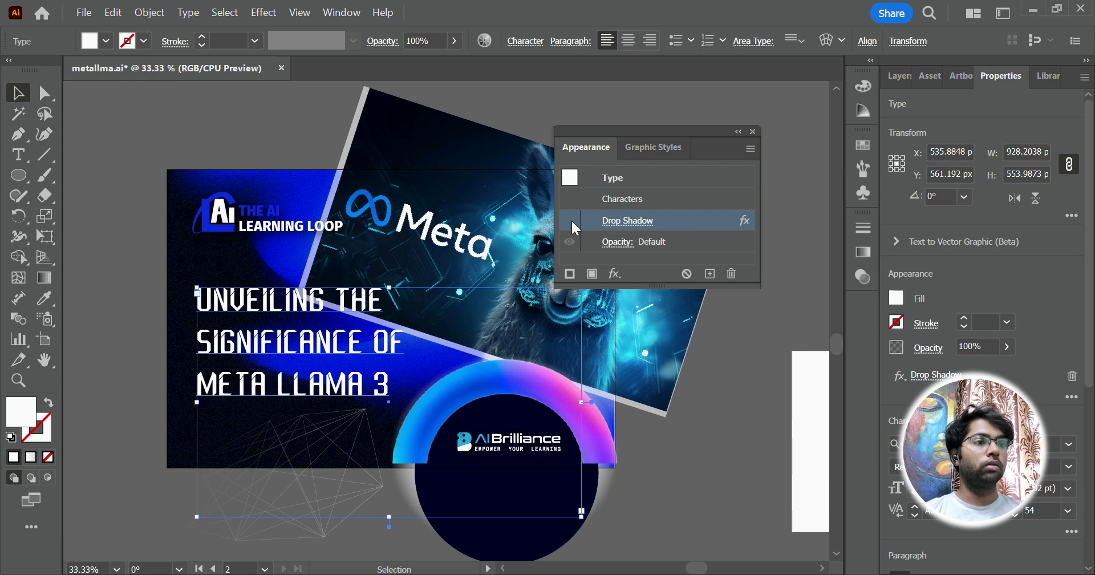
pyautogui.click(627, 221)
pyautogui.click(1012, 350)
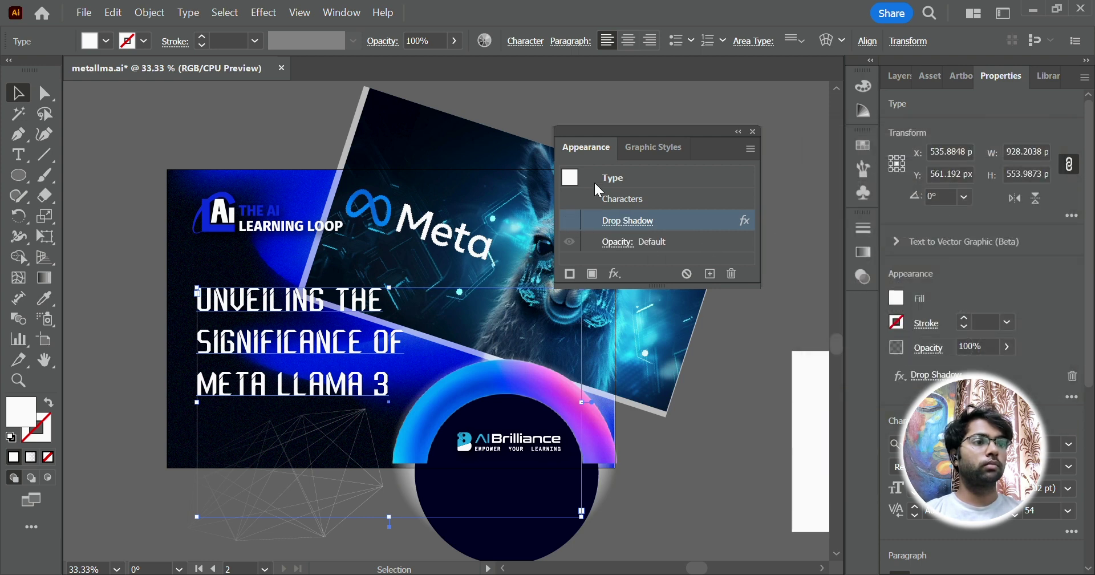
pyautogui.click(637, 223)
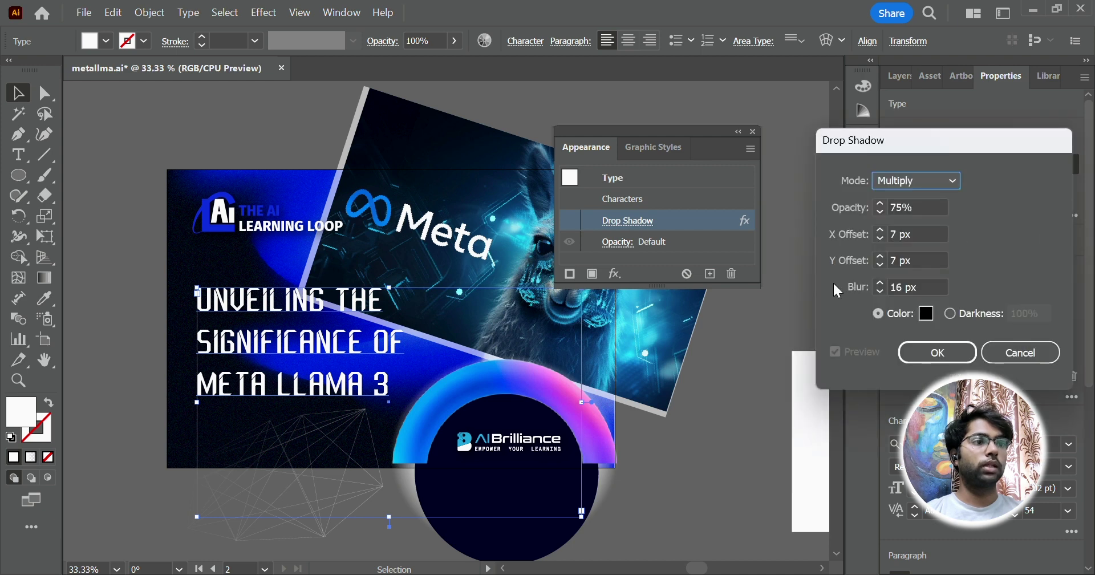
pyautogui.click(933, 351)
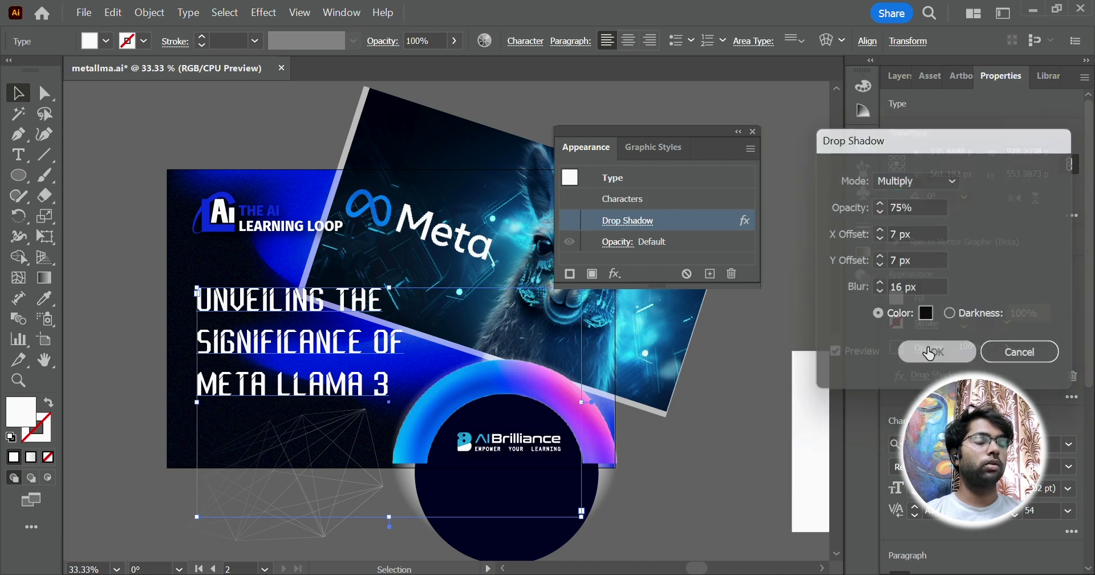
pyautogui.click(570, 222)
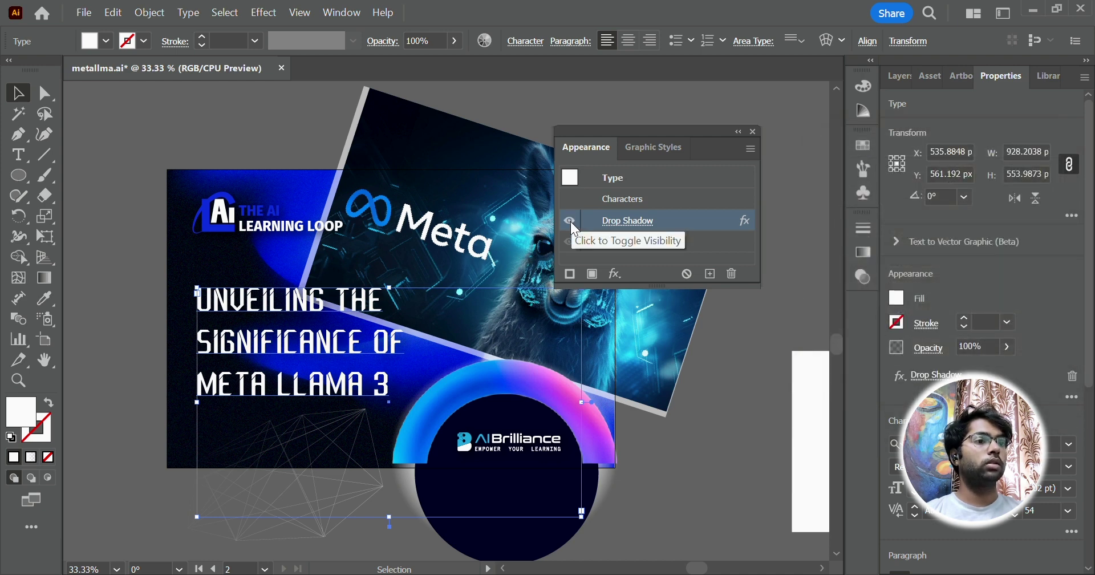
pyautogui.click(653, 146)
pyautogui.click(594, 145)
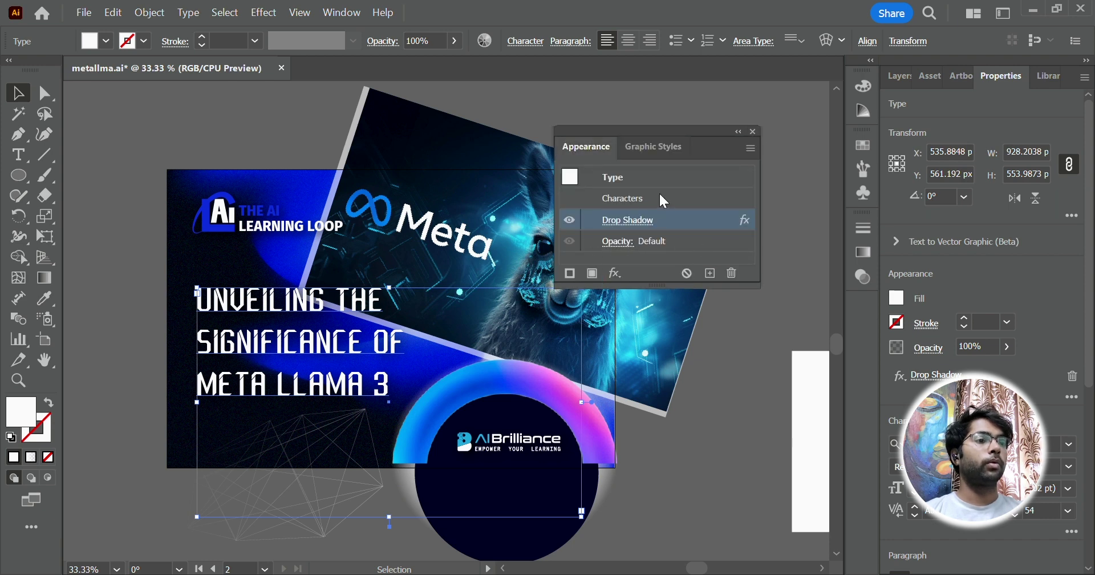
pyautogui.click(753, 131)
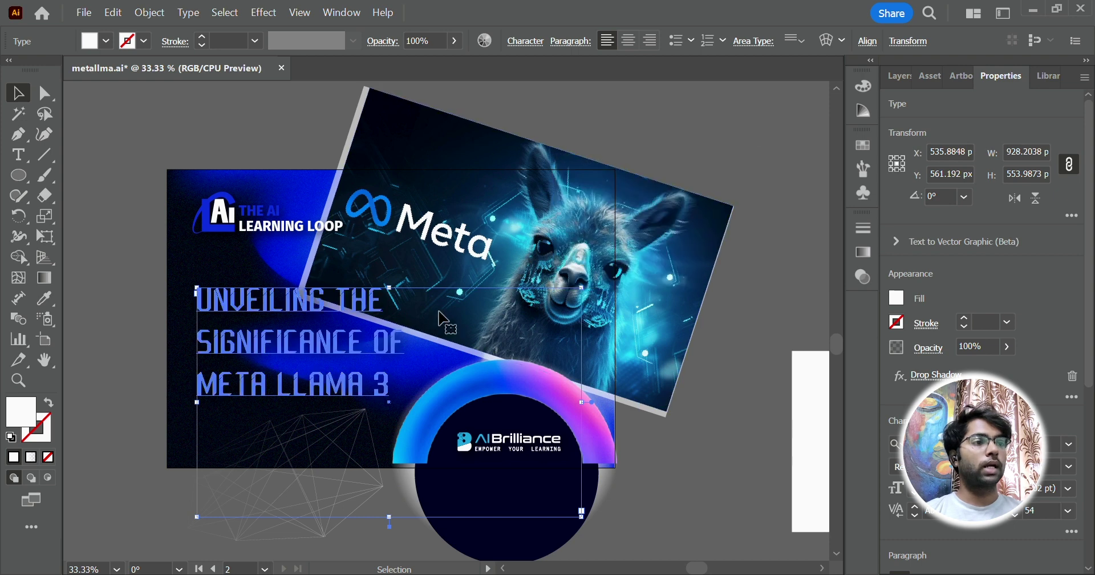
pyautogui.click(690, 137)
# Start a Save for Web export of the banner artboard with JPEG as the file format.
pyautogui.scroll(-1, 692, 146)
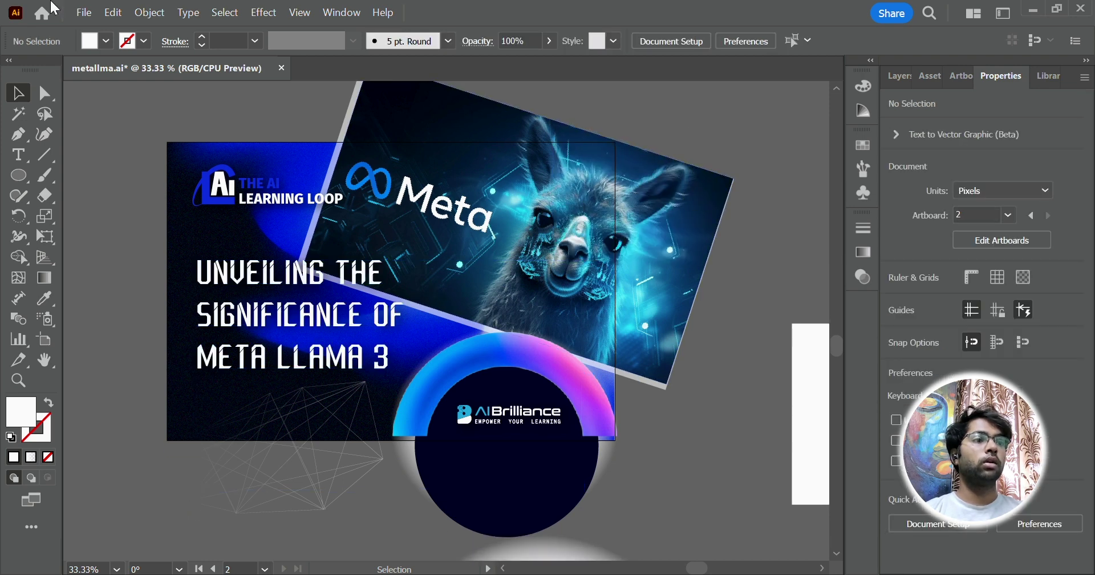
pyautogui.click(84, 14)
pyautogui.moveTo(143, 416)
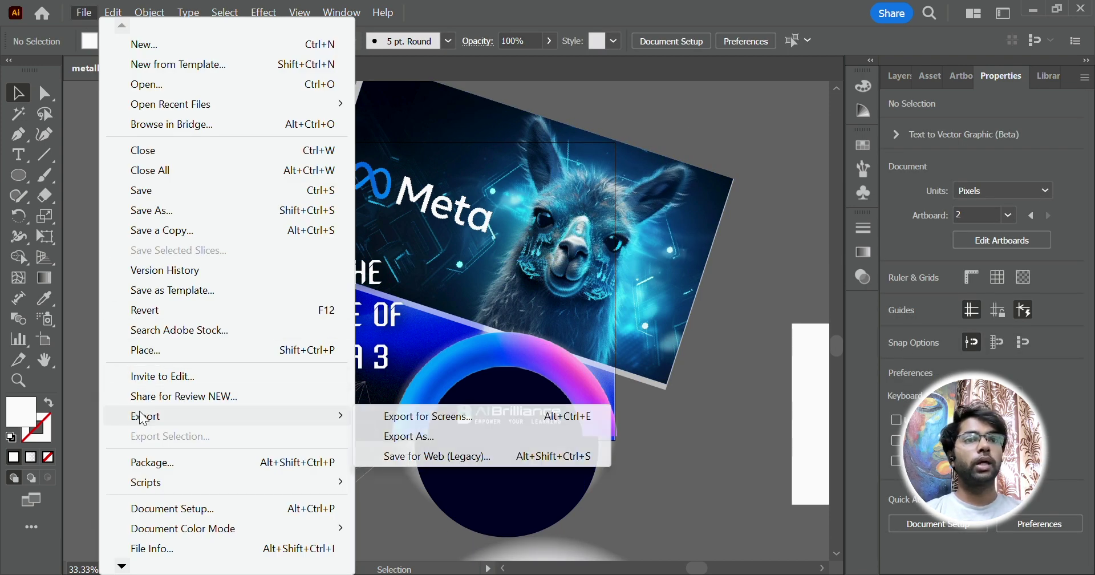
pyautogui.click(449, 455)
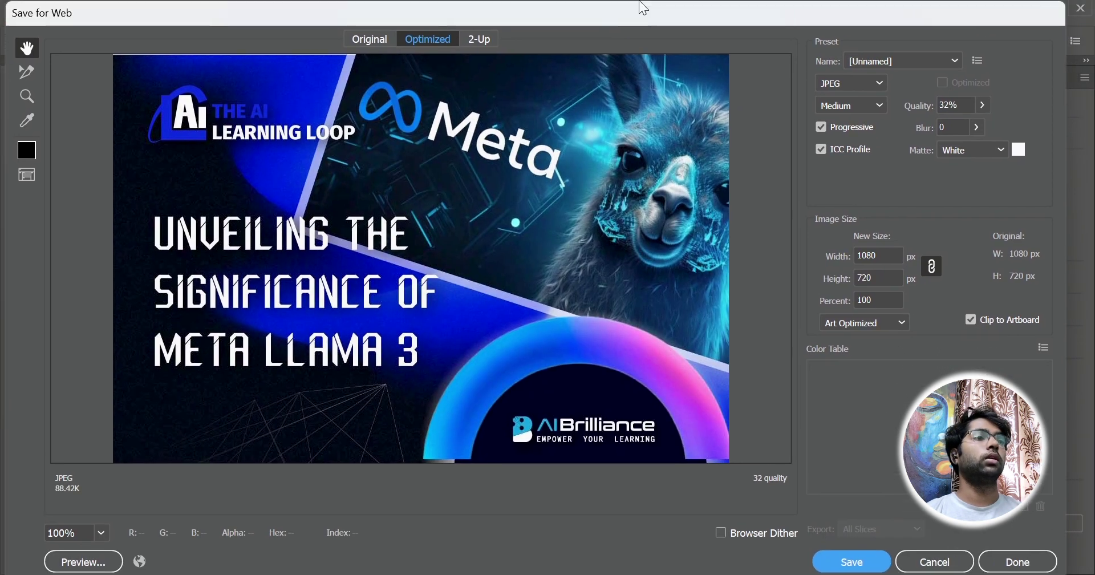
pyautogui.click(850, 83)
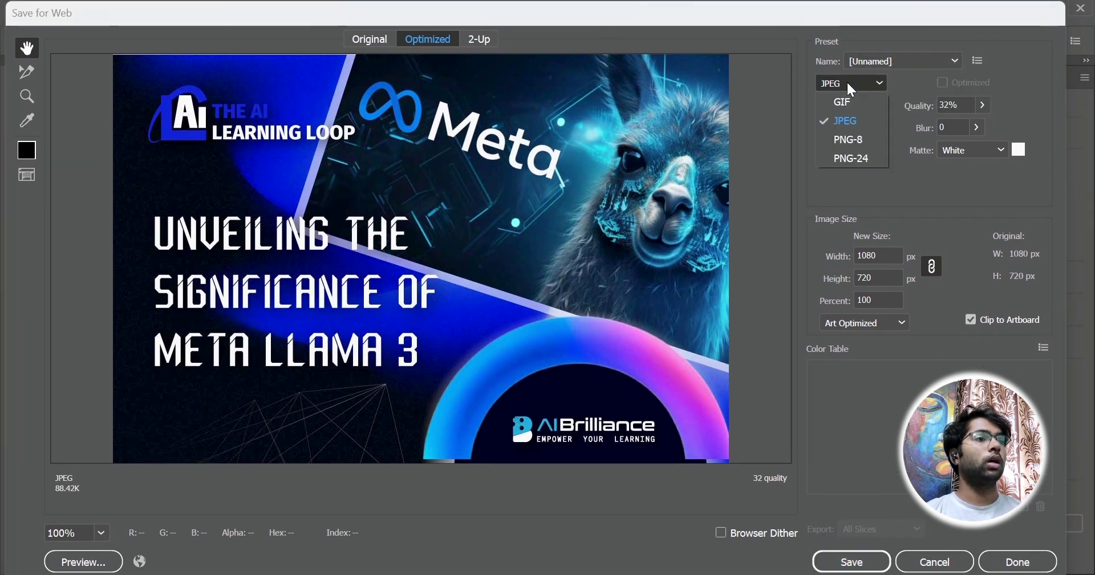
pyautogui.click(852, 121)
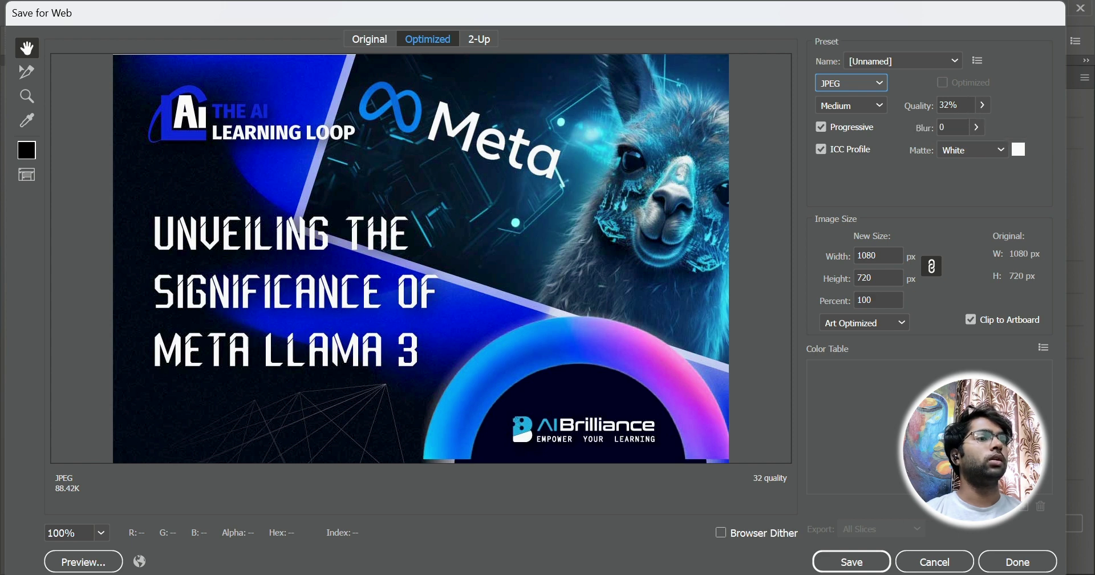
# Save the optimized JPEG to the Downloads folder under the name "meta thumbnail".
pyautogui.click(867, 564)
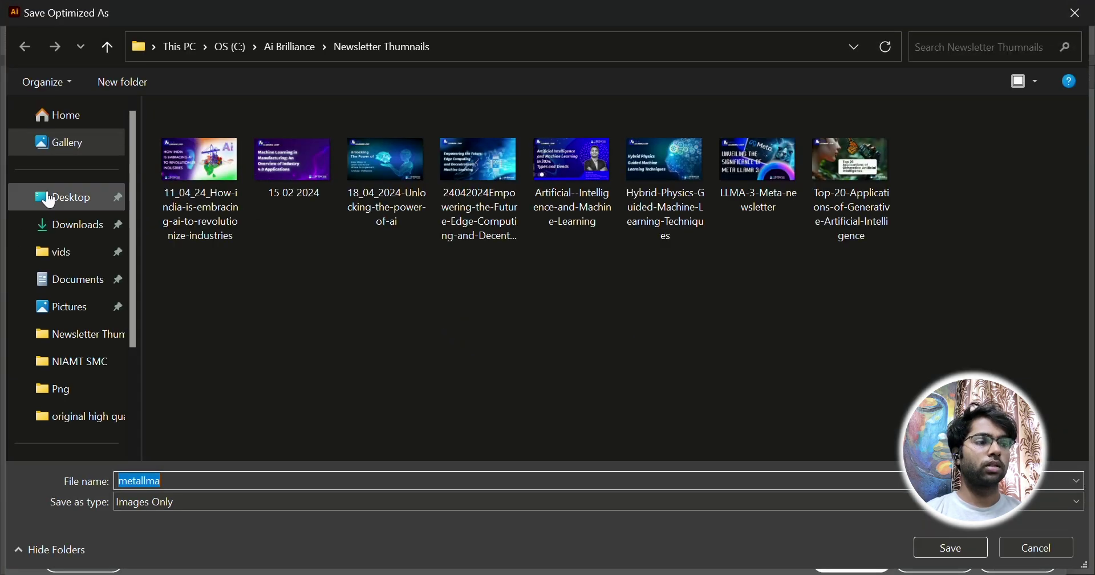
pyautogui.click(74, 225)
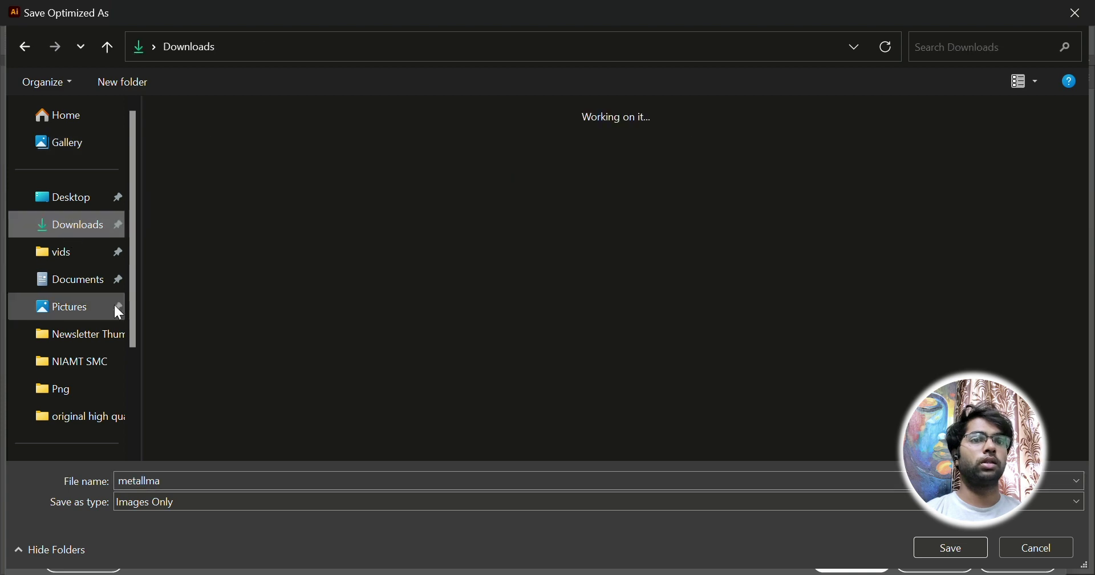
pyautogui.doubleClick(182, 480)
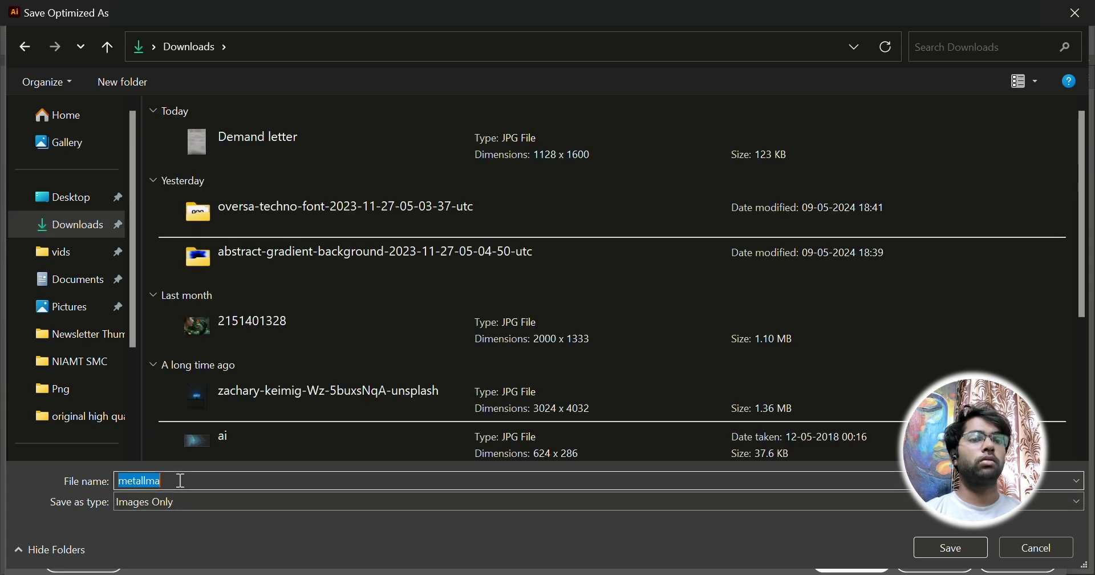
pyautogui.write('meta')
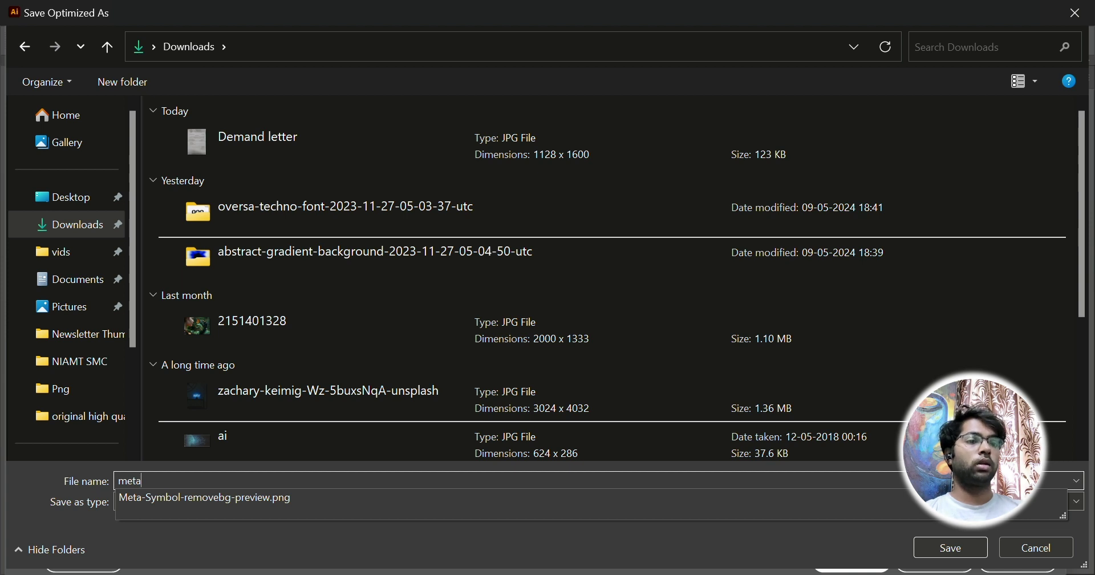
pyautogui.click(181, 480)
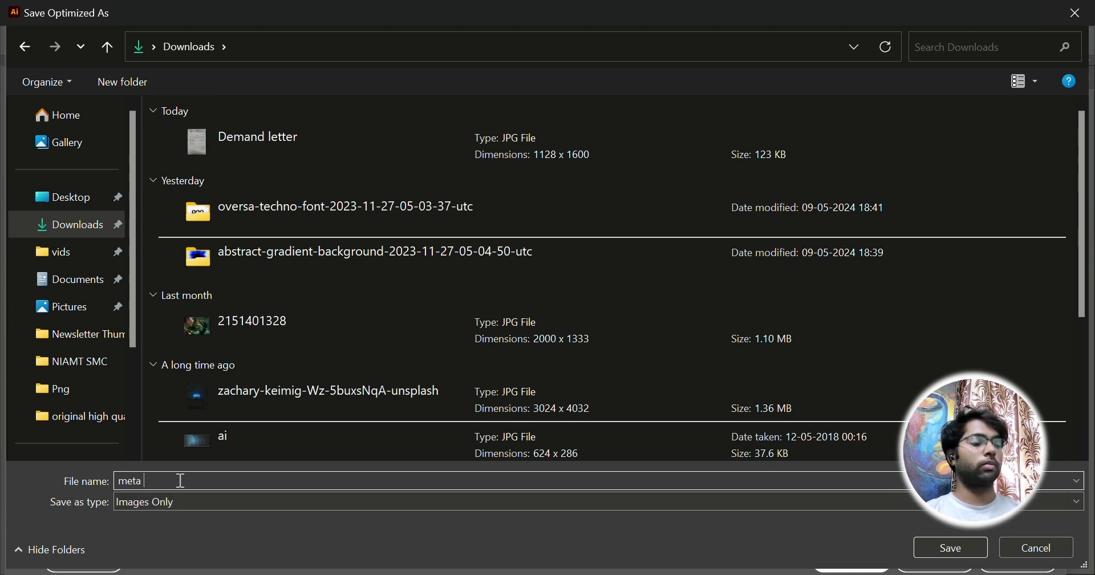
pyautogui.write('thumbna')
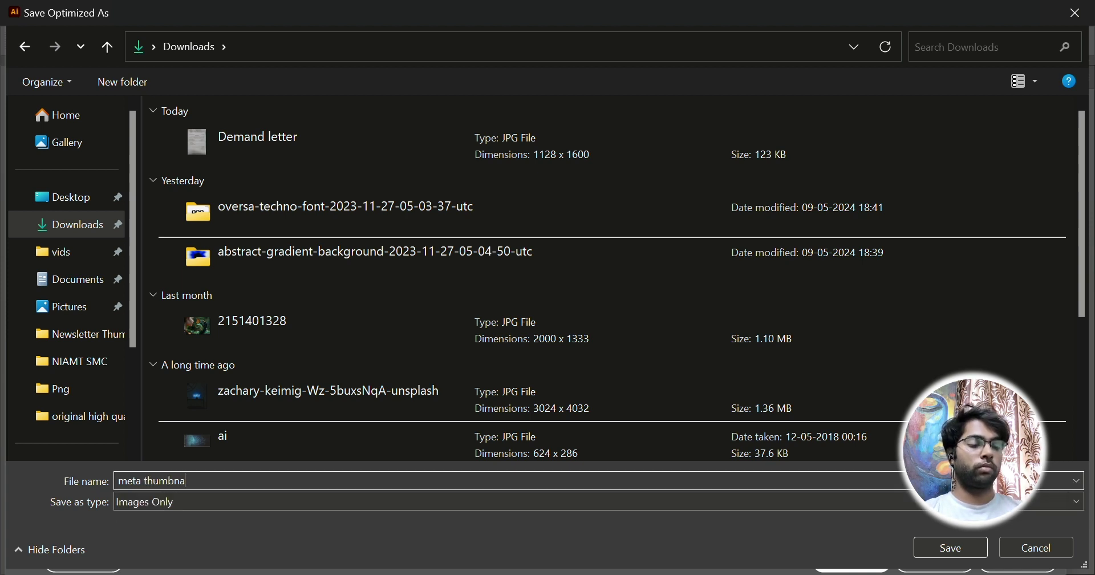
pyautogui.write('il')
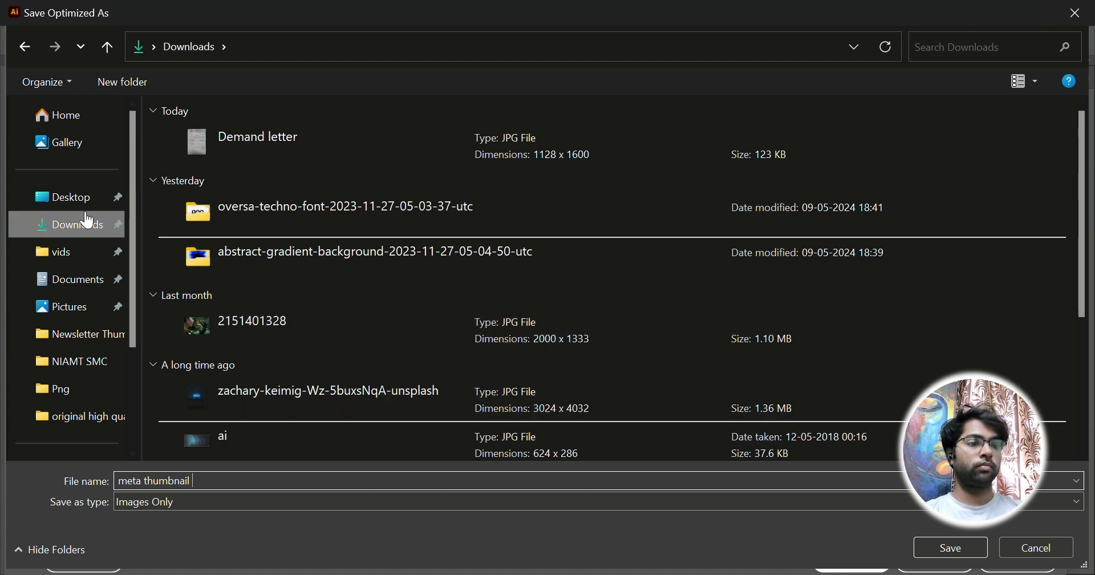
pyautogui.click(961, 548)
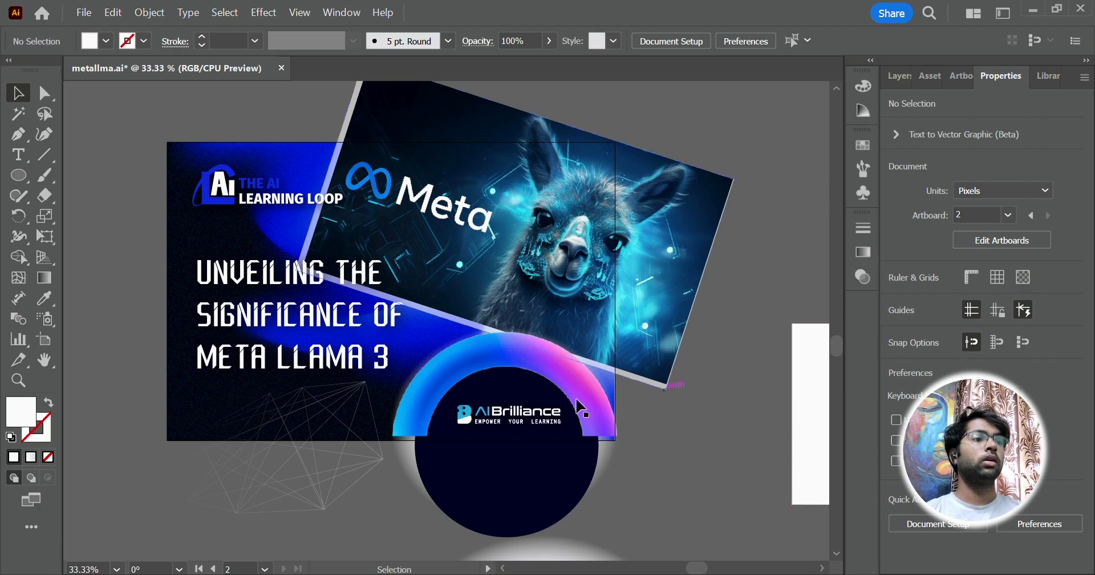
# Switch to File Explorer, open the exported meta-thumbnail image from Downloads, and examine the banner in closer view.
pyautogui.hotkey('alt', 'Tab')
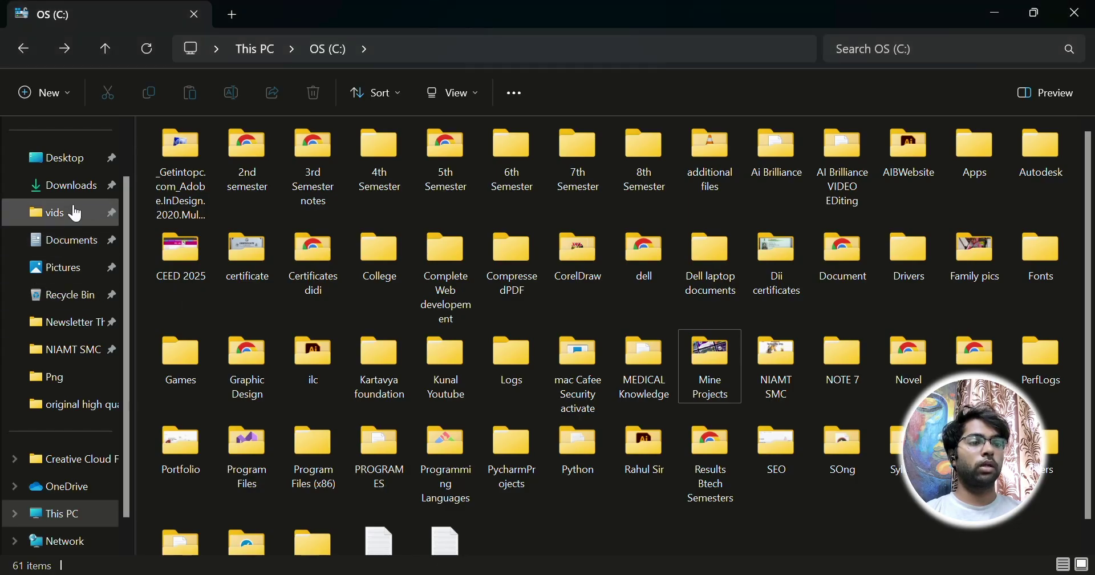
pyautogui.click(72, 187)
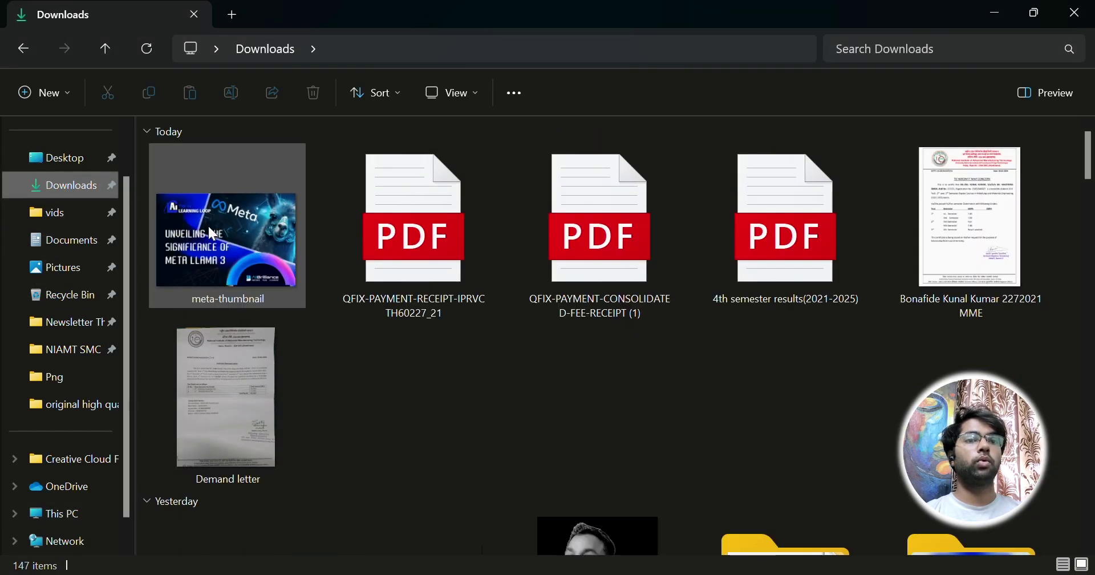
pyautogui.doubleClick(212, 233)
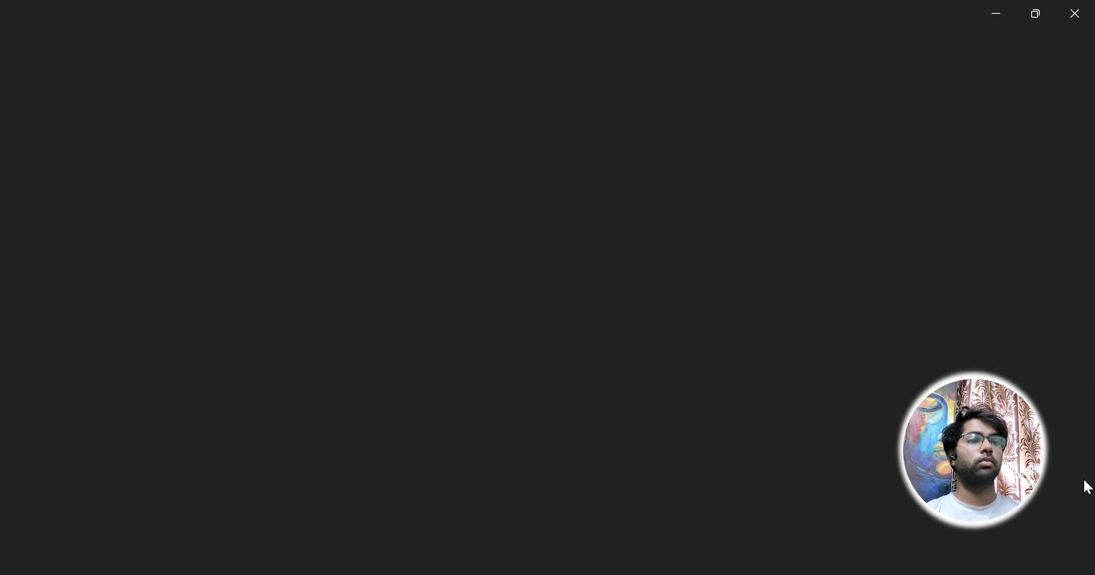
pyautogui.scroll(1, 748, 249)
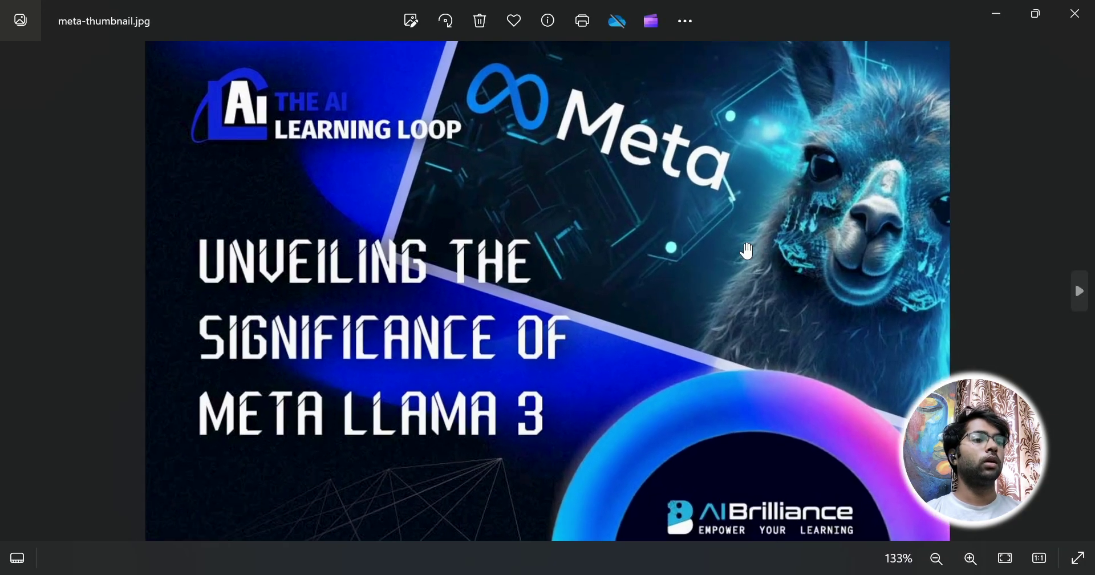
pyautogui.scroll(1, 748, 250)
pyautogui.scroll(-2, 748, 251)
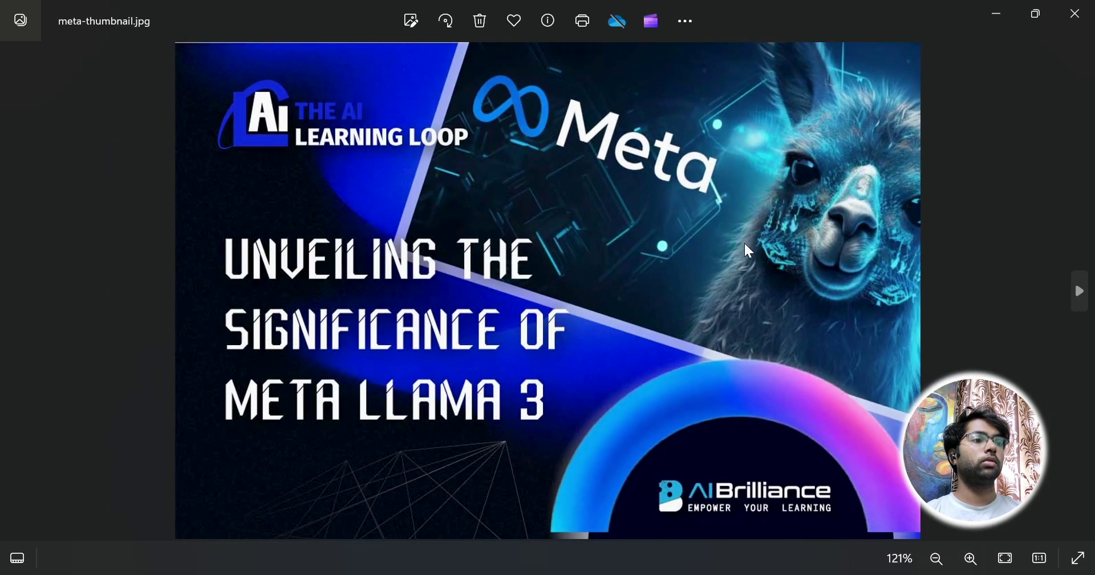
# Close the exported image's preview and switch back to Illustrator.
pyautogui.scroll(-1, 746, 241)
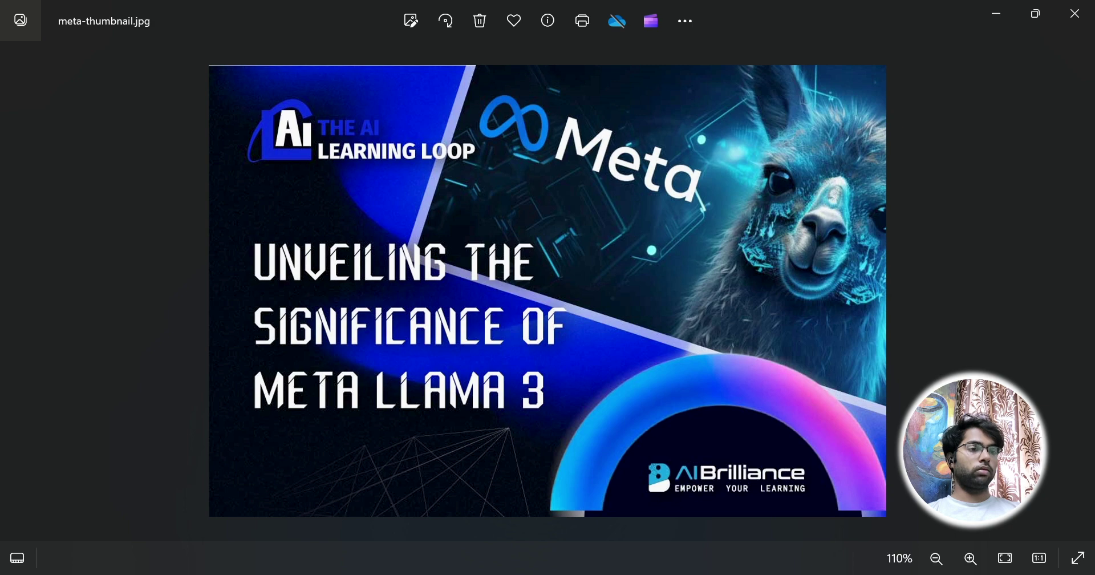
pyautogui.hotkey('alt', 'F4')
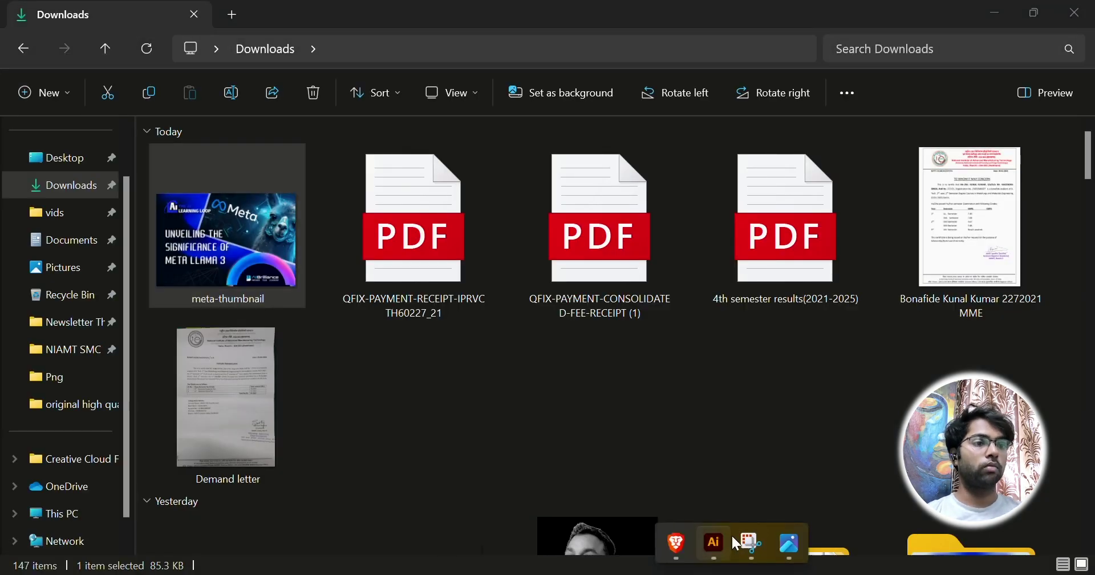
pyautogui.click(713, 541)
# Move the gradient arc group down to the artboard's lower edge by setting its Y position to 459 px, and deselect it.
pyautogui.click(604, 421)
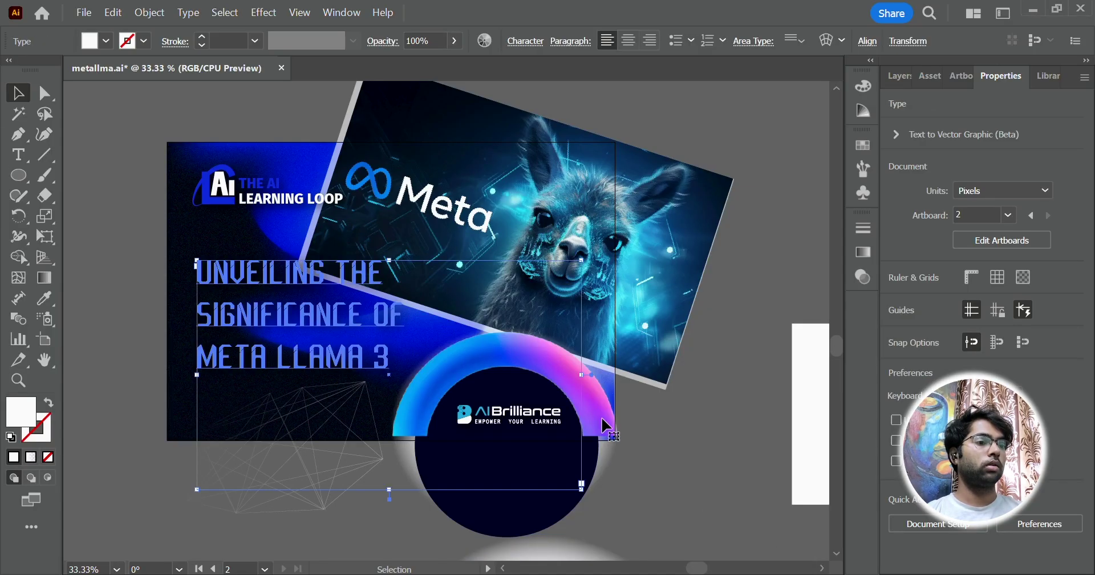
pyautogui.click(941, 173)
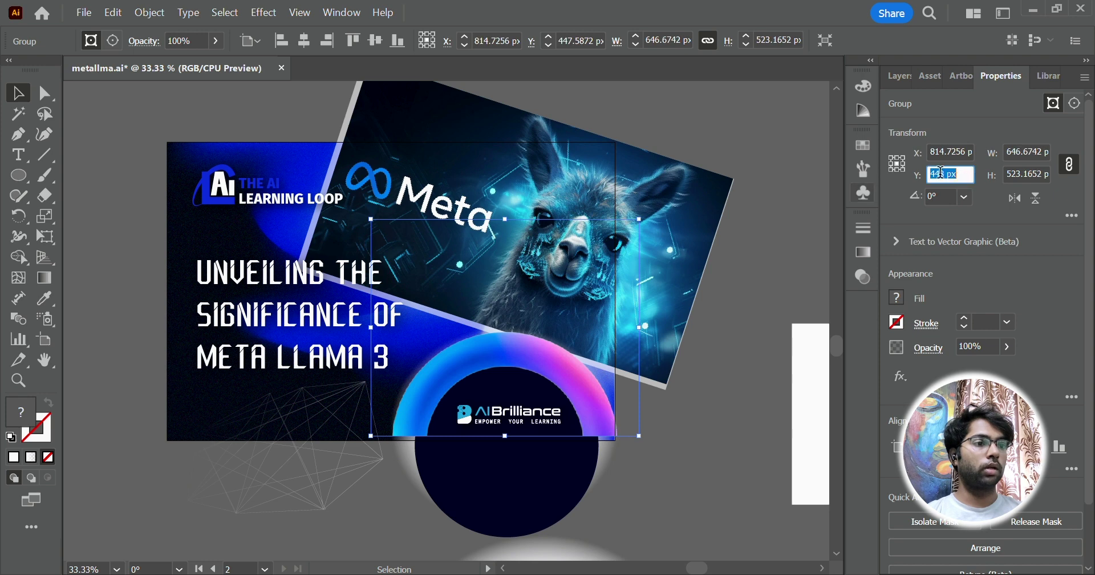
pyautogui.write('452')
pyautogui.press('Return')
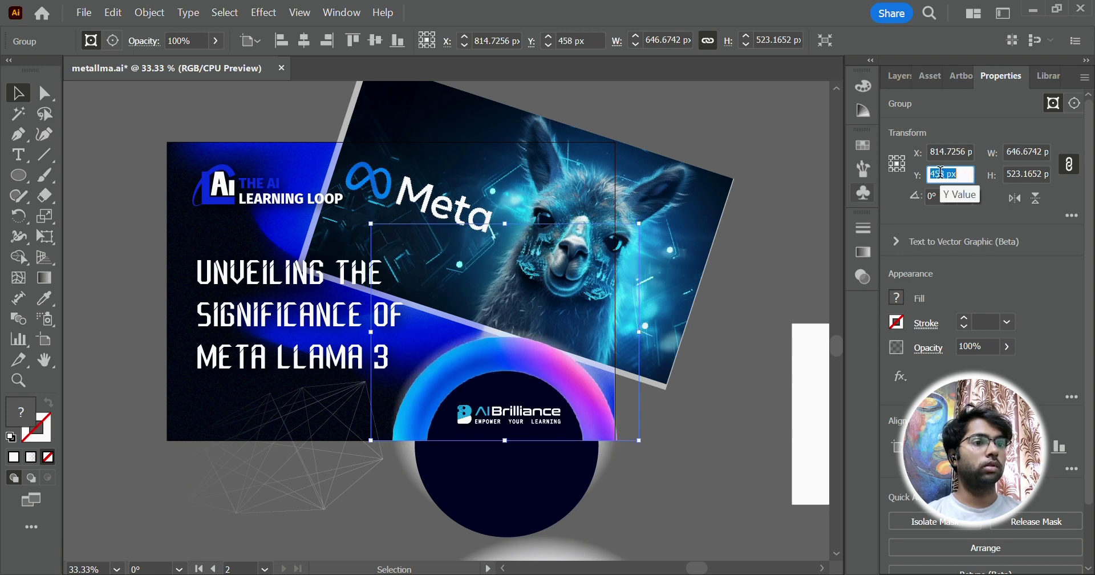
pyautogui.write('459')
pyautogui.press('Return')
pyautogui.click(726, 398)
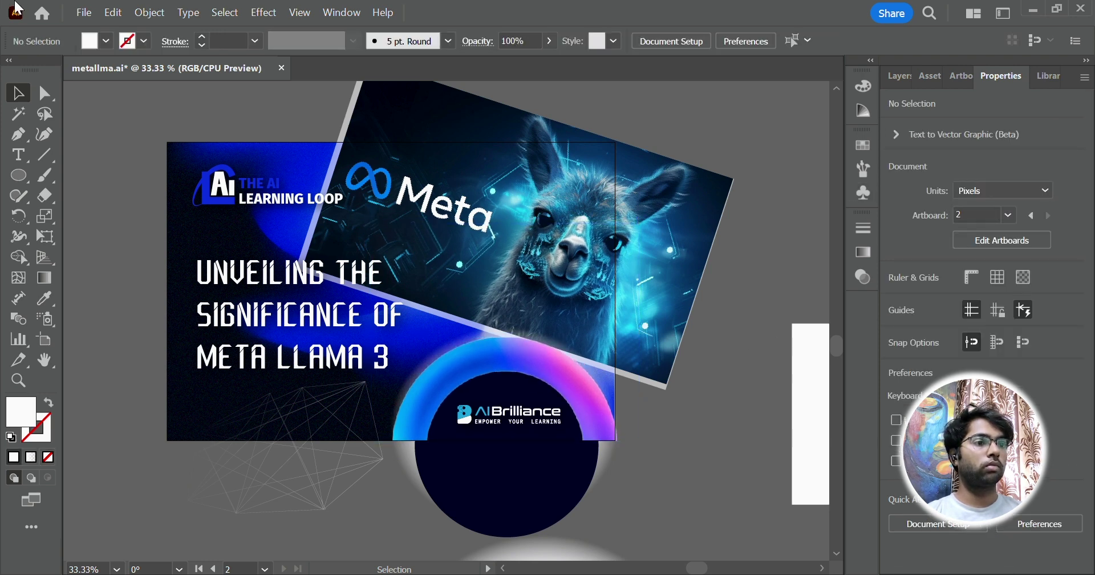
# Export the corrected banner as a JPEG with Save for Web, replacing the existing meta-thumbnail file in Downloads.
pyautogui.click(87, 16)
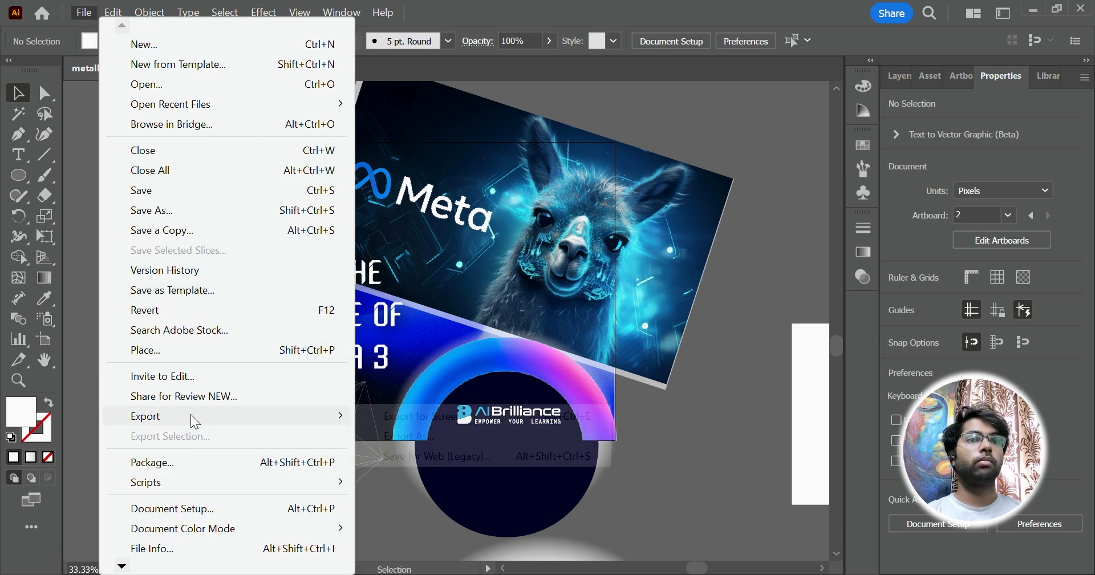
pyautogui.moveTo(196, 417)
pyautogui.click(451, 456)
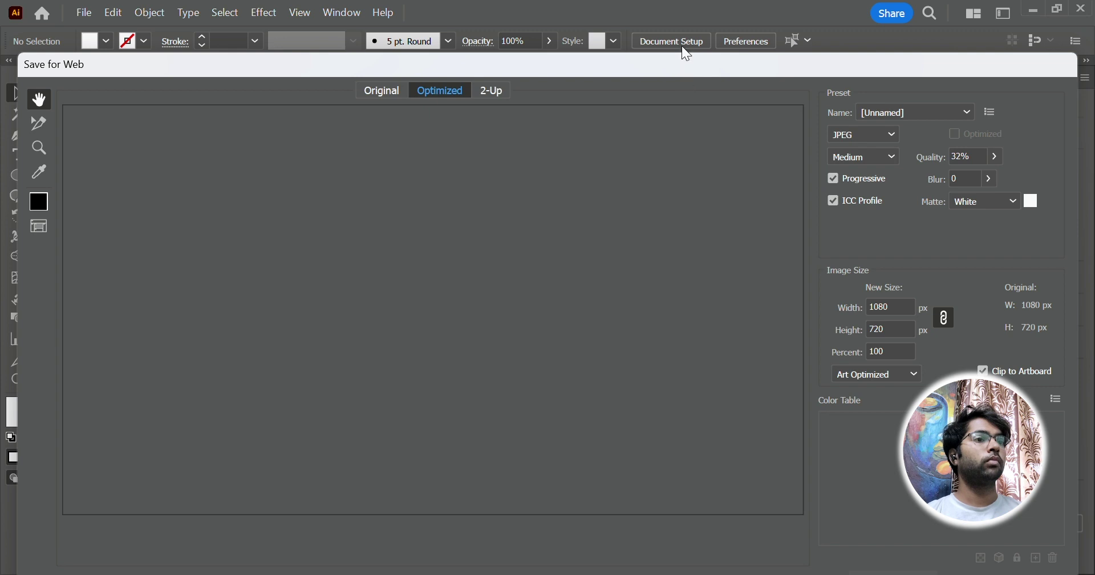
pyautogui.press('Return')
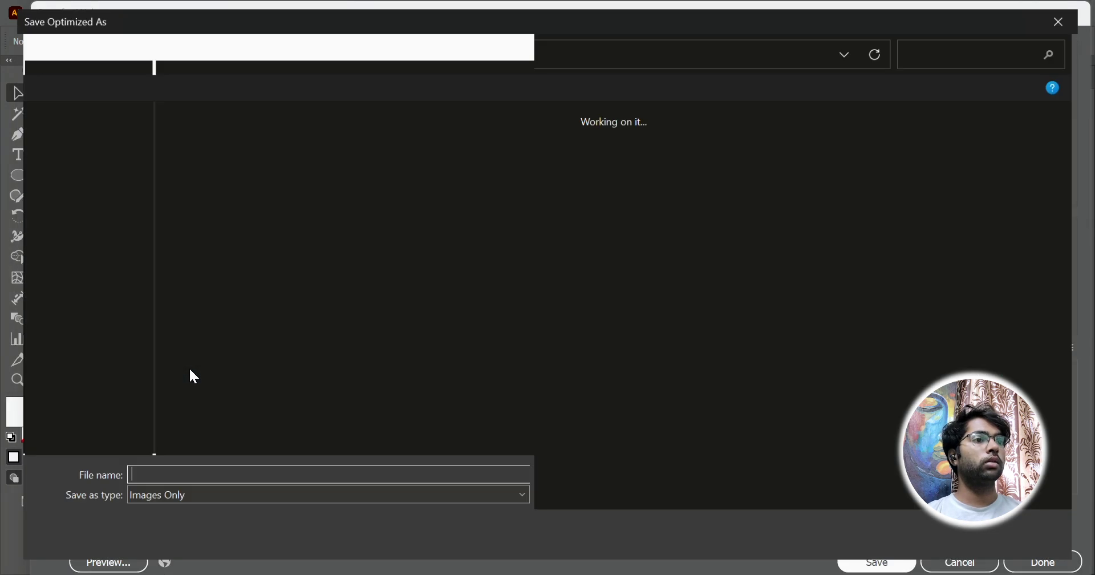
pyautogui.click(94, 227)
pyautogui.click(316, 134)
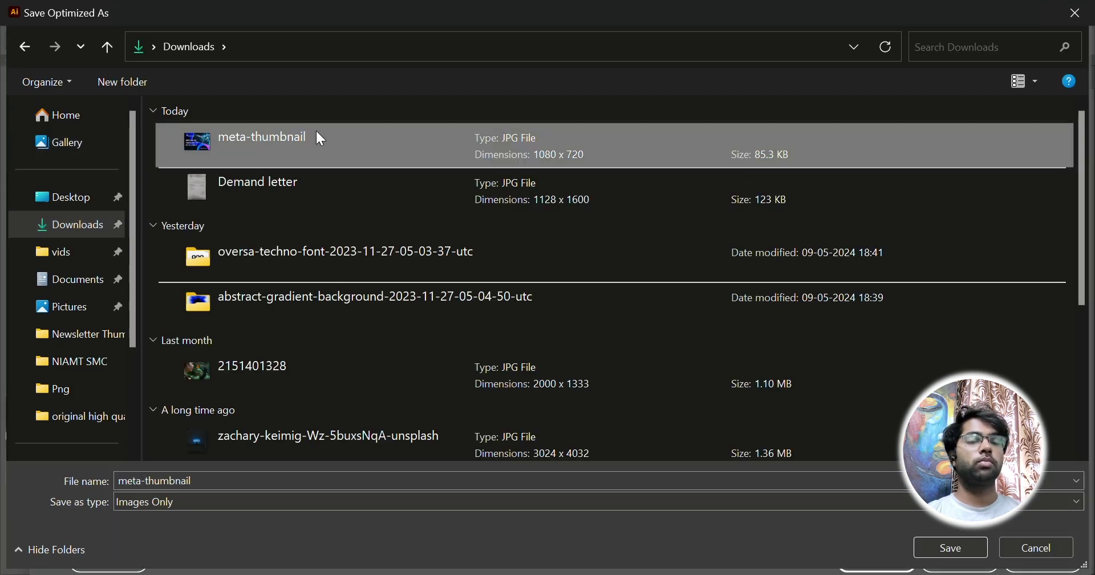
pyautogui.click(968, 548)
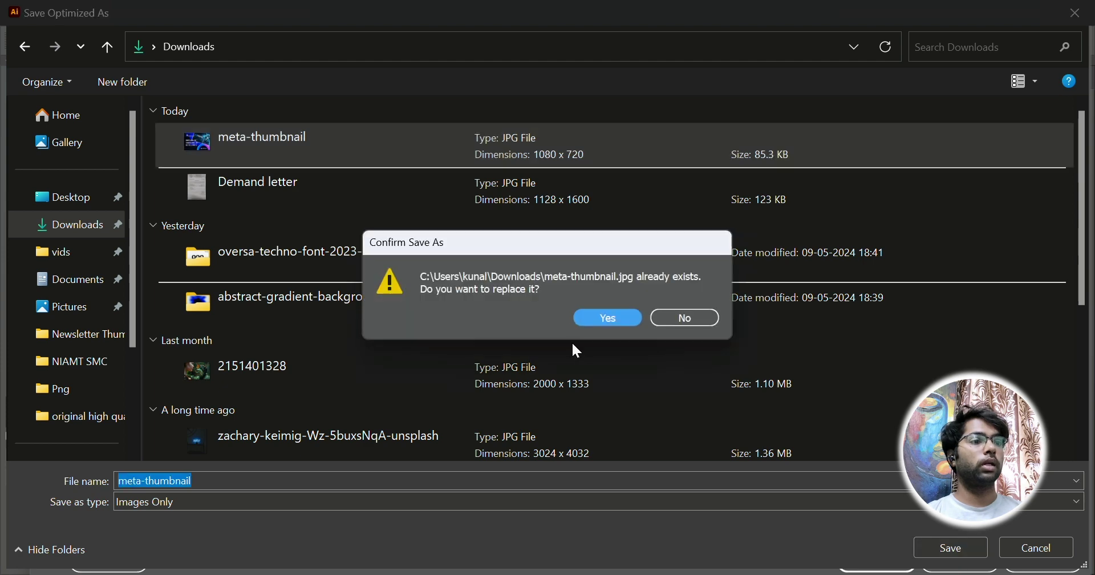
pyautogui.click(596, 317)
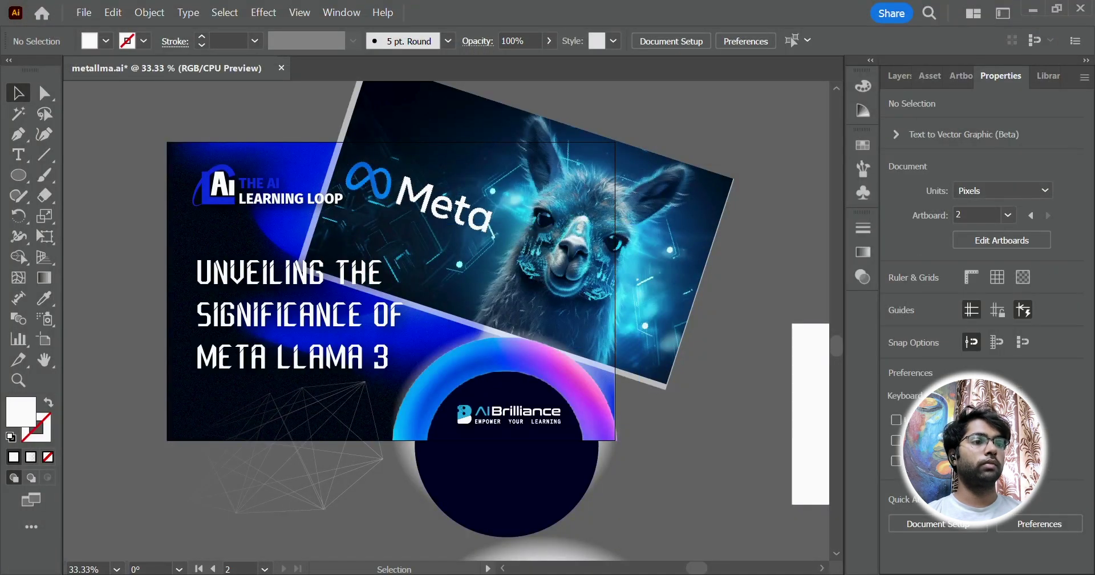
# Switch to File Explorer, open the re-exported meta-thumbnail image in a maximized window, and examine the arc along the banner's lower edge.
pyautogui.hotkey('alt', 'Tab')
pyautogui.doubleClick(227, 231)
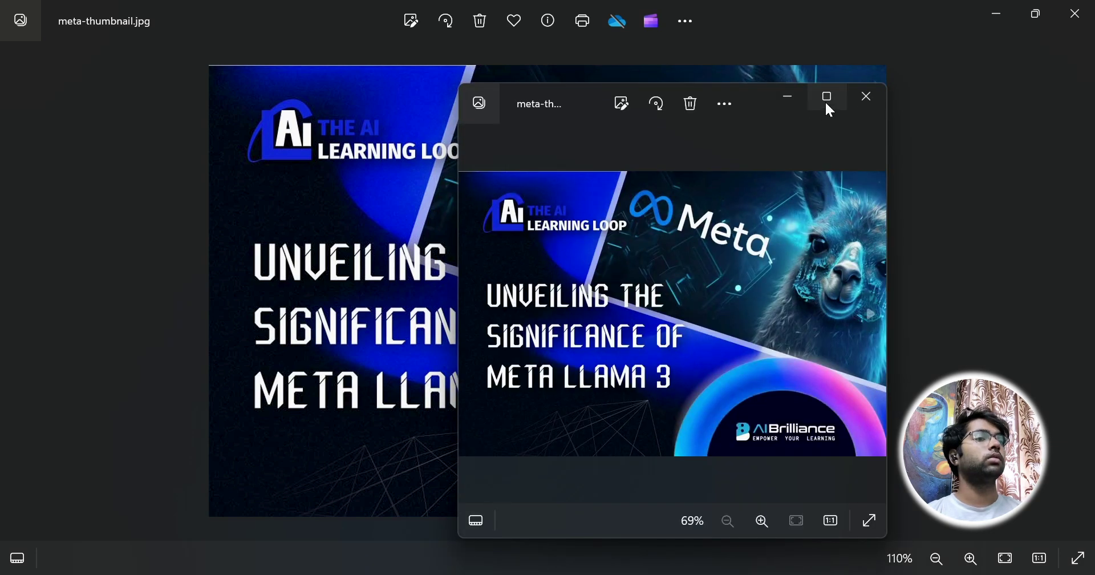
pyautogui.click(825, 97)
pyautogui.scroll(1, 711, 380)
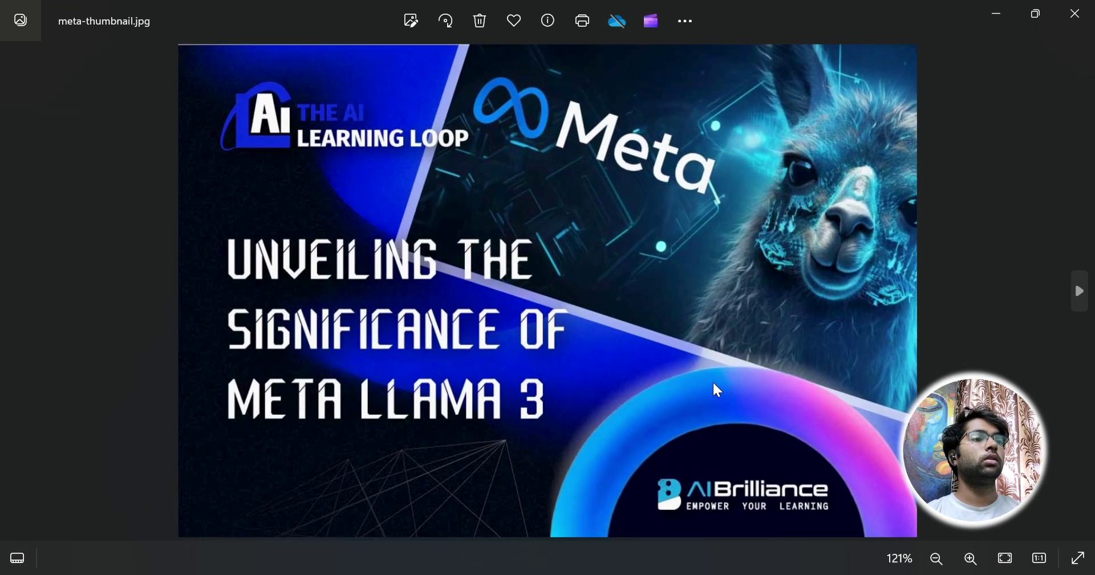